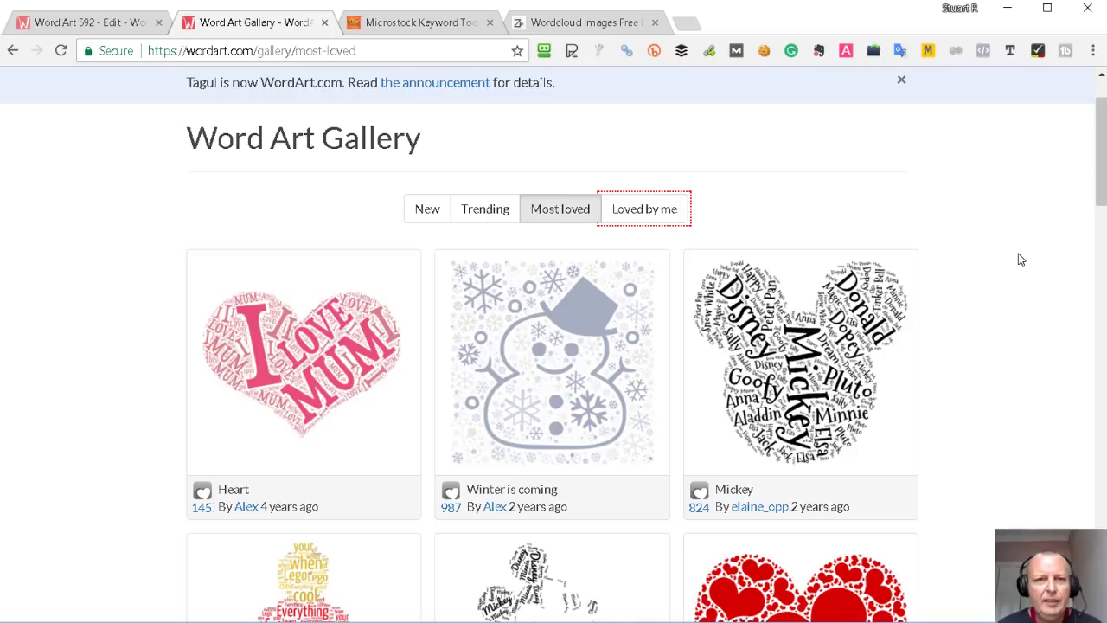
Step: Browse the Most loved designs in the WordArt.com gallery
{"action": "scroll", "coordinate": [101, 312], "scroll_direction": "down", "scroll_amount": 1}
{"action": "scroll", "coordinate": [232, 245], "scroll_direction": "down", "scroll_amount": 1}
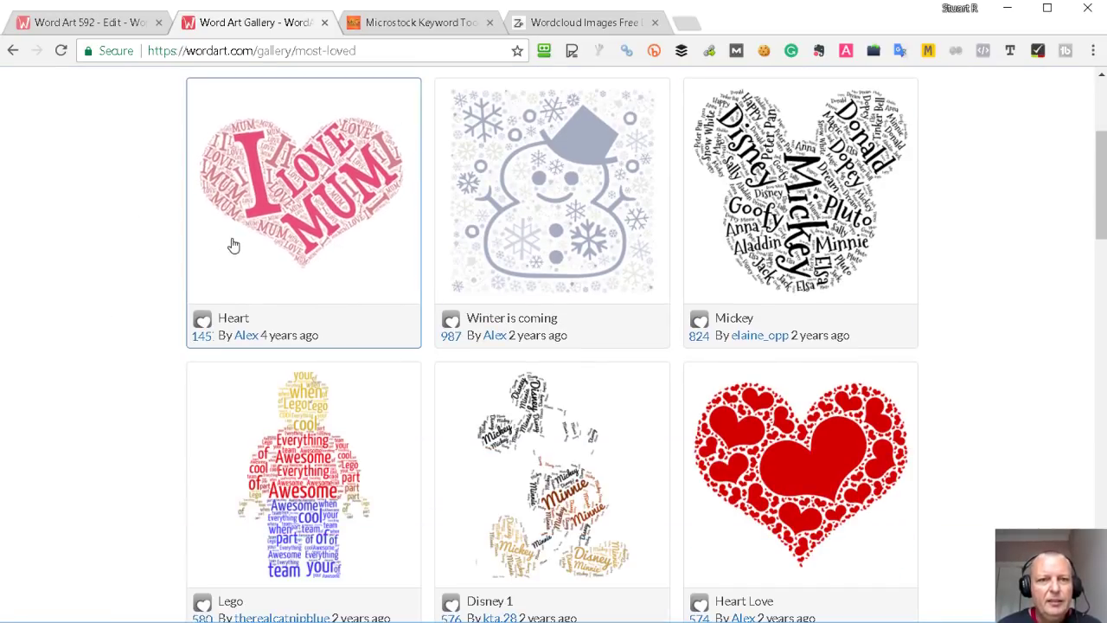
{"action": "scroll", "coordinate": [1004, 261], "scroll_direction": "down", "scroll_amount": 1}
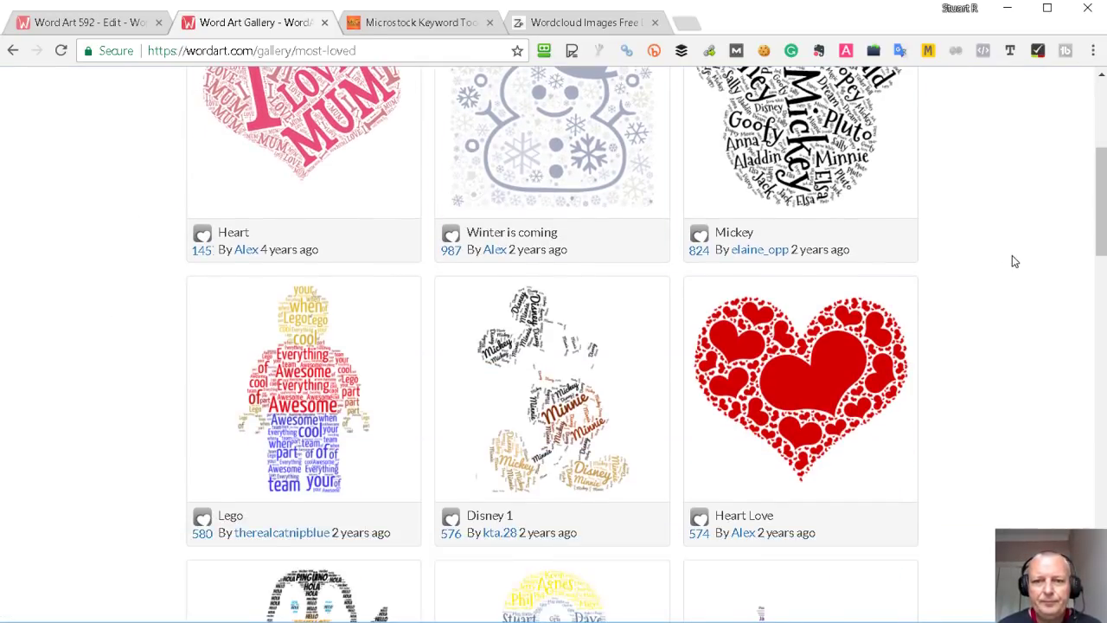
{"action": "scroll", "coordinate": [1015, 261], "scroll_direction": "down", "scroll_amount": 2}
{"action": "scroll", "coordinate": [1014, 261], "scroll_direction": "down", "scroll_amount": 2}
{"action": "scroll", "coordinate": [1015, 261], "scroll_direction": "down", "scroll_amount": 2}
{"action": "scroll", "coordinate": [1014, 261], "scroll_direction": "down", "scroll_amount": 2}
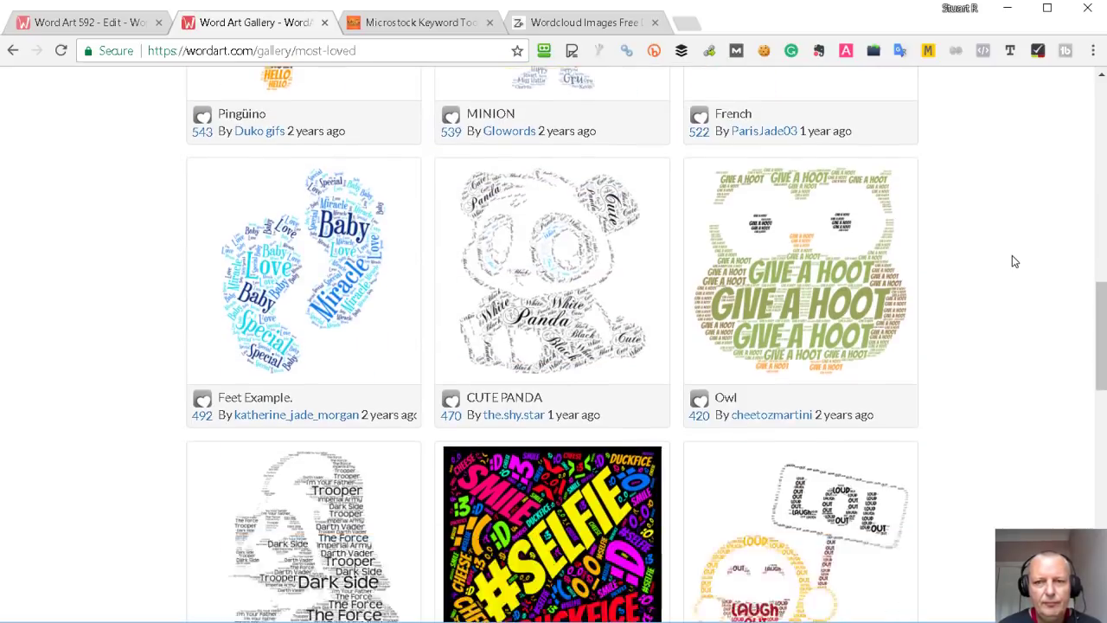
{"action": "scroll", "coordinate": [1014, 261], "scroll_direction": "down", "scroll_amount": 2}
{"action": "scroll", "coordinate": [1015, 262], "scroll_direction": "down", "scroll_amount": 3}
{"action": "scroll", "coordinate": [1015, 261], "scroll_direction": "down", "scroll_amount": 1}
{"action": "scroll", "coordinate": [1015, 261], "scroll_direction": "down", "scroll_amount": 2}
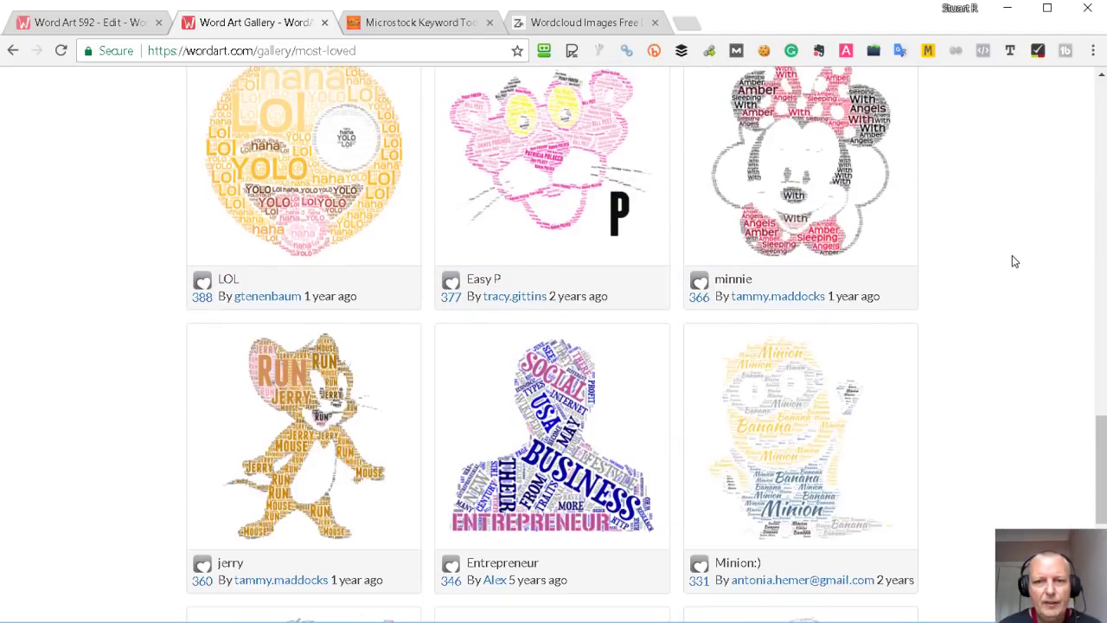
{"action": "scroll", "coordinate": [1015, 261], "scroll_direction": "down", "scroll_amount": 4}
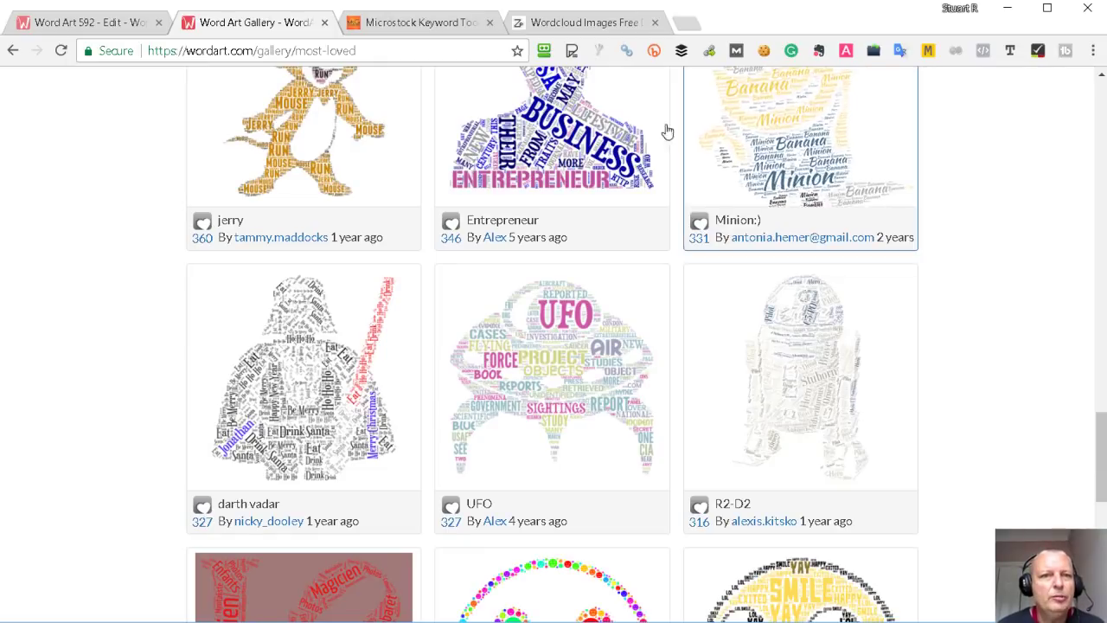
{"action": "scroll", "coordinate": [987, 180], "scroll_direction": "up", "scroll_amount": 9}
{"action": "scroll", "coordinate": [986, 181], "scroll_direction": "up", "scroll_amount": 9}
{"action": "scroll", "coordinate": [987, 181], "scroll_direction": "up", "scroll_amount": 2}
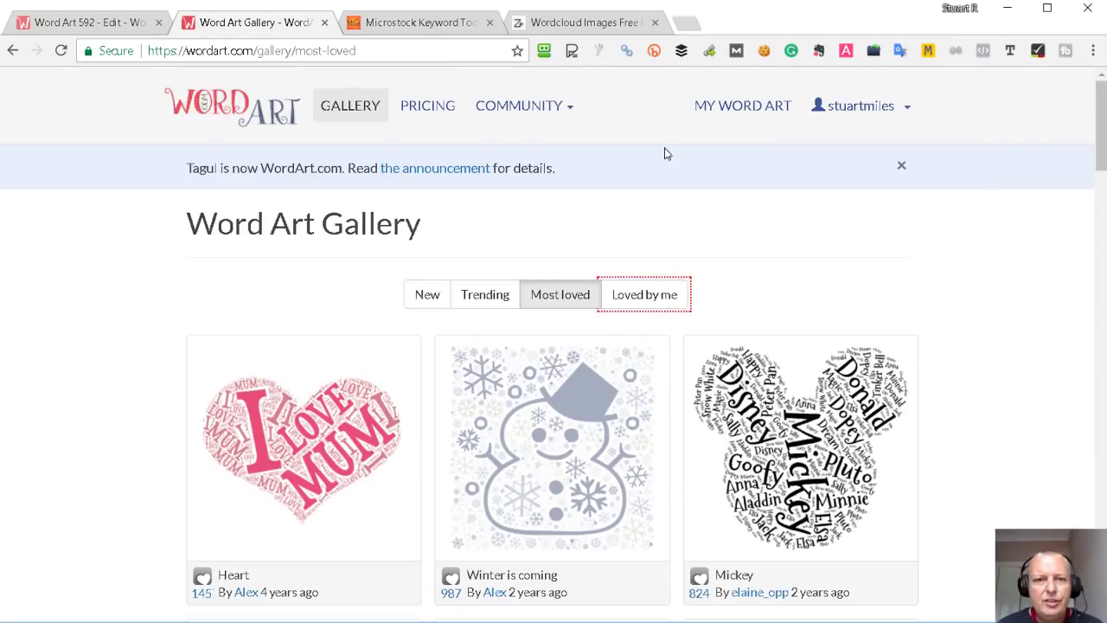
Step: Switch the gallery to Trending designs and look through them
{"action": "left_click", "coordinate": [493, 294]}
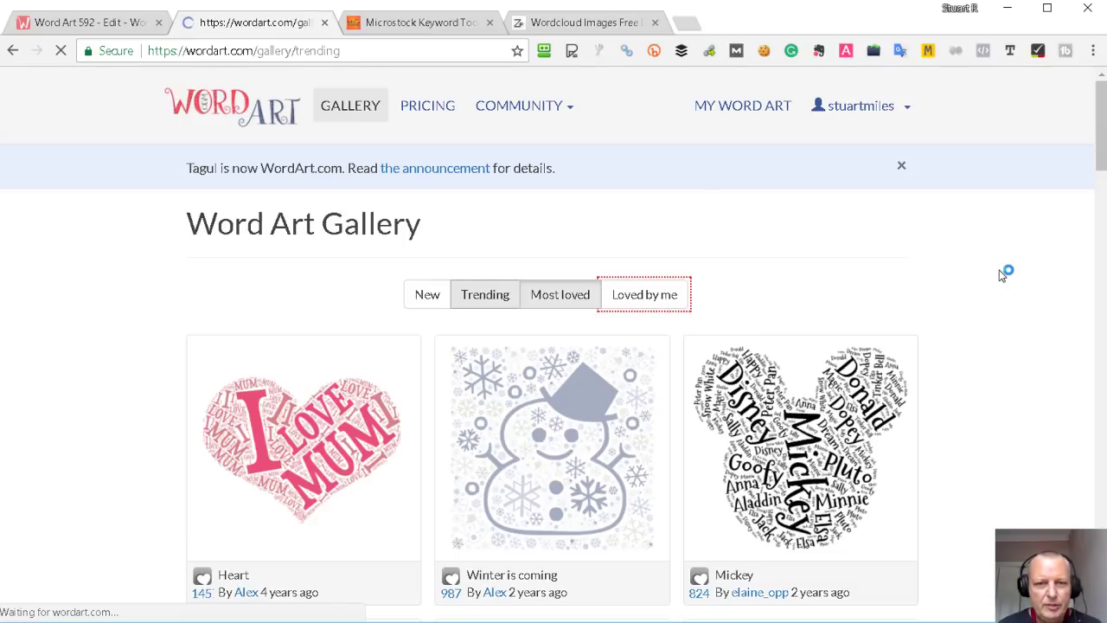
{"action": "scroll", "coordinate": [1053, 293], "scroll_direction": "down", "scroll_amount": 4}
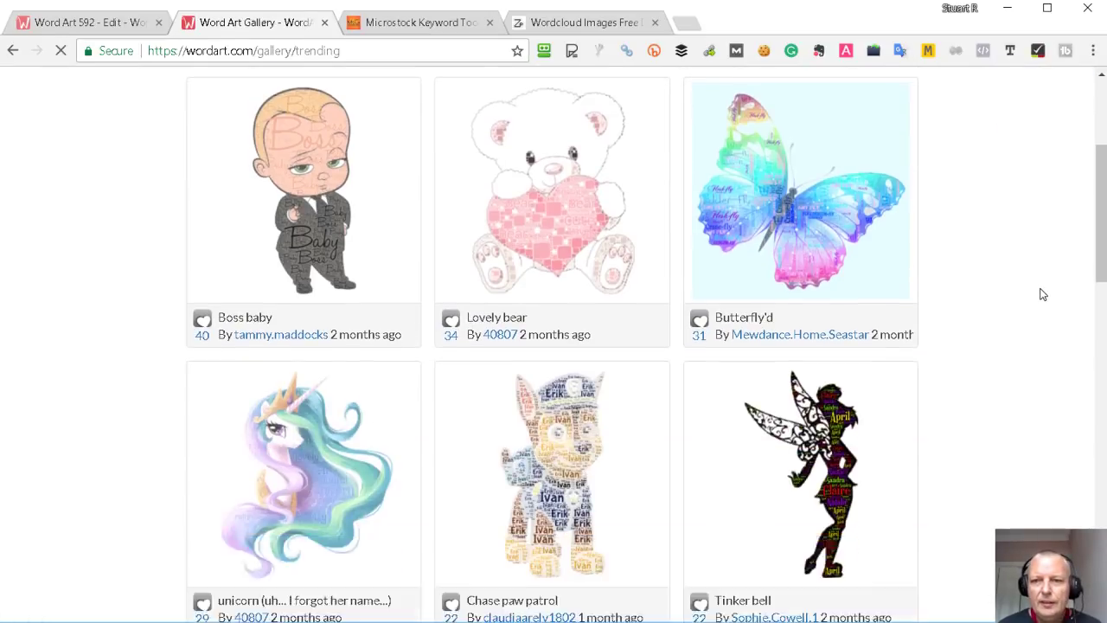
{"action": "scroll", "coordinate": [1044, 294], "scroll_direction": "down", "scroll_amount": 2}
{"action": "scroll", "coordinate": [1043, 294], "scroll_direction": "down", "scroll_amount": 2}
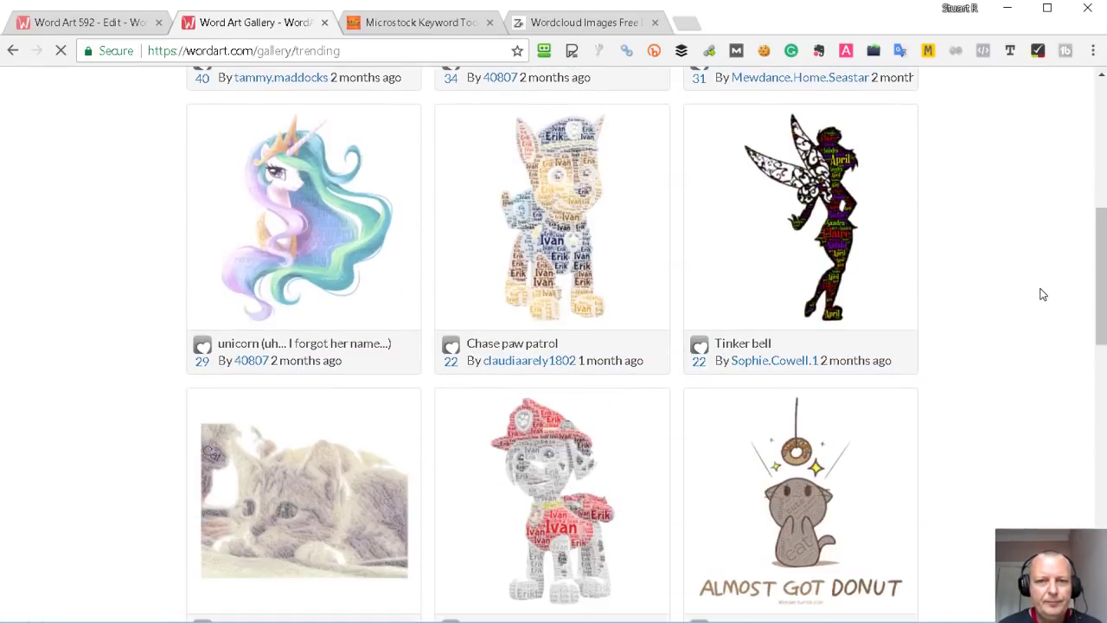
{"action": "scroll", "coordinate": [1044, 294], "scroll_direction": "down", "scroll_amount": 2}
{"action": "scroll", "coordinate": [1043, 294], "scroll_direction": "down", "scroll_amount": 4}
{"action": "scroll", "coordinate": [1043, 295], "scroll_direction": "down", "scroll_amount": 2}
{"action": "scroll", "coordinate": [1044, 295], "scroll_direction": "down", "scroll_amount": 2}
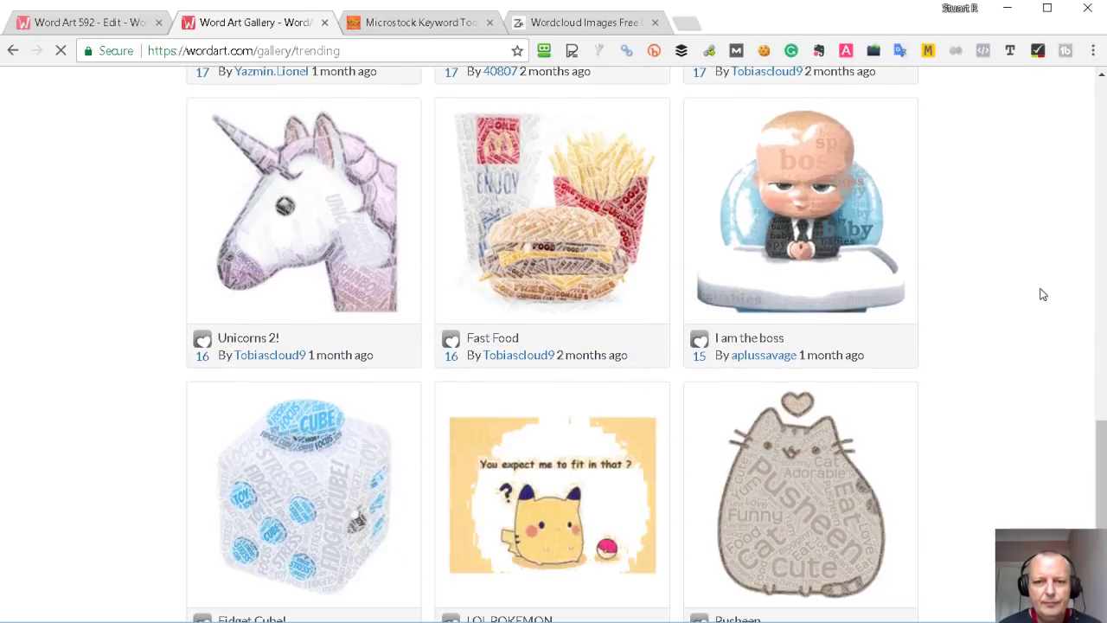
{"action": "scroll", "coordinate": [1043, 294], "scroll_direction": "down", "scroll_amount": 3}
{"action": "scroll", "coordinate": [1044, 294], "scroll_direction": "down", "scroll_amount": 3}
{"action": "scroll", "coordinate": [1044, 294], "scroll_direction": "down", "scroll_amount": 1}
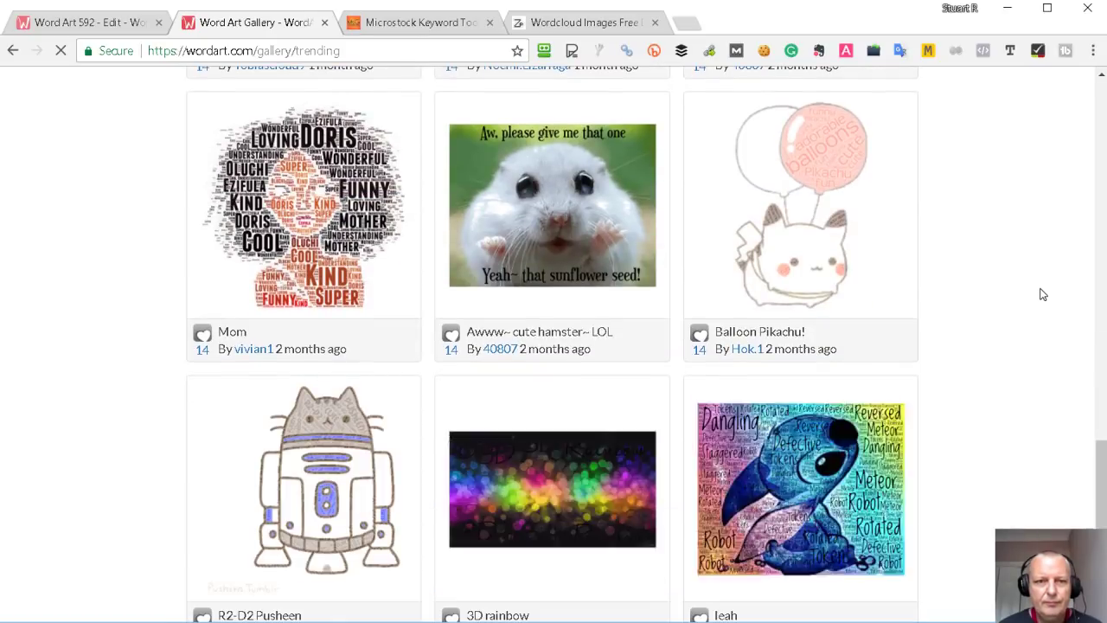
{"action": "key", "text": "Tab"}
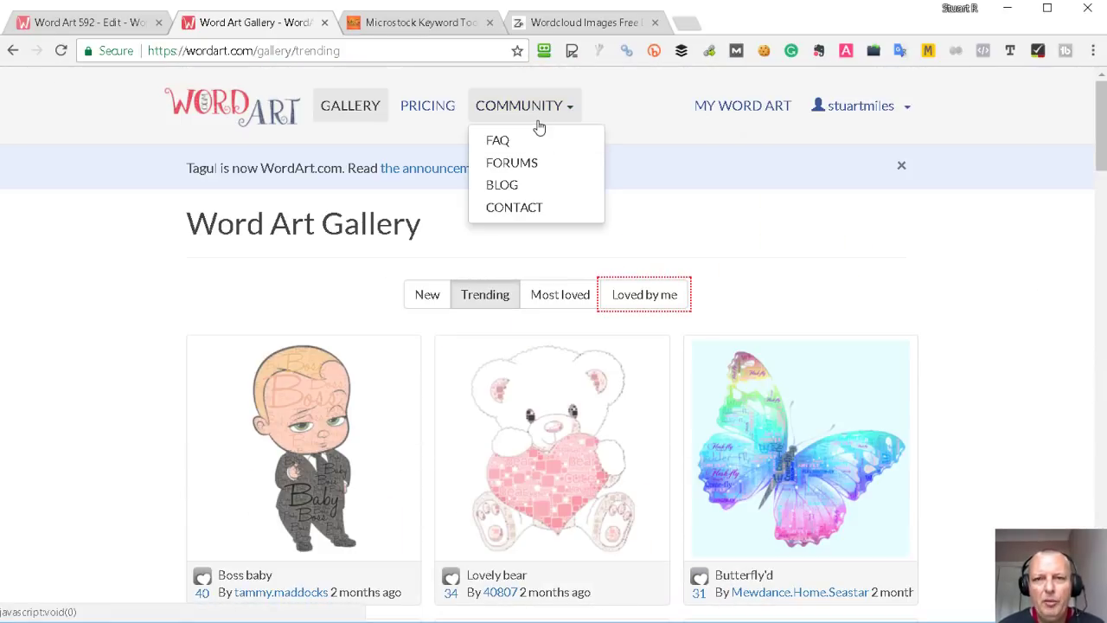
Step: Look through BlogPiks' 3,716 wordcloud images, then go back to the WordArt Trending gallery
{"action": "left_click", "coordinate": [587, 22]}
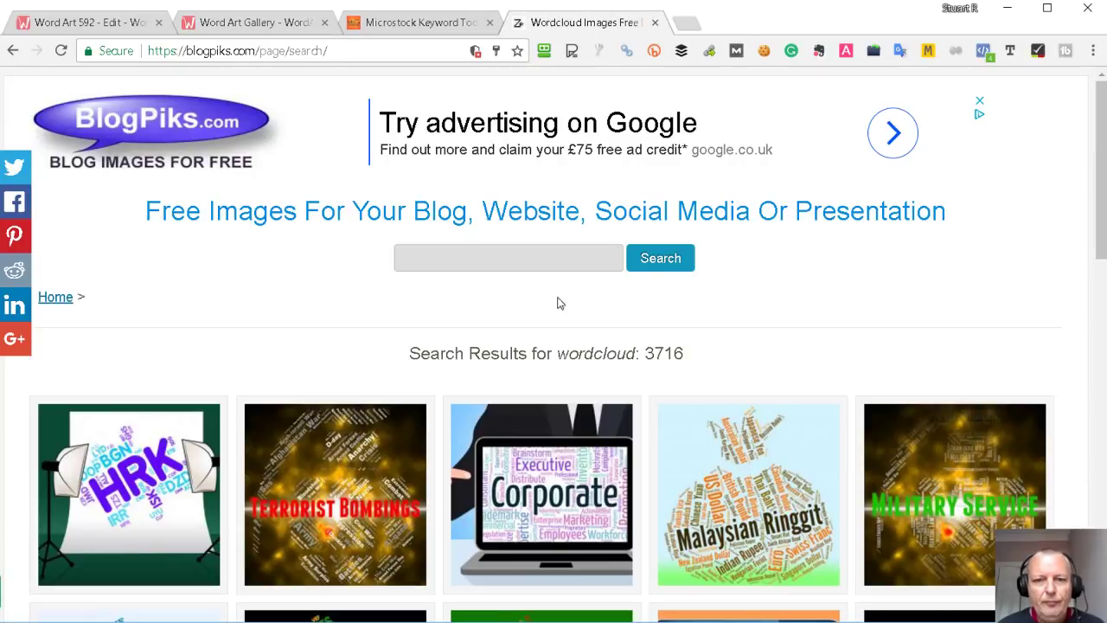
{"action": "scroll", "coordinate": [727, 294], "scroll_direction": "down", "scroll_amount": 1}
{"action": "scroll", "coordinate": [727, 294], "scroll_direction": "down", "scroll_amount": 1}
{"action": "scroll", "coordinate": [727, 298], "scroll_direction": "down", "scroll_amount": 1}
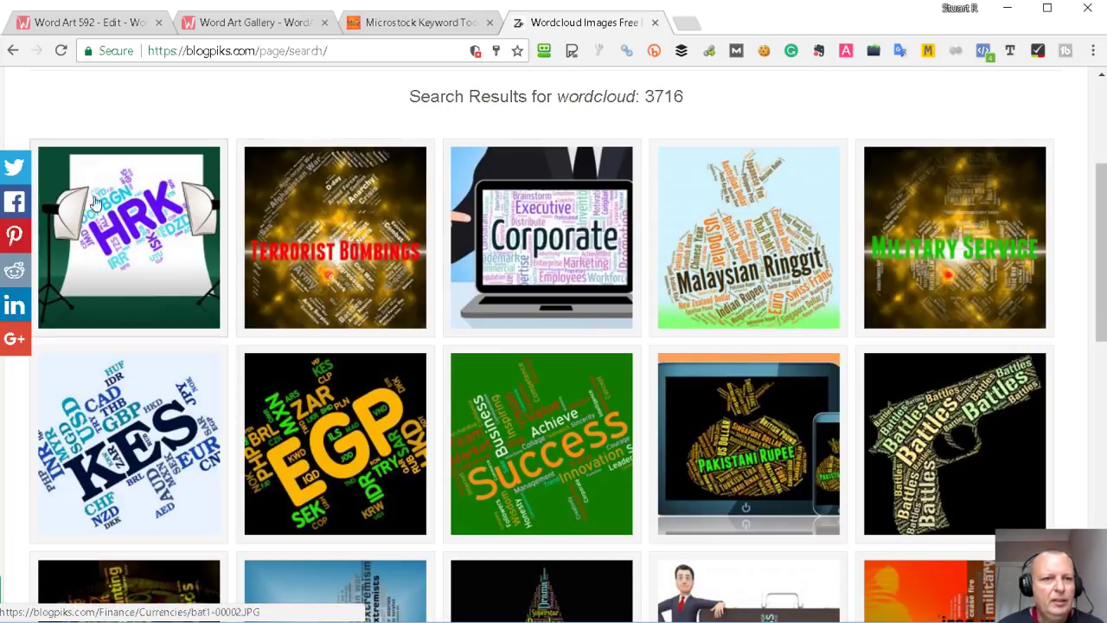
{"action": "scroll", "coordinate": [181, 285], "scroll_direction": "down", "scroll_amount": 2}
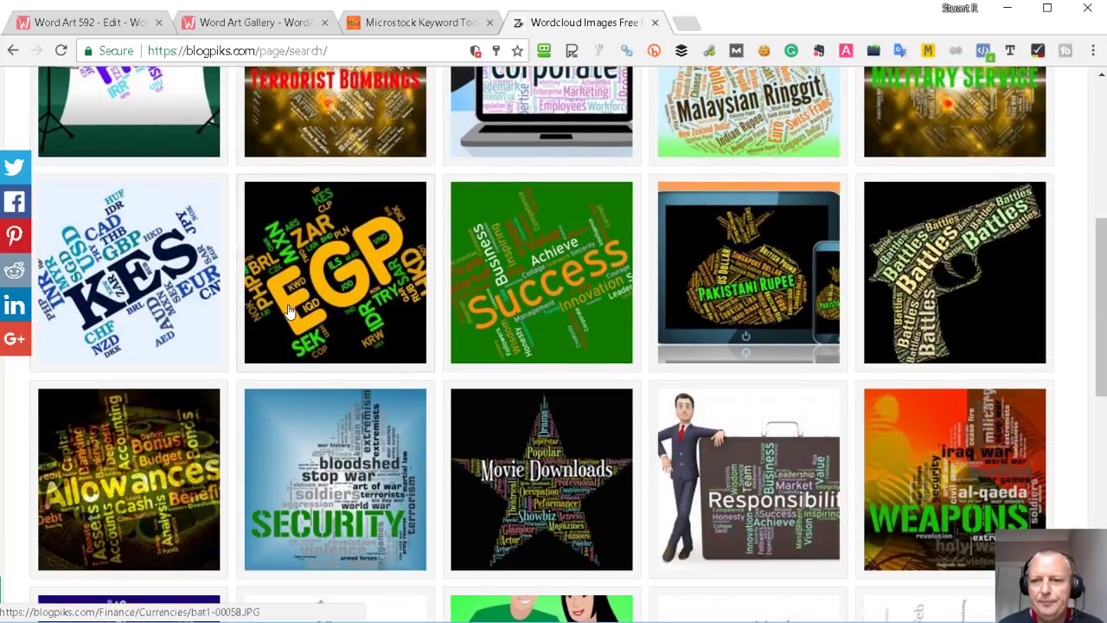
{"action": "scroll", "coordinate": [259, 312], "scroll_direction": "down", "scroll_amount": 2}
{"action": "scroll", "coordinate": [353, 332], "scroll_direction": "down", "scroll_amount": 1}
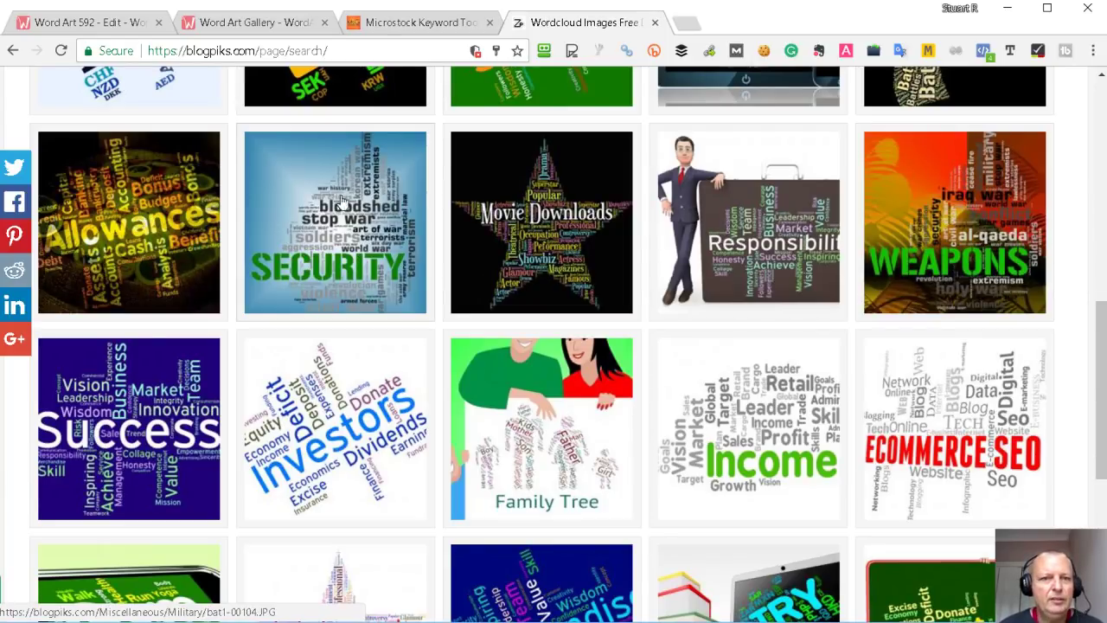
{"action": "scroll", "coordinate": [329, 270], "scroll_direction": "up", "scroll_amount": 5}
{"action": "scroll", "coordinate": [327, 268], "scroll_direction": "up", "scroll_amount": 3}
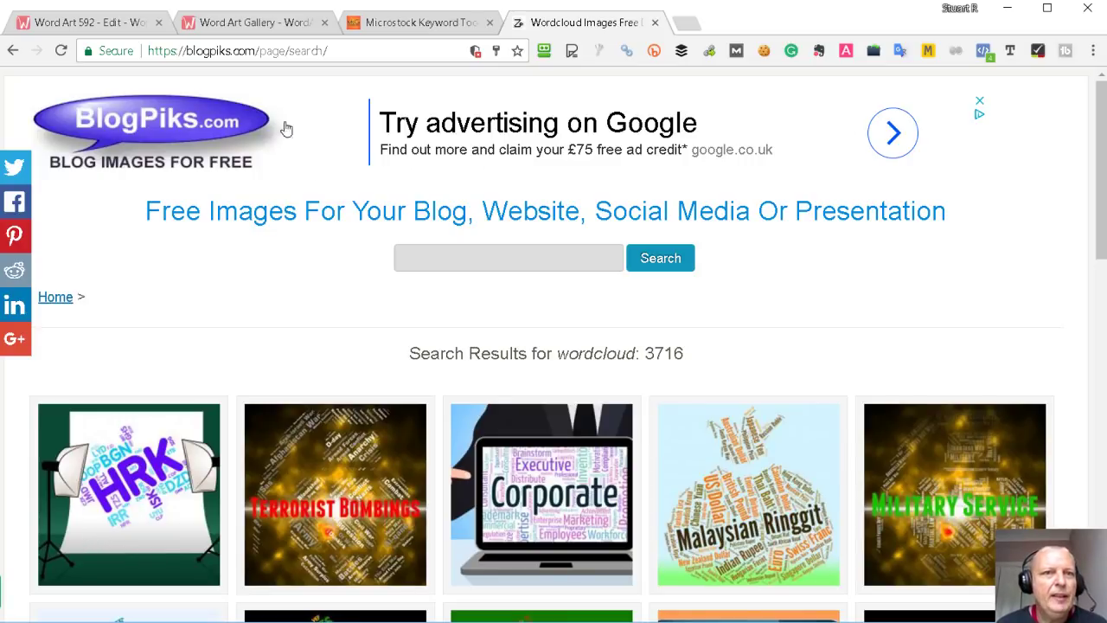
{"action": "left_click", "coordinate": [254, 26]}
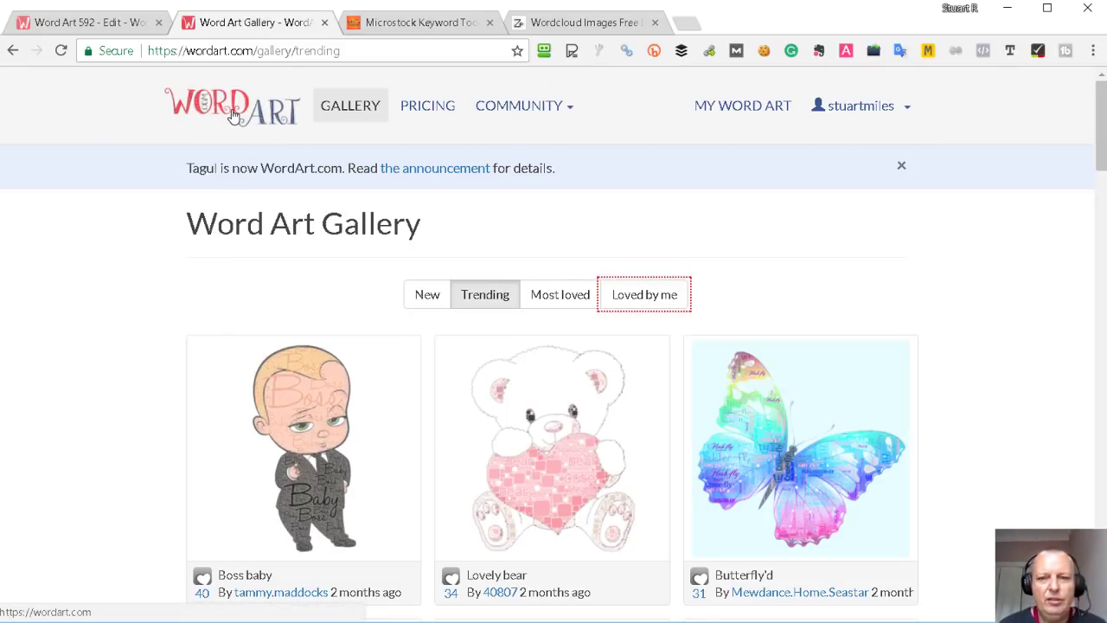
Step: Leave the unsaved Word Art 592 design for the WordArt home page
{"action": "left_click", "coordinate": [117, 24]}
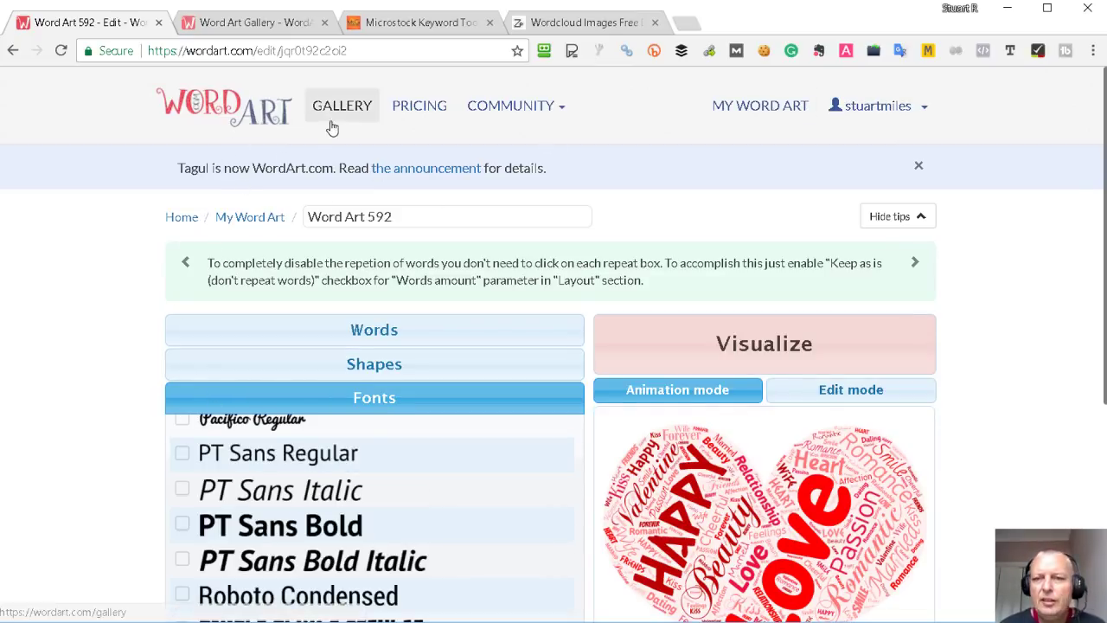
{"action": "left_click", "coordinate": [238, 106]}
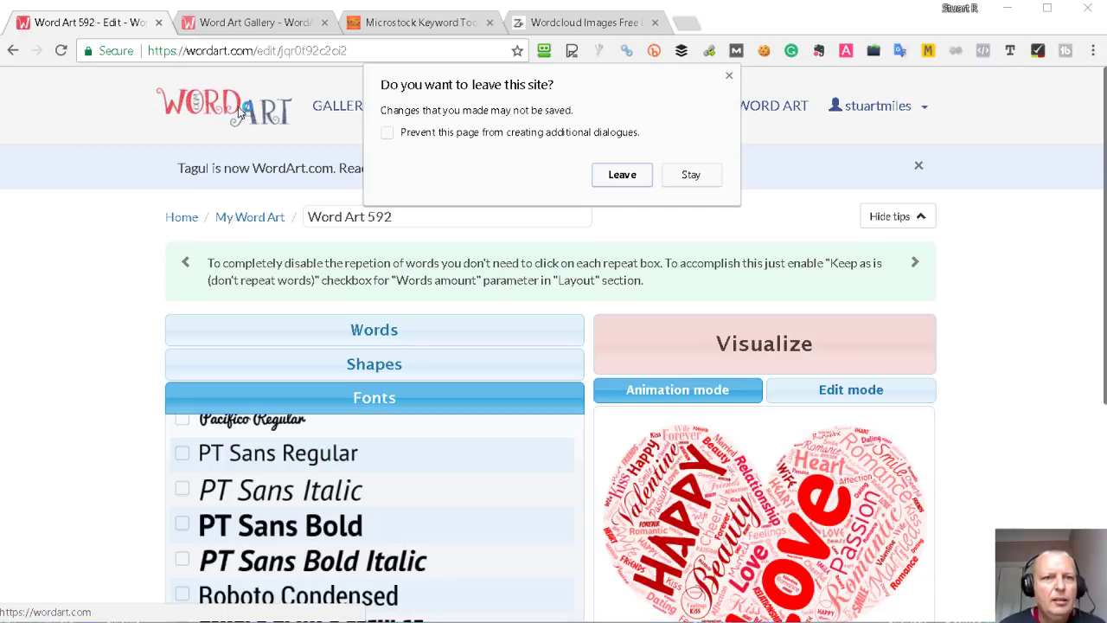
{"action": "left_click", "coordinate": [622, 174]}
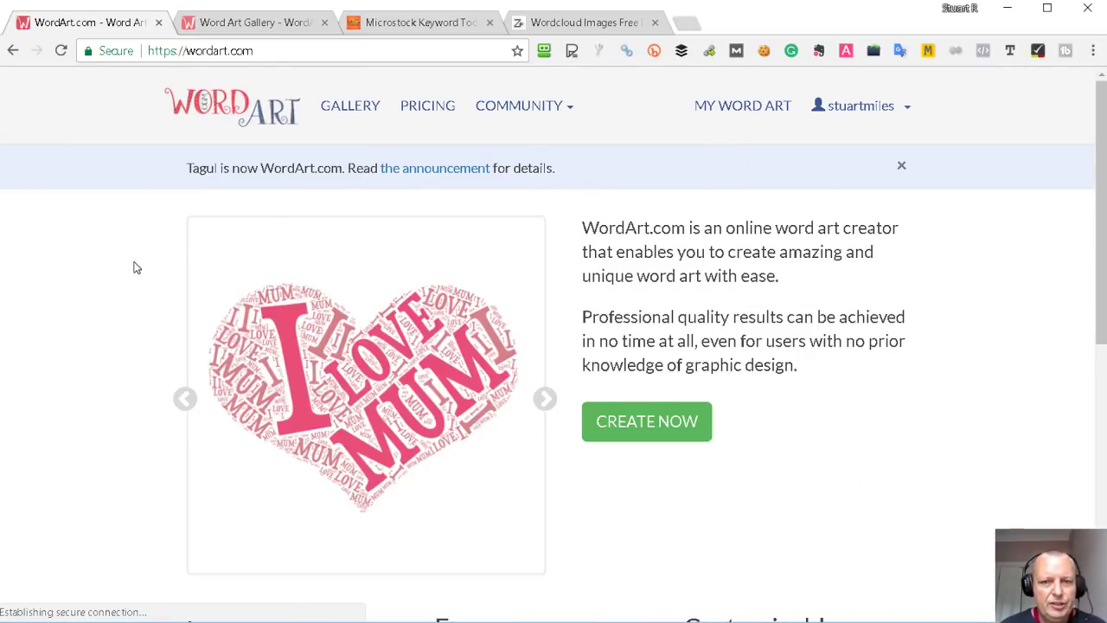
Step: From My Word Art, create the new blank design Word Art 593
{"action": "scroll", "coordinate": [336, 156], "scroll_direction": "down", "scroll_amount": 1}
{"action": "scroll", "coordinate": [708, 249], "scroll_direction": "up", "scroll_amount": 1}
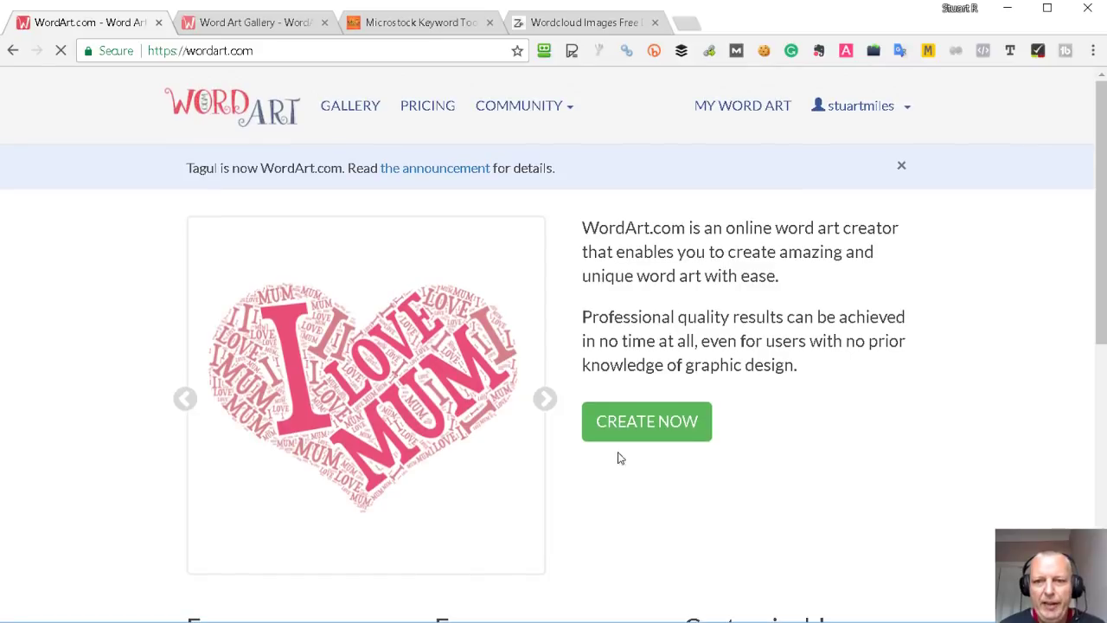
{"action": "left_click", "coordinate": [657, 430]}
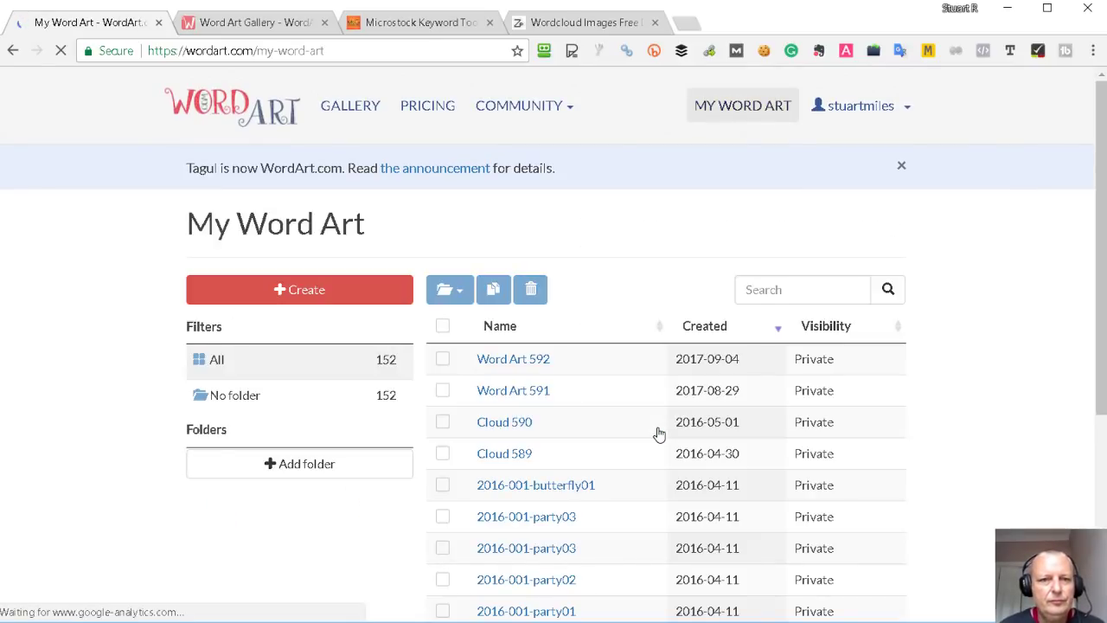
{"action": "scroll", "coordinate": [649, 291], "scroll_direction": "down", "scroll_amount": 1}
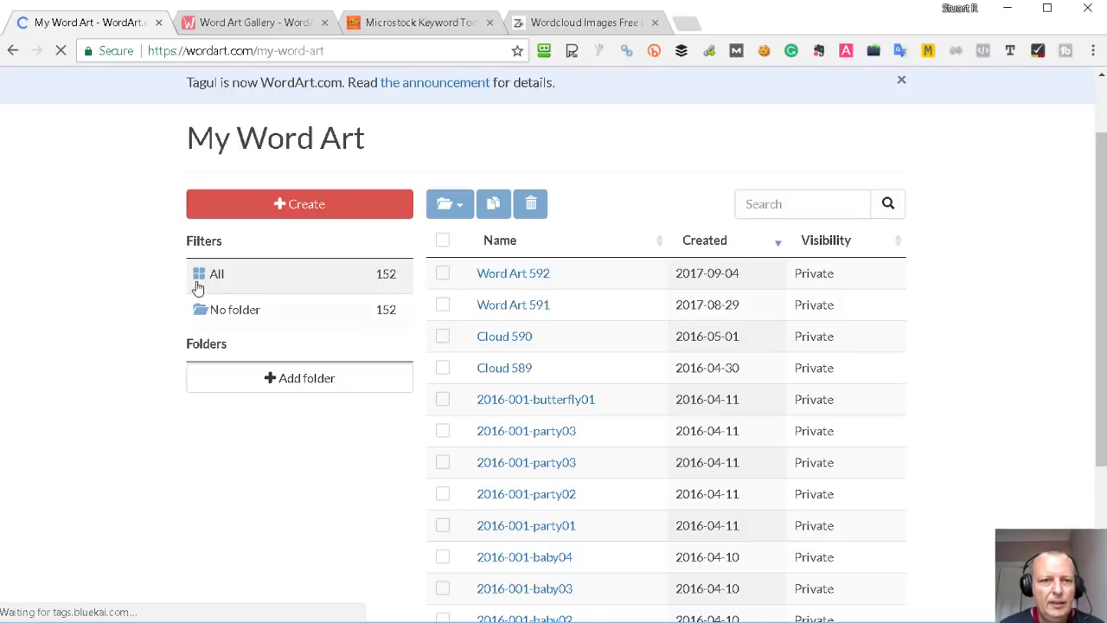
{"action": "left_click", "coordinate": [301, 213]}
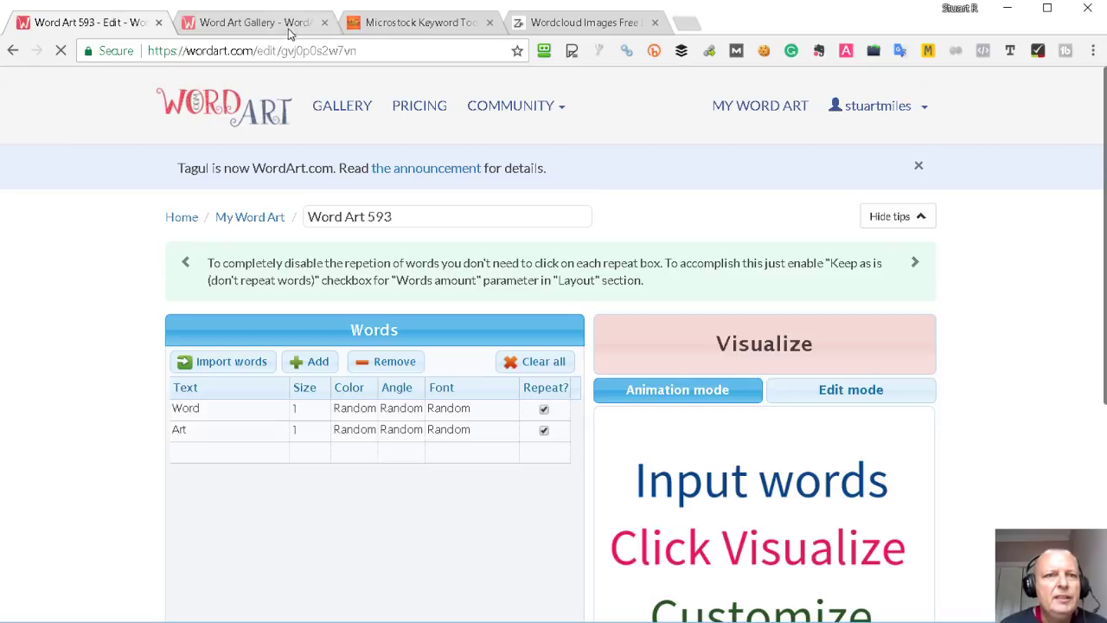
Step: Glance at the most-loved gallery, then return to Word Art 593
{"action": "left_click", "coordinate": [291, 33]}
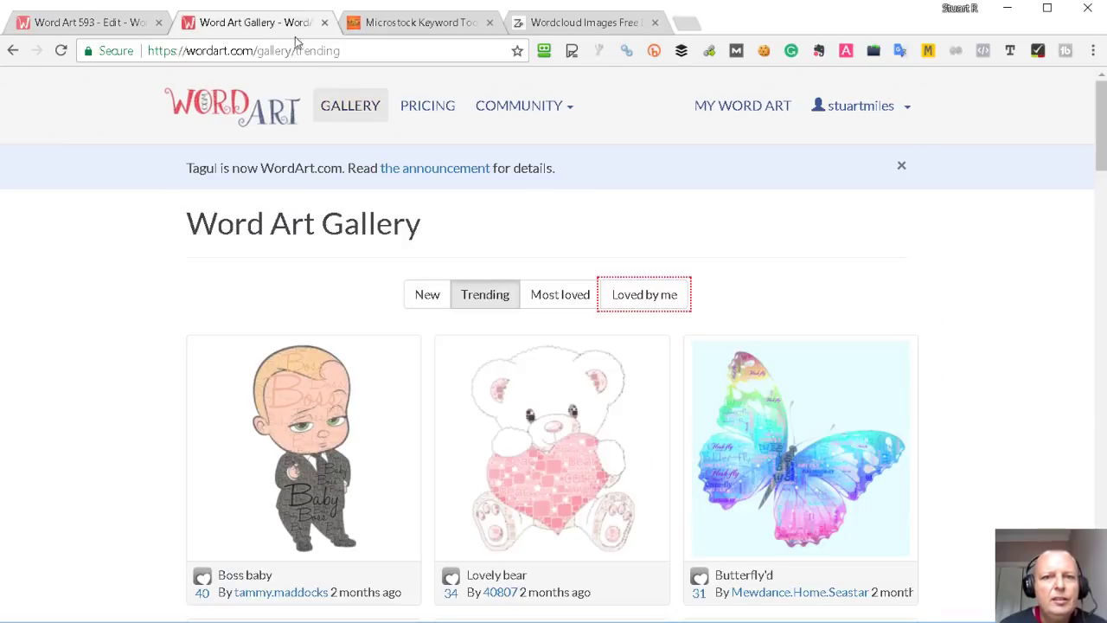
{"action": "left_click", "coordinate": [570, 298]}
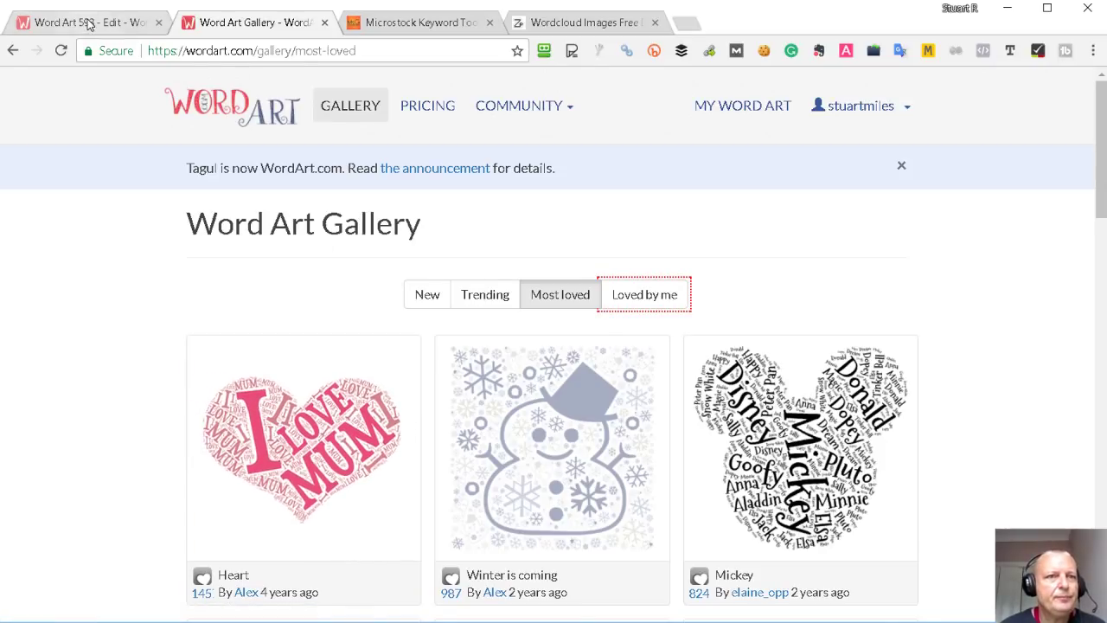
{"action": "left_click", "coordinate": [89, 22]}
Step: Delete all placeholder words, then switch to the Microstock Keyword Tool
{"action": "scroll", "coordinate": [102, 378], "scroll_direction": "down", "scroll_amount": 2}
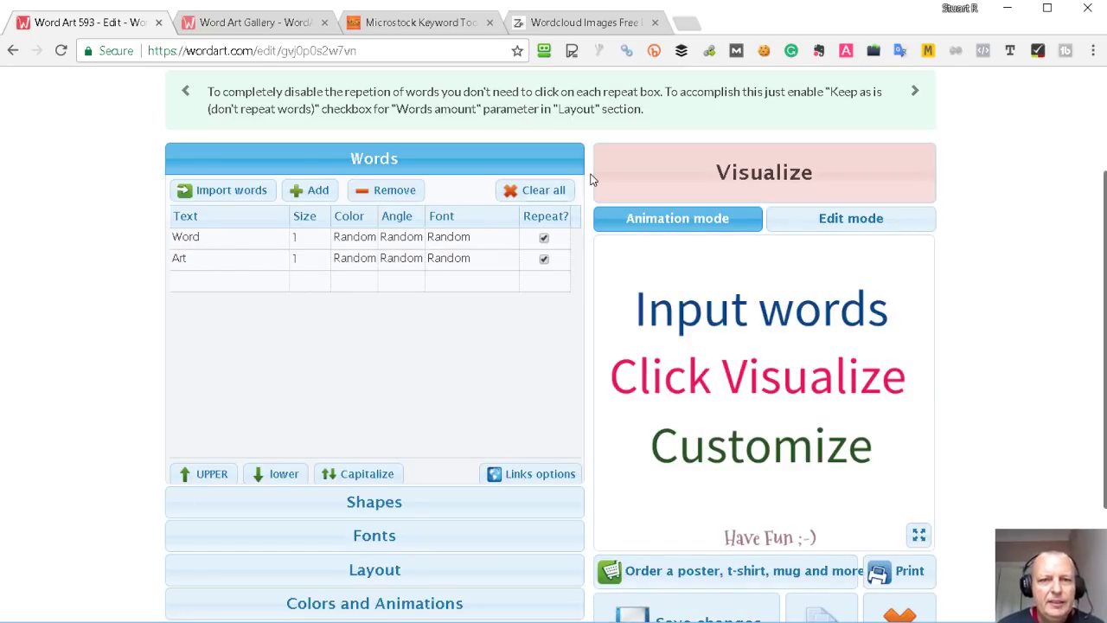
{"action": "left_click", "coordinate": [552, 190]}
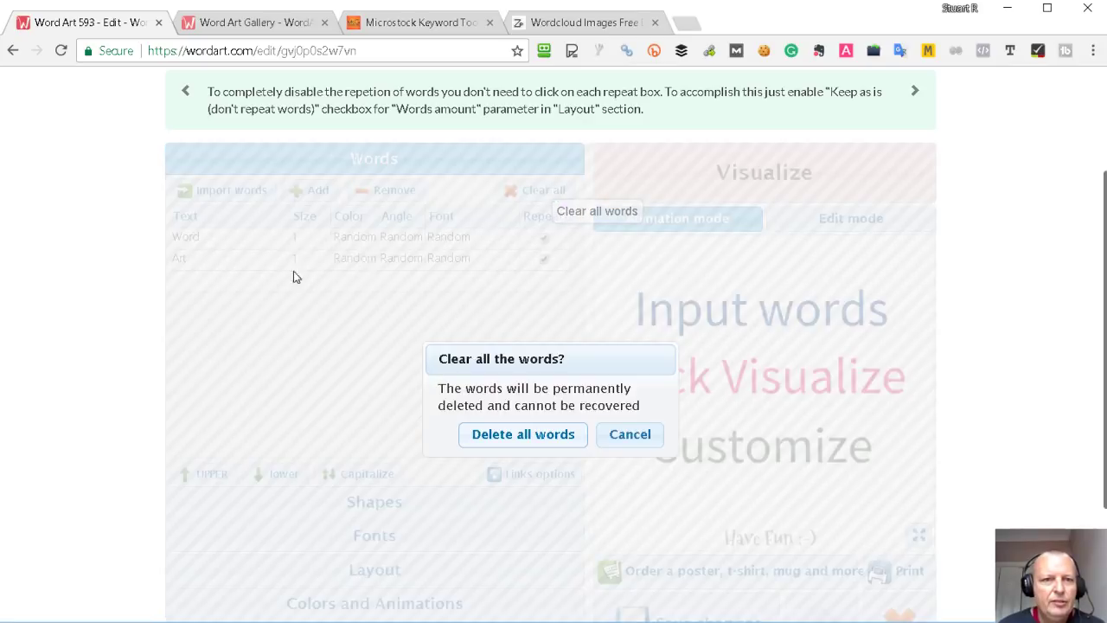
{"action": "left_click", "coordinate": [501, 443]}
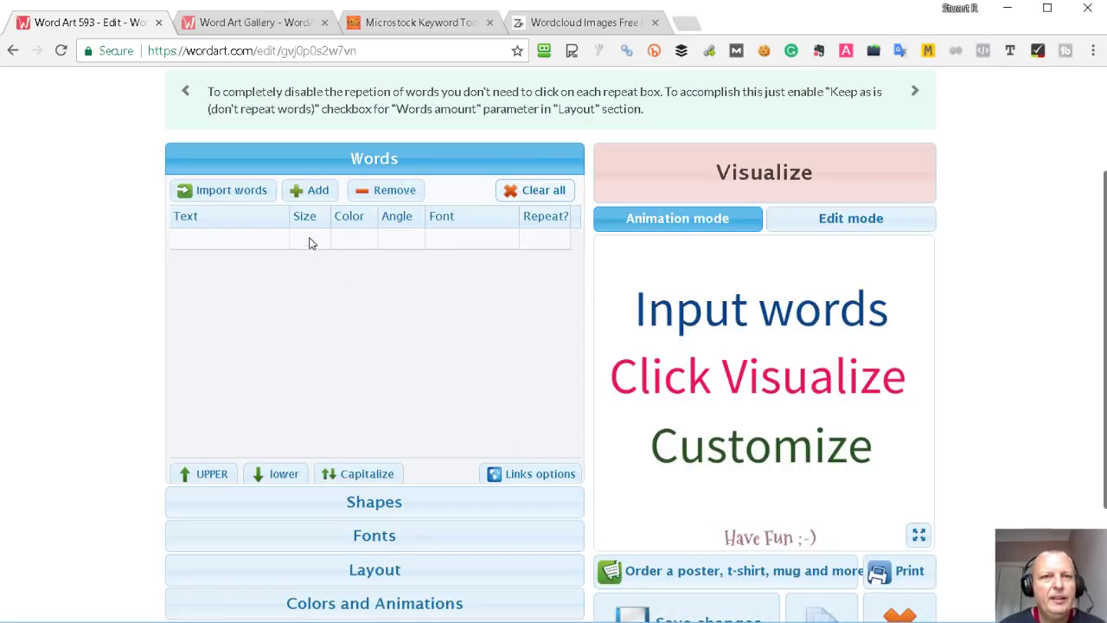
{"action": "key", "text": "ctrl+3"}
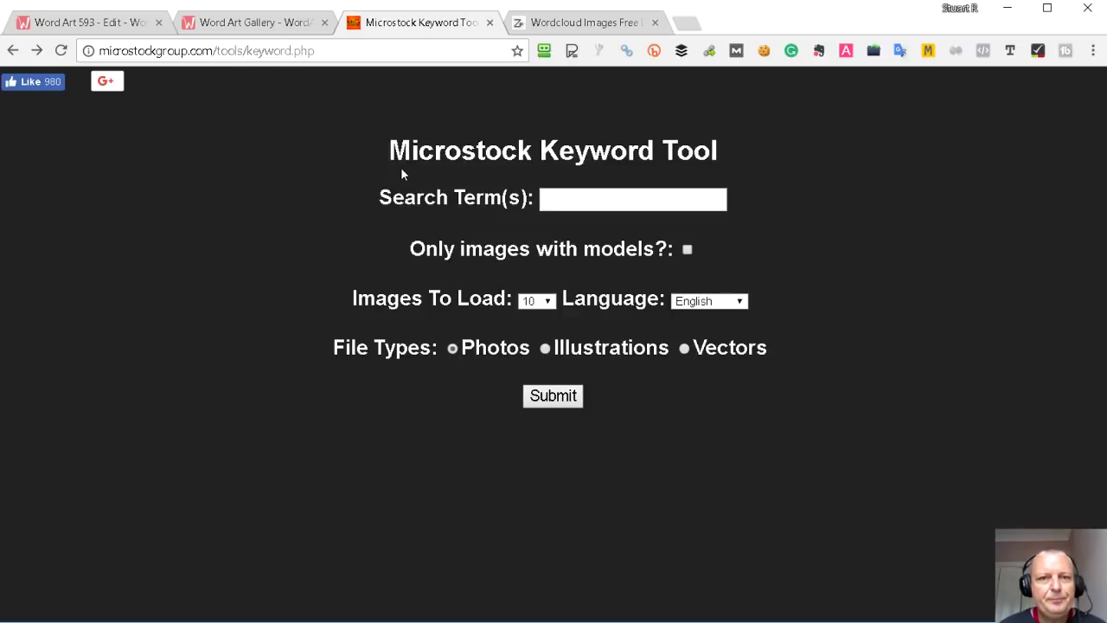
Step: Search the Microstock Keyword Tool for stock images of 'love'
{"action": "left_click", "coordinate": [574, 201]}
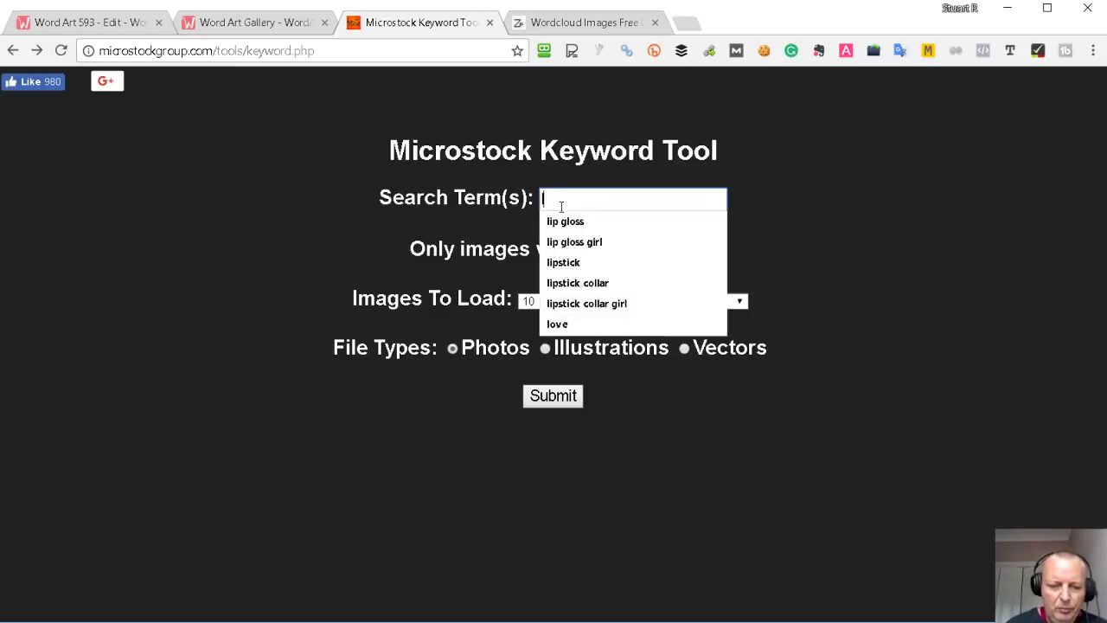
{"action": "type", "text": "love"}
{"action": "left_click", "coordinate": [557, 221]}
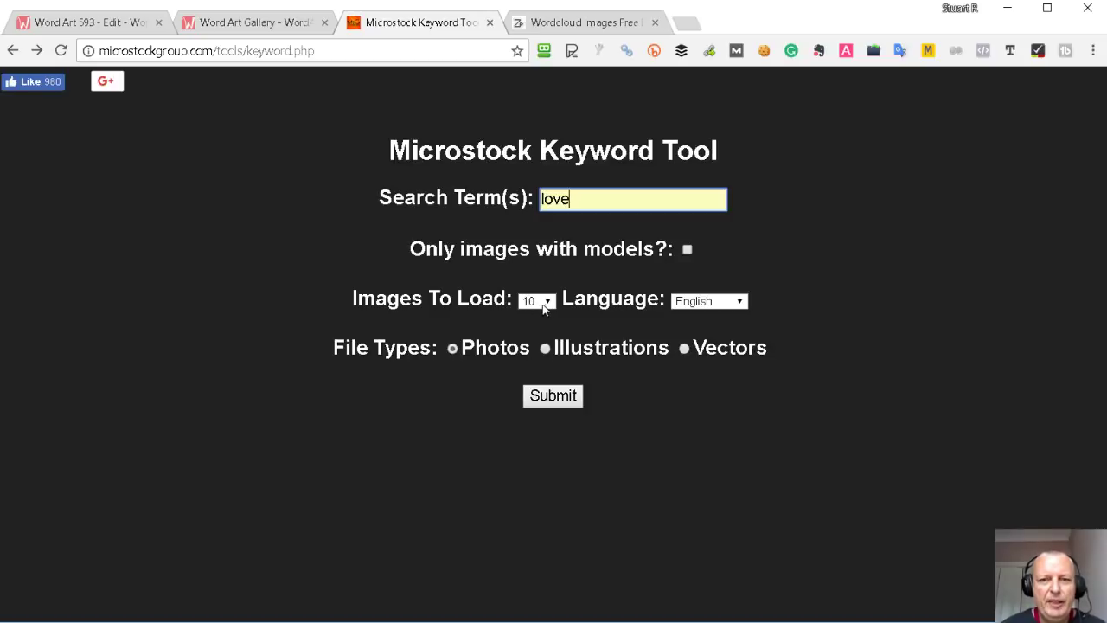
{"action": "left_click", "coordinate": [556, 405]}
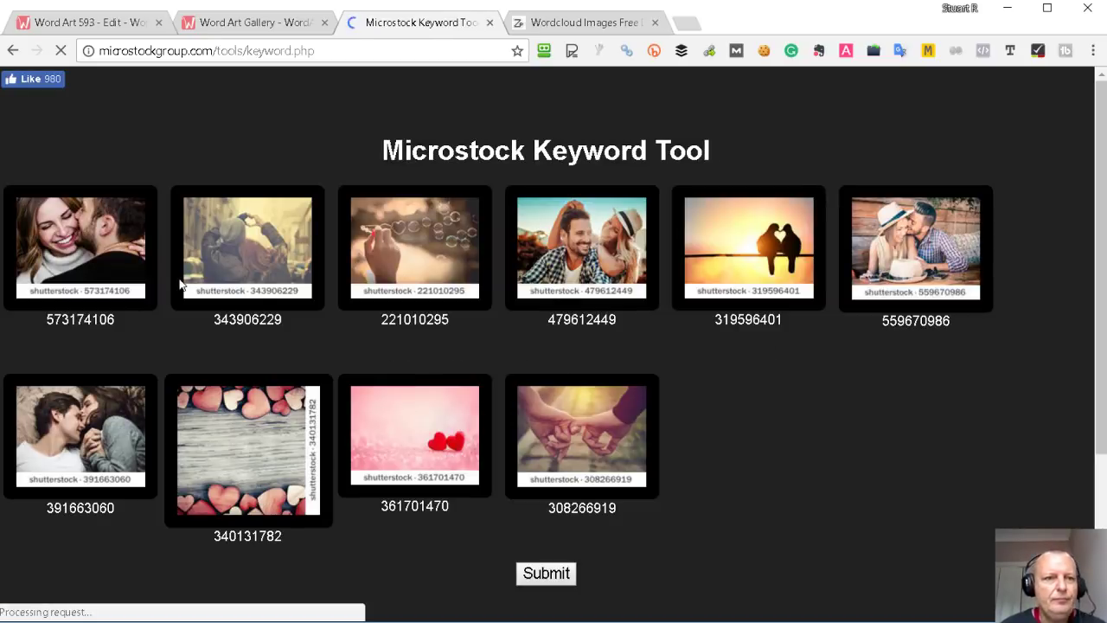
Step: Select all ten love photos and generate keywords from them
{"action": "left_click", "coordinate": [61, 244]}
{"action": "left_click", "coordinate": [238, 251]}
{"action": "left_click", "coordinate": [396, 250]}
{"action": "left_click", "coordinate": [630, 240]}
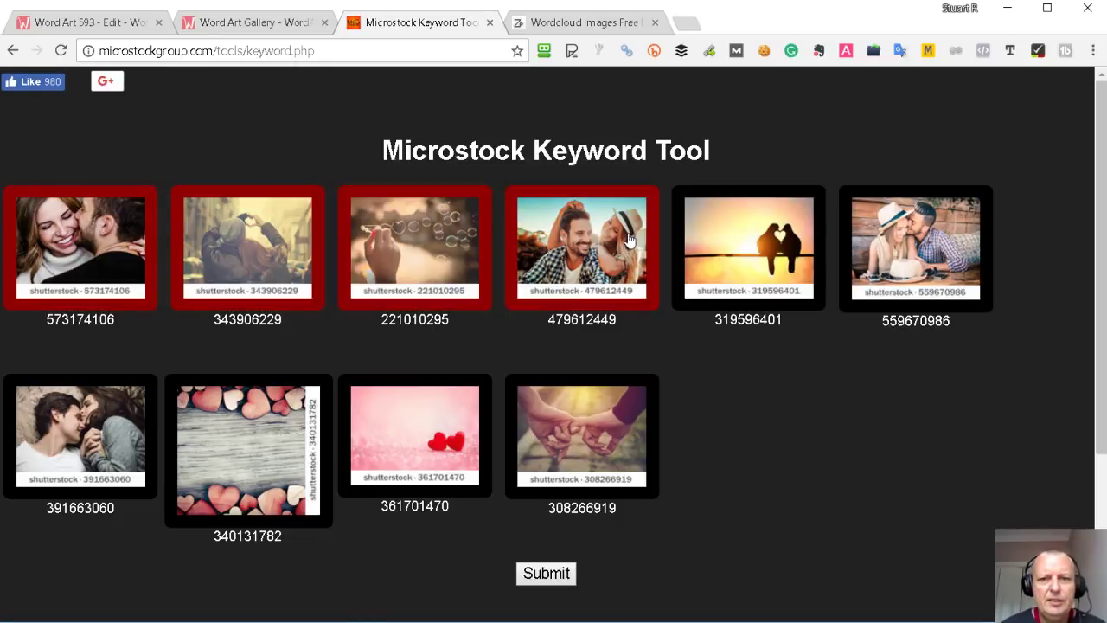
{"action": "left_click", "coordinate": [727, 238]}
{"action": "left_click", "coordinate": [879, 254]}
{"action": "left_click", "coordinate": [593, 423]}
{"action": "left_click", "coordinate": [377, 433]}
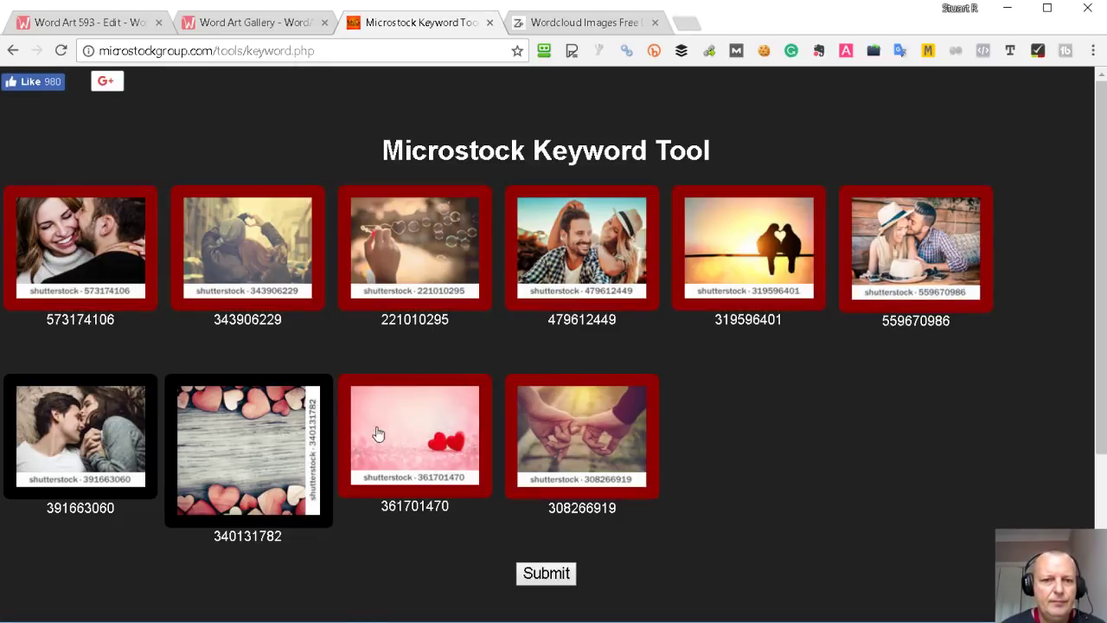
{"action": "left_click", "coordinate": [272, 440]}
{"action": "left_click", "coordinate": [95, 437]}
{"action": "left_click", "coordinate": [554, 580]}
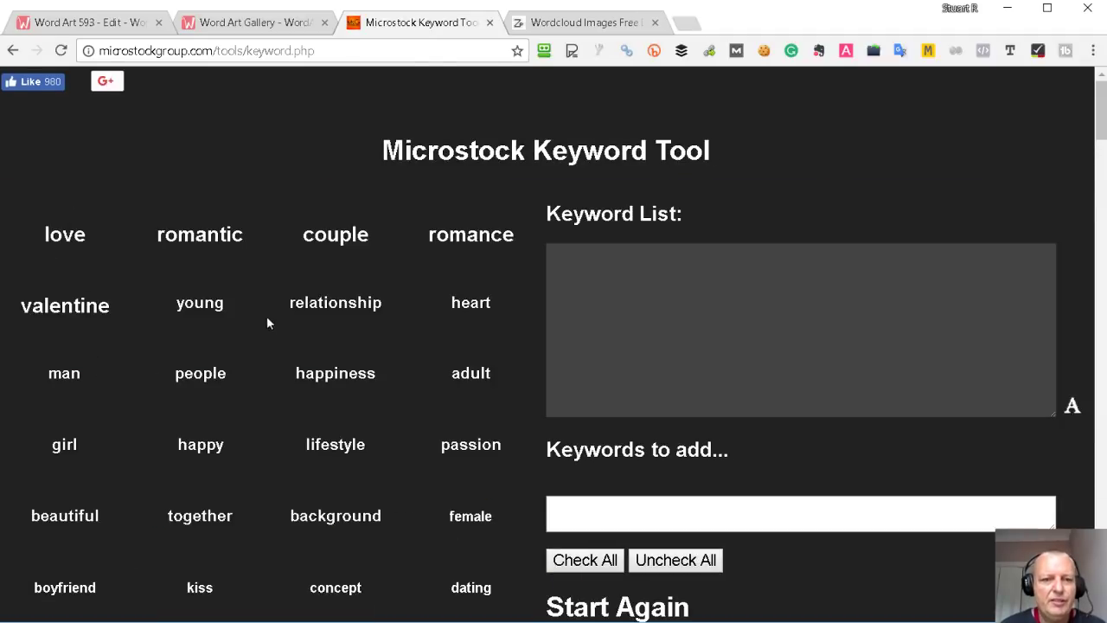
Step: Add love, romantic, romance, heart, relationship, valentine, happiness, passion, happy, beautiful, together to the list
{"action": "scroll", "coordinate": [276, 366], "scroll_direction": "down", "scroll_amount": 5}
{"action": "scroll", "coordinate": [276, 366], "scroll_direction": "down", "scroll_amount": 5}
{"action": "scroll", "coordinate": [277, 366], "scroll_direction": "down", "scroll_amount": 5}
{"action": "scroll", "coordinate": [277, 366], "scroll_direction": "down", "scroll_amount": 5}
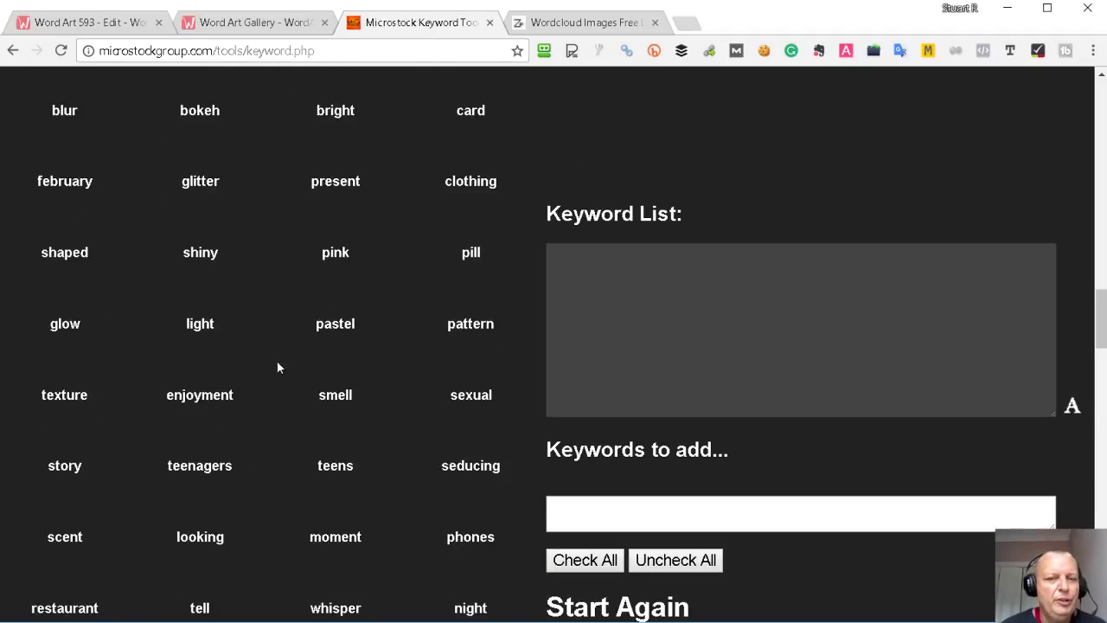
{"action": "scroll", "coordinate": [277, 367], "scroll_direction": "up", "scroll_amount": 5}
{"action": "scroll", "coordinate": [292, 383], "scroll_direction": "up", "scroll_amount": 5}
{"action": "scroll", "coordinate": [292, 383], "scroll_direction": "up", "scroll_amount": 5}
{"action": "scroll", "coordinate": [291, 384], "scroll_direction": "up", "scroll_amount": 5}
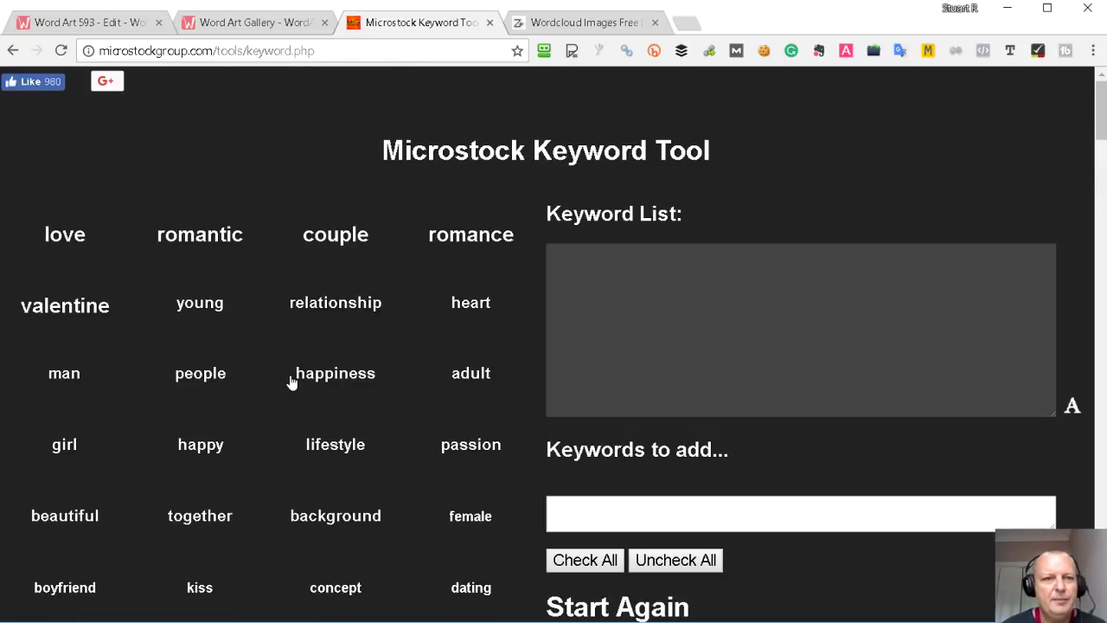
{"action": "left_click", "coordinate": [66, 237]}
{"action": "left_click", "coordinate": [194, 235]}
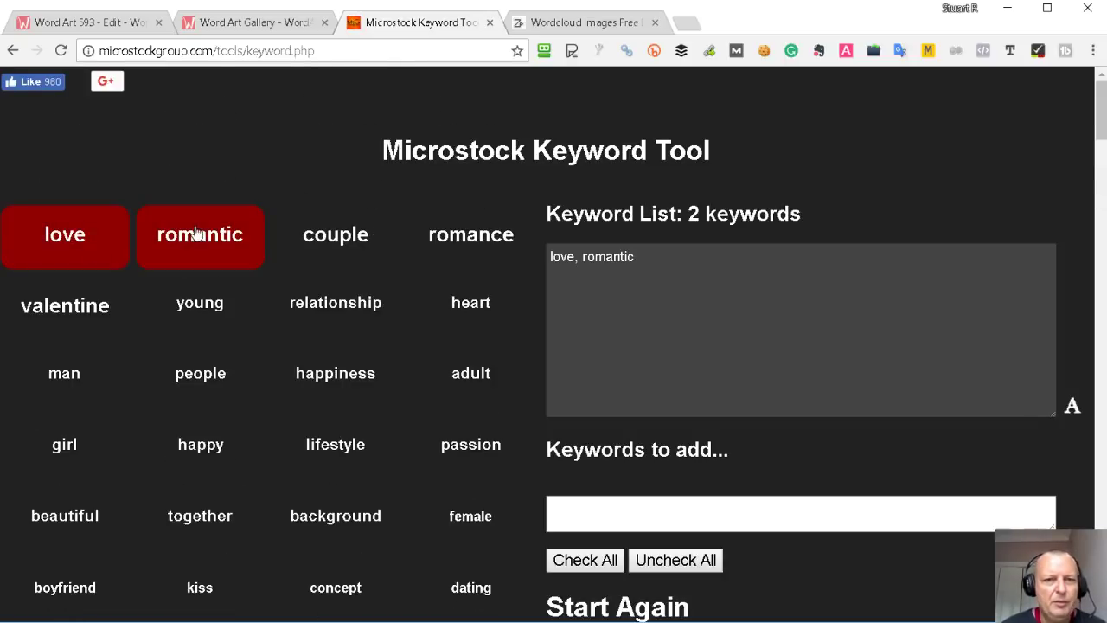
{"action": "left_click", "coordinate": [460, 237]}
{"action": "left_click", "coordinate": [472, 305]}
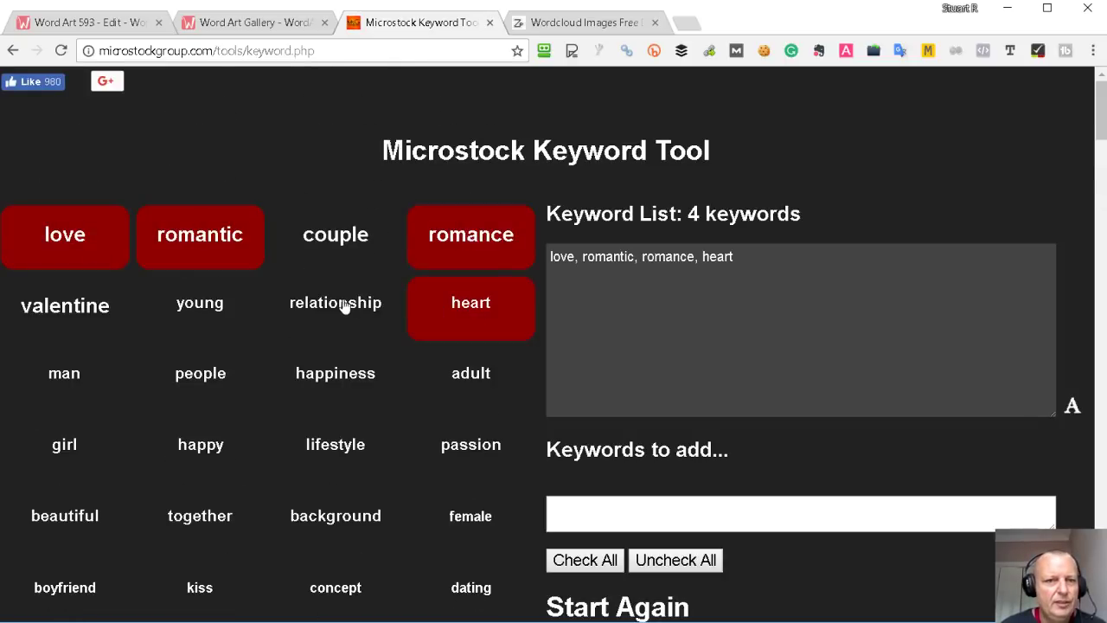
{"action": "left_click", "coordinate": [343, 307]}
{"action": "scroll", "coordinate": [70, 333], "scroll_direction": "down", "scroll_amount": 1}
{"action": "left_click", "coordinate": [76, 223]}
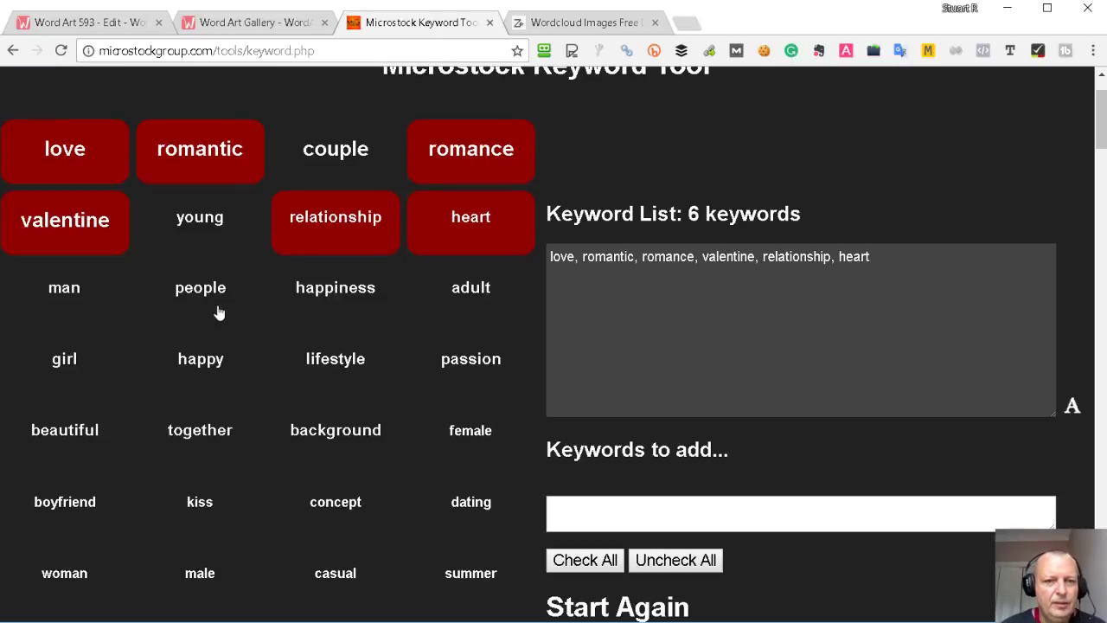
{"action": "left_click", "coordinate": [327, 291]}
{"action": "scroll", "coordinate": [421, 329], "scroll_direction": "down", "scroll_amount": 1}
{"action": "left_click", "coordinate": [476, 280]}
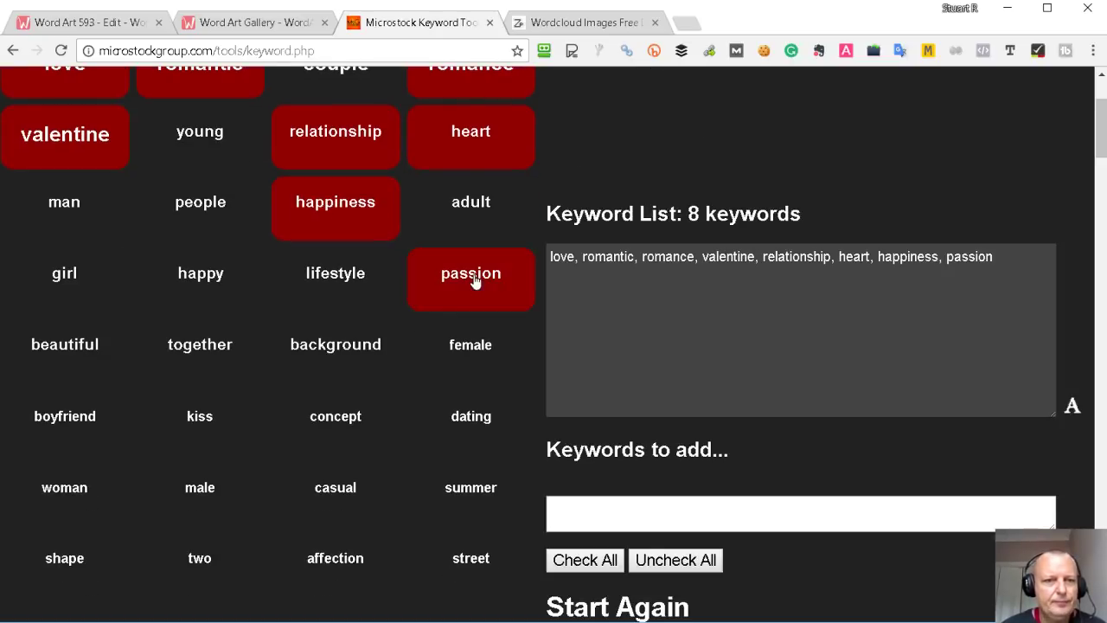
{"action": "left_click", "coordinate": [202, 281]}
{"action": "scroll", "coordinate": [82, 294], "scroll_direction": "down", "scroll_amount": 1}
{"action": "left_click", "coordinate": [65, 275]}
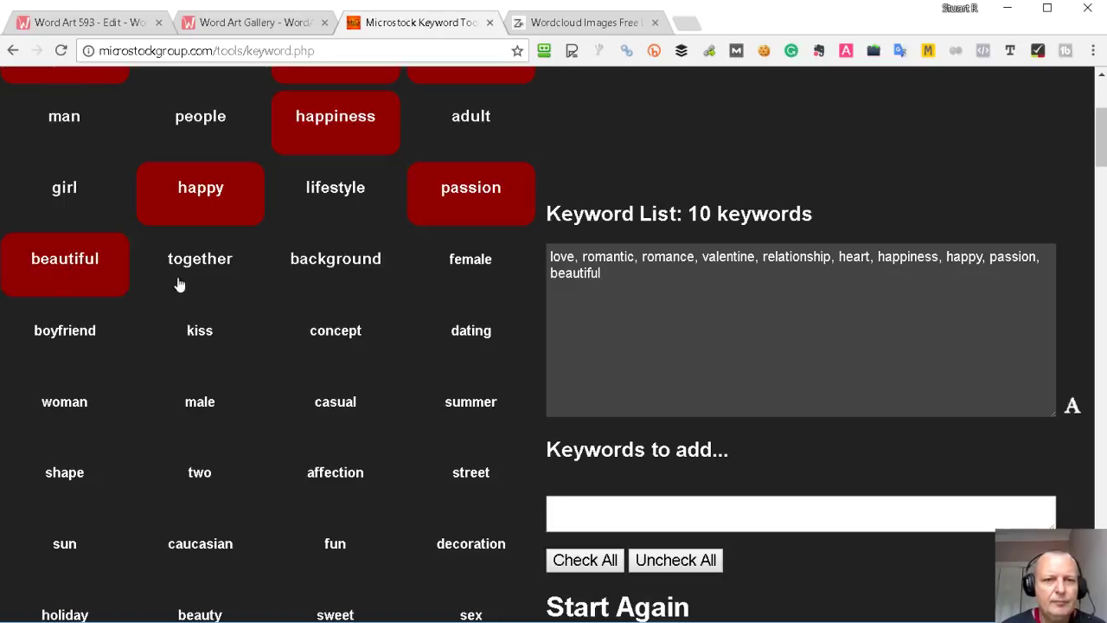
{"action": "left_click", "coordinate": [186, 282]}
Step: Add dating, kiss, beauty, fun, forever, married, feelings, smile, friends, then select the list
{"action": "scroll", "coordinate": [472, 271], "scroll_direction": "down", "scroll_amount": 1}
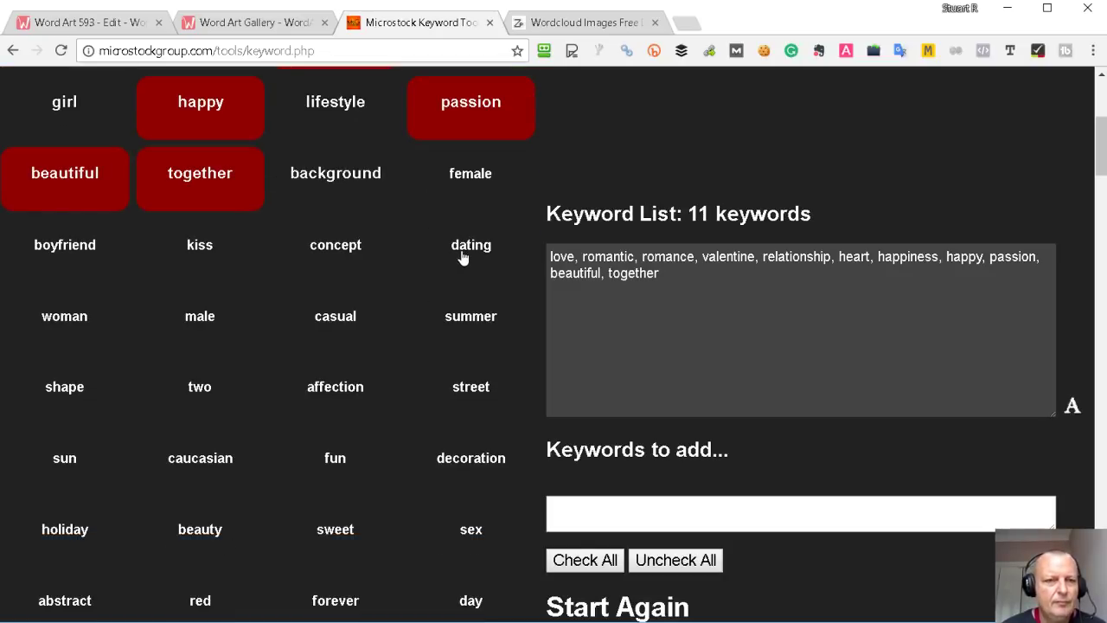
{"action": "left_click", "coordinate": [463, 251]}
{"action": "left_click", "coordinate": [206, 254]}
{"action": "scroll", "coordinate": [97, 259], "scroll_direction": "down", "scroll_amount": 1}
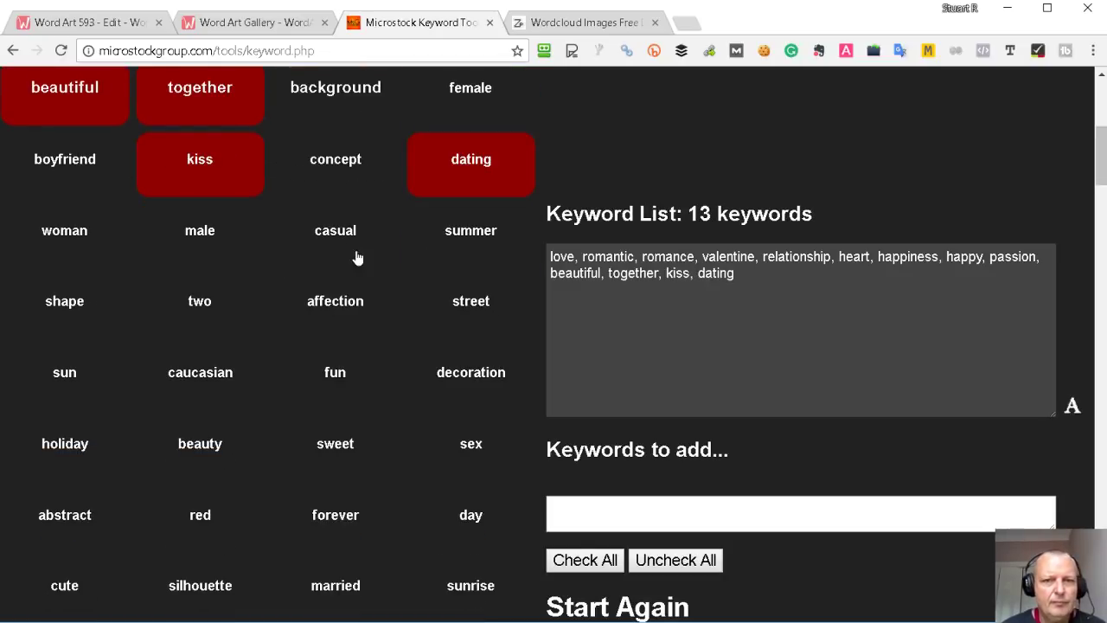
{"action": "scroll", "coordinate": [388, 309], "scroll_direction": "down", "scroll_amount": 1}
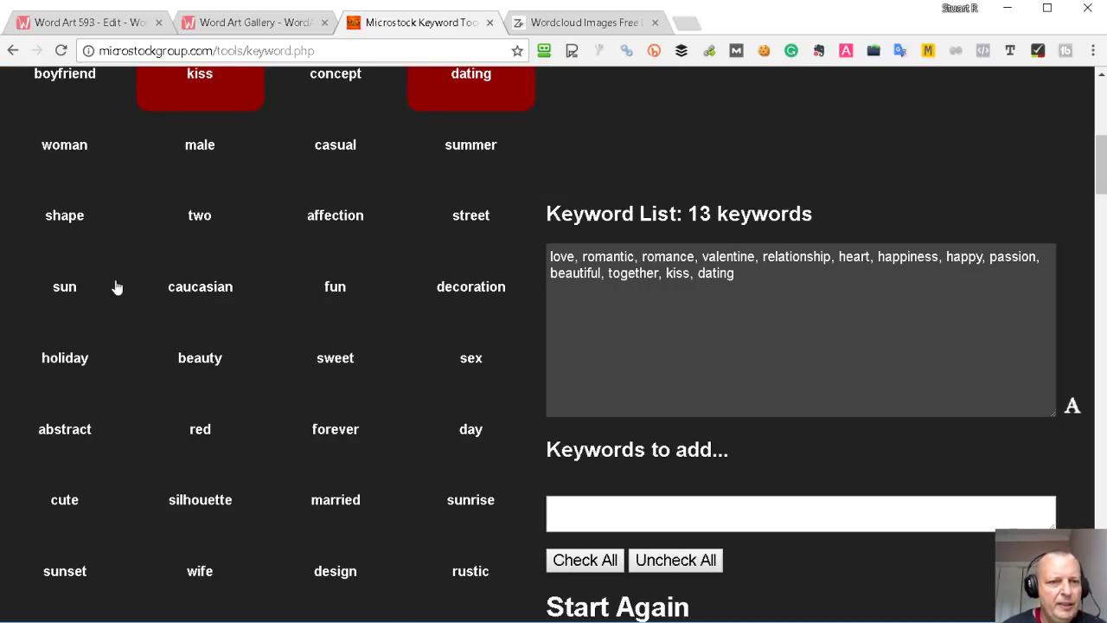
{"action": "left_click", "coordinate": [206, 360]}
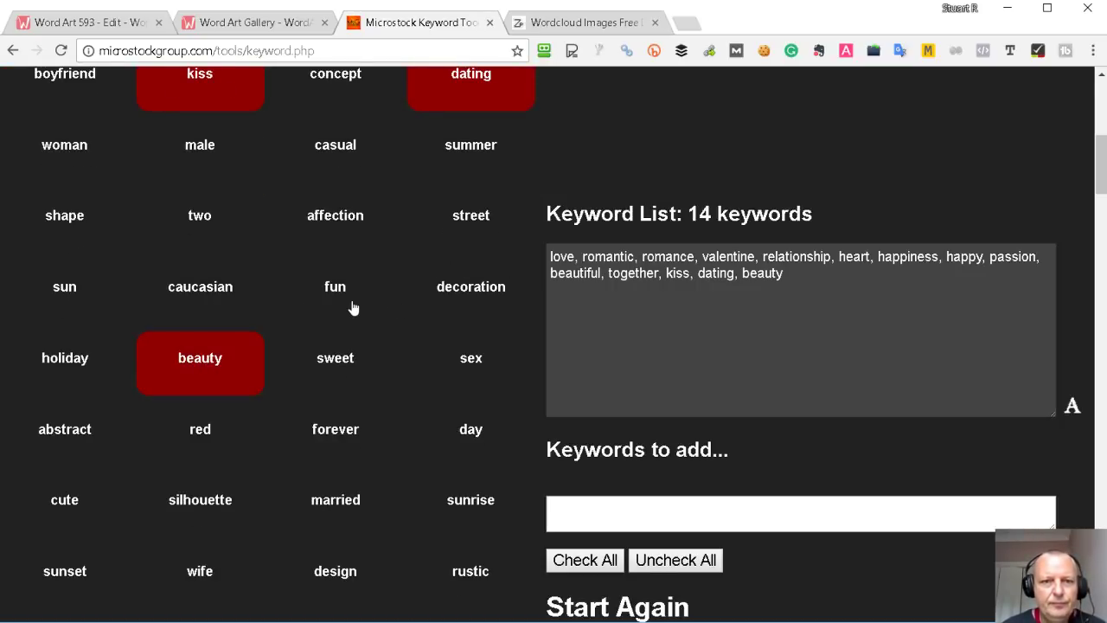
{"action": "scroll", "coordinate": [353, 309], "scroll_direction": "down", "scroll_amount": 1}
{"action": "left_click", "coordinate": [334, 209]}
{"action": "scroll", "coordinate": [361, 272], "scroll_direction": "down", "scroll_amount": 1}
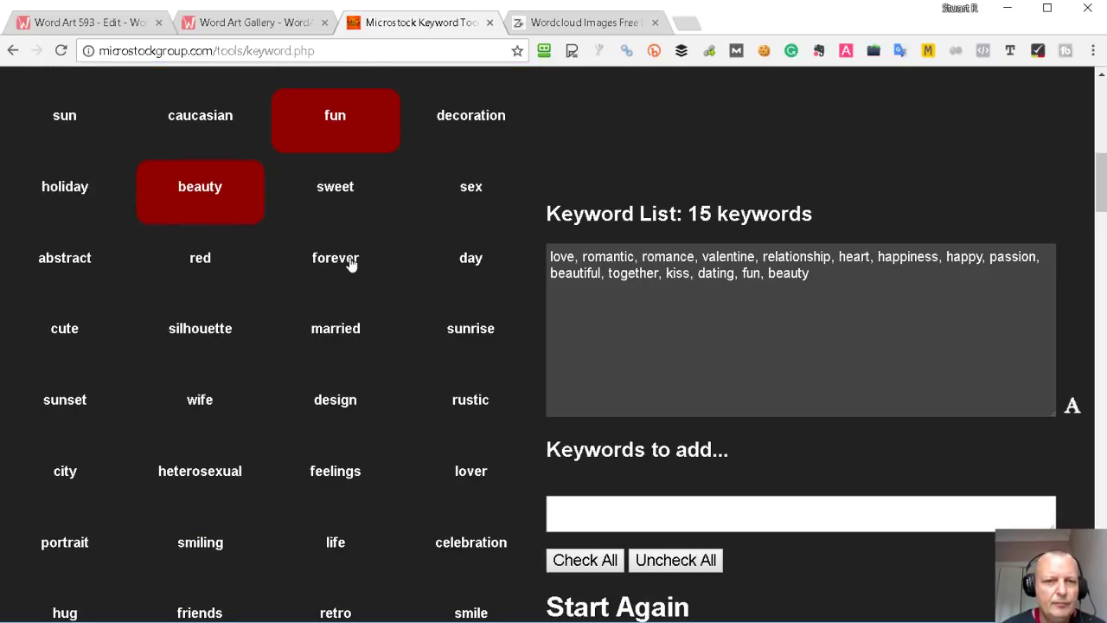
{"action": "left_click", "coordinate": [351, 264]}
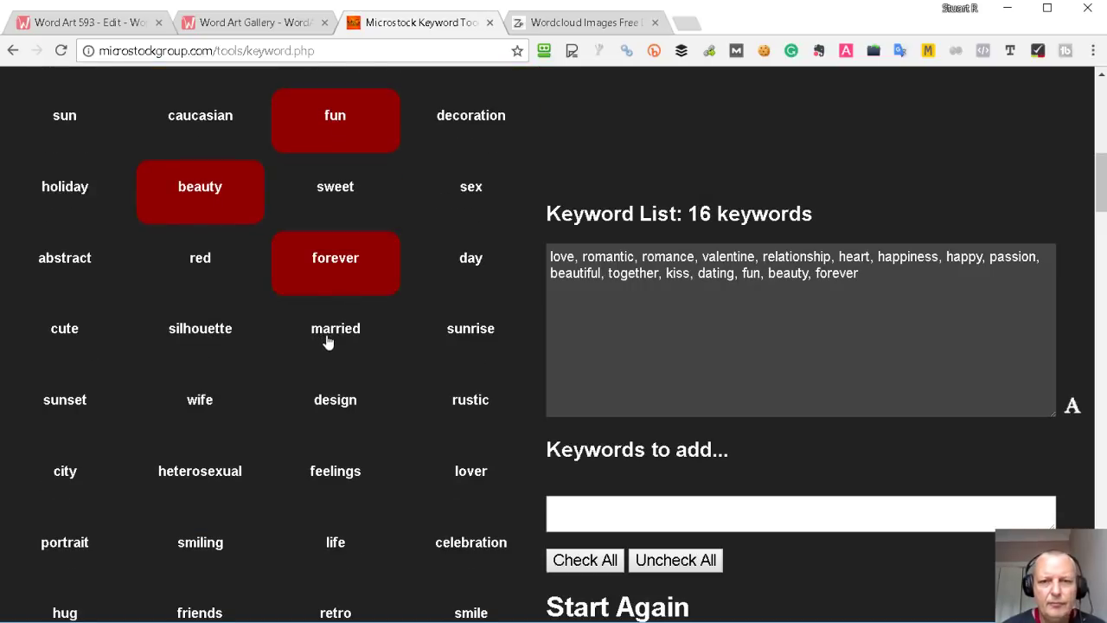
{"action": "scroll", "coordinate": [328, 343], "scroll_direction": "down", "scroll_amount": 1}
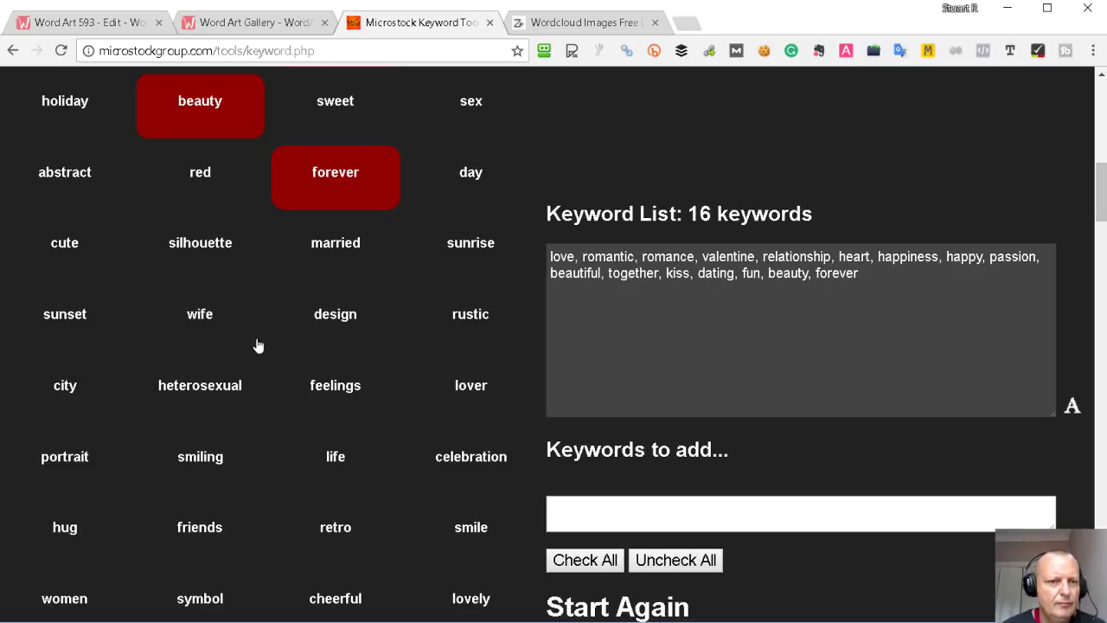
{"action": "left_click", "coordinate": [338, 246]}
{"action": "scroll", "coordinate": [273, 334], "scroll_direction": "down", "scroll_amount": 1}
{"action": "left_click", "coordinate": [336, 307]}
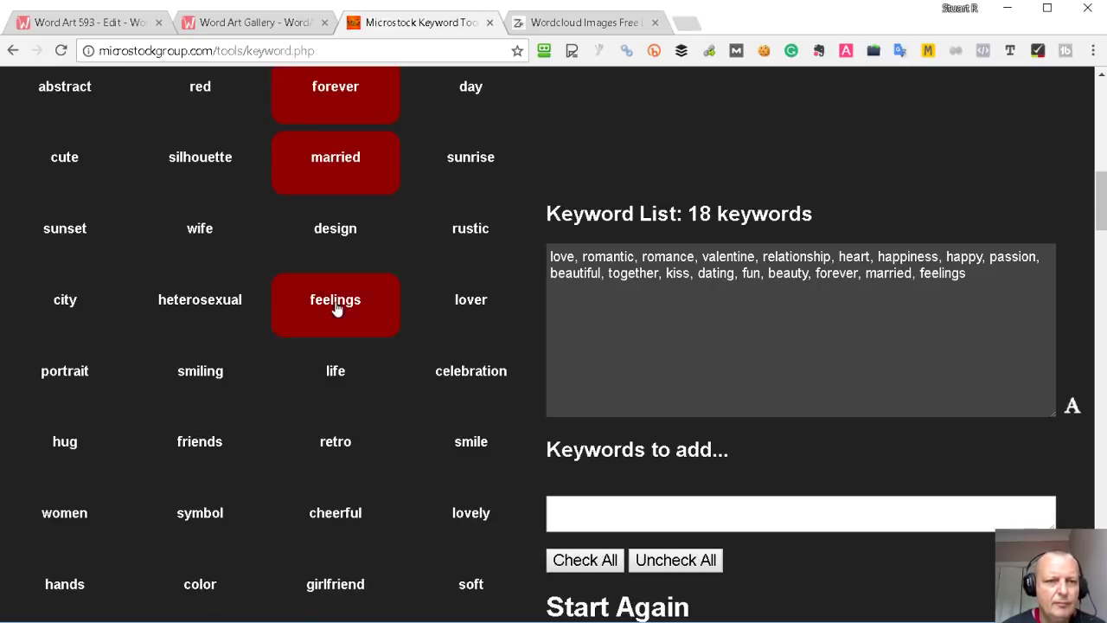
{"action": "scroll", "coordinate": [264, 331], "scroll_direction": "down", "scroll_amount": 1}
{"action": "scroll", "coordinate": [467, 251], "scroll_direction": "down", "scroll_amount": 1}
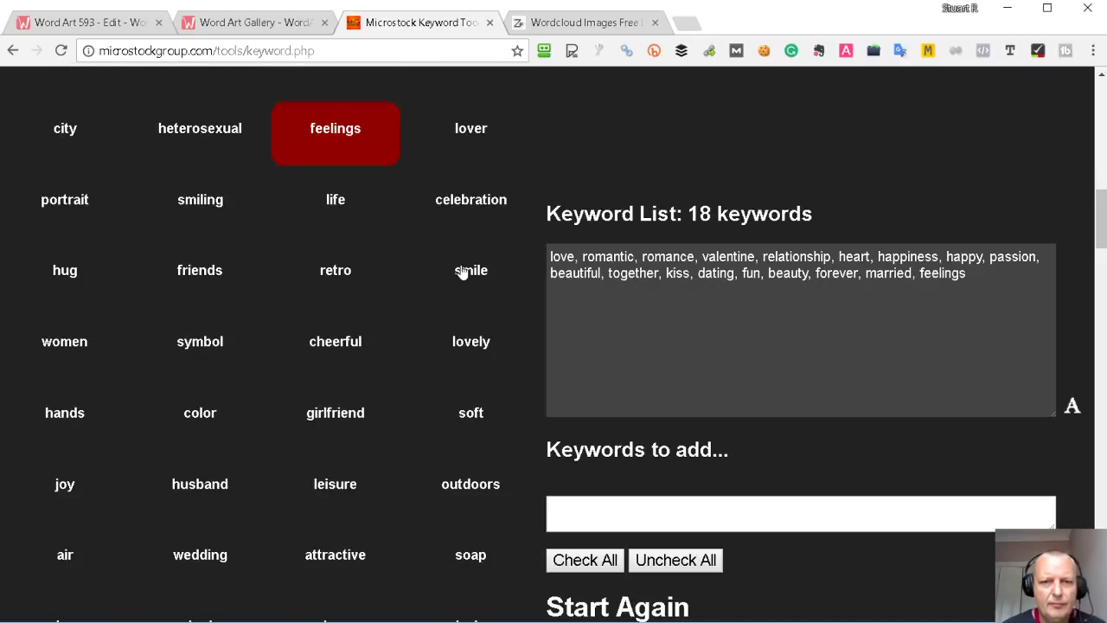
{"action": "left_click", "coordinate": [462, 271]}
{"action": "left_click", "coordinate": [201, 276]}
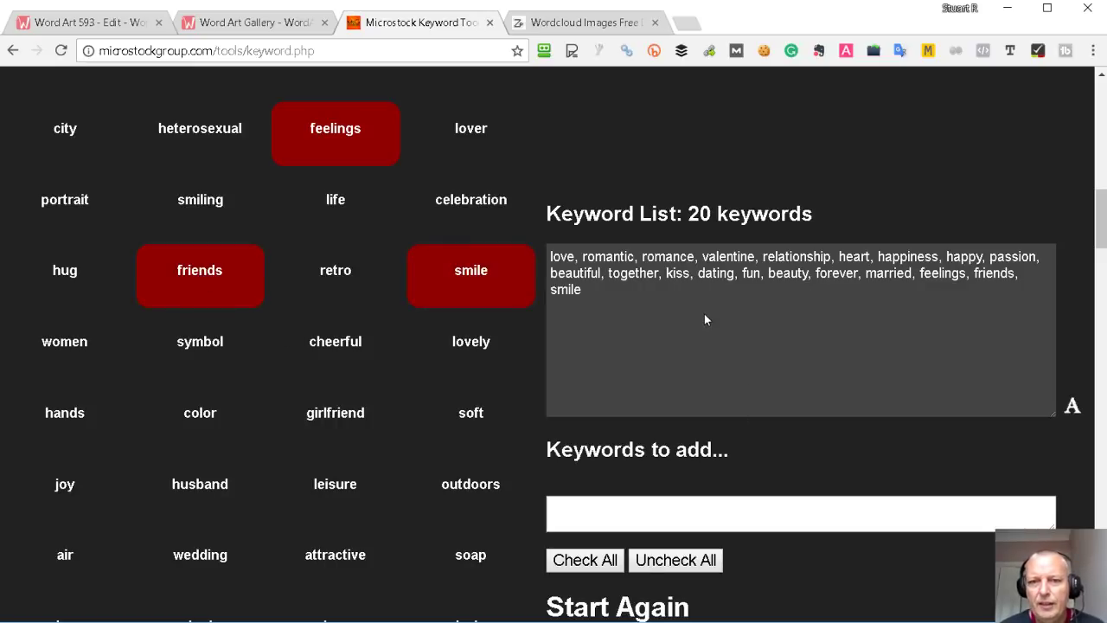
{"action": "scroll", "coordinate": [705, 320], "scroll_direction": "down", "scroll_amount": 1}
{"action": "left_click", "coordinate": [644, 272]}
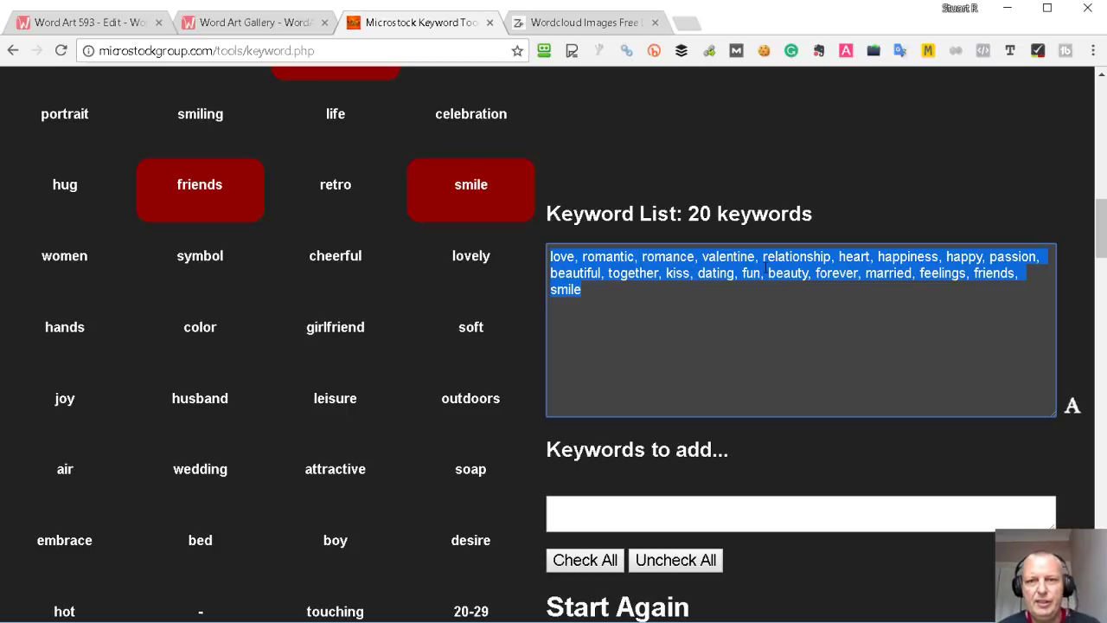
{"action": "left_click", "coordinate": [87, 22]}
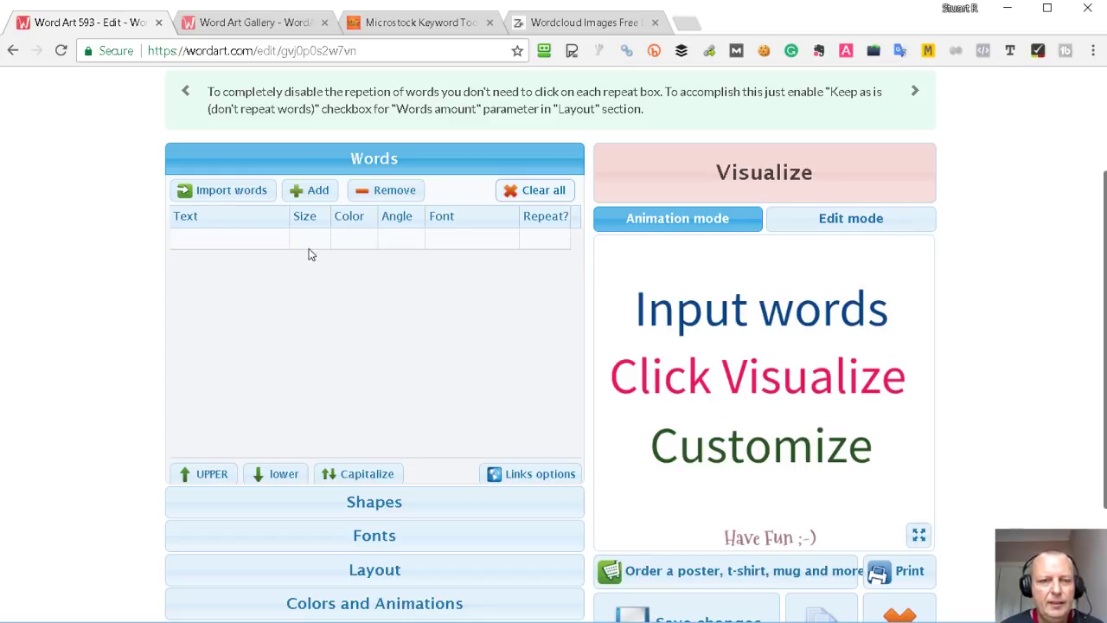
Step: Paste the comma-separated love keywords into Import words and import them into Word Art 593
{"action": "left_click", "coordinate": [220, 193]}
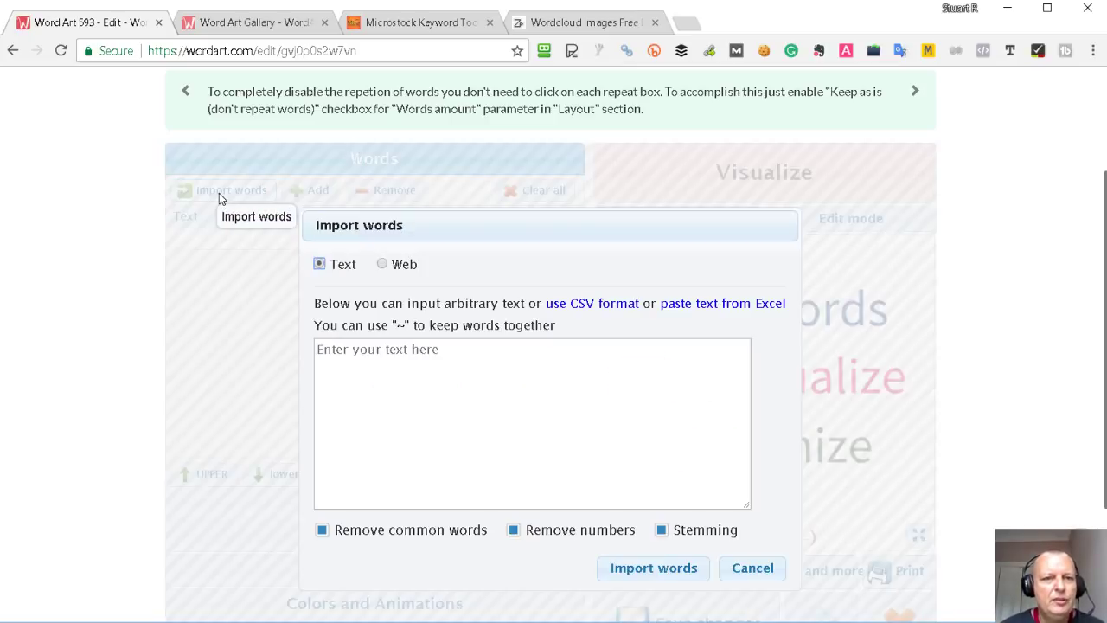
{"action": "left_click", "coordinate": [376, 378]}
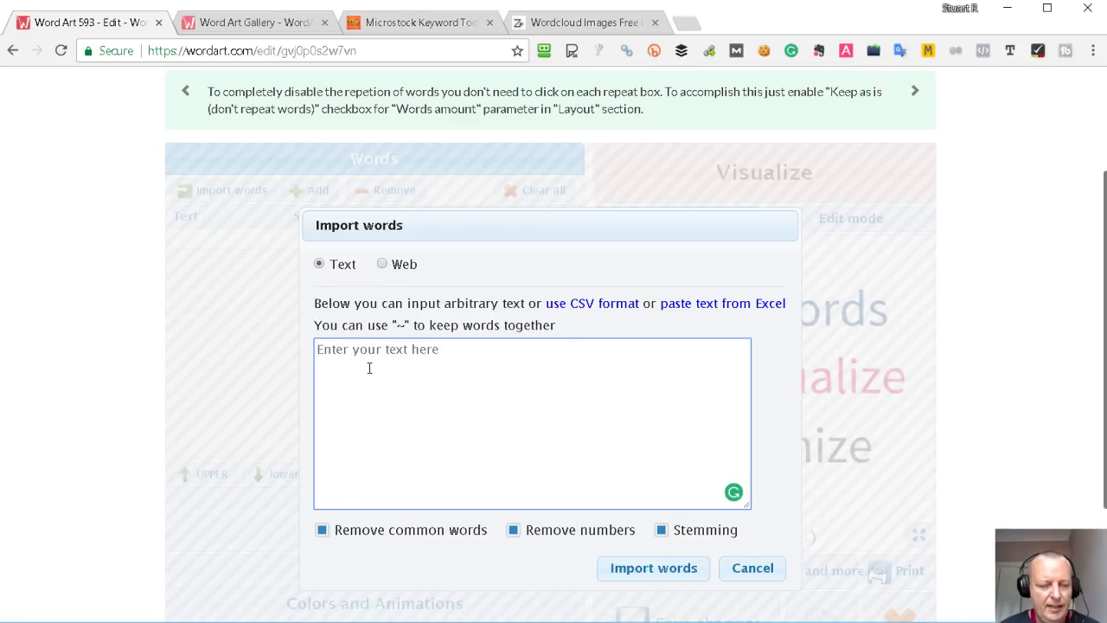
{"action": "type", "text": "love, romantic, romance, valentine, relationship, heart, happiness, happy, passion, beautiful, together, kiss, dating, fun, beauty, forever, married, feelings, friends, smile"}
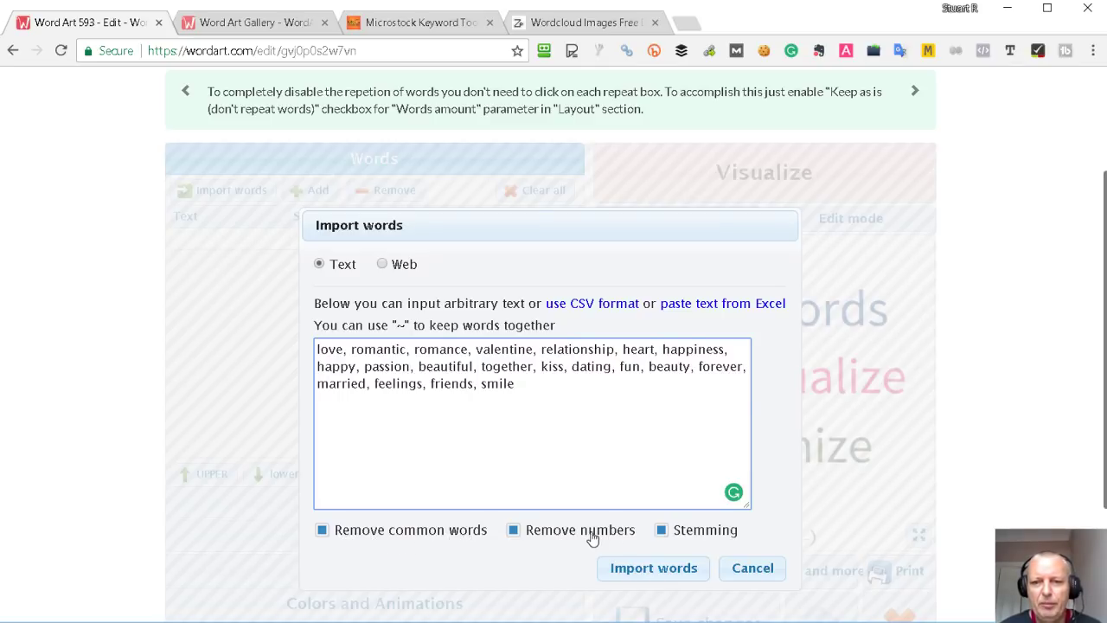
{"action": "left_click", "coordinate": [655, 569]}
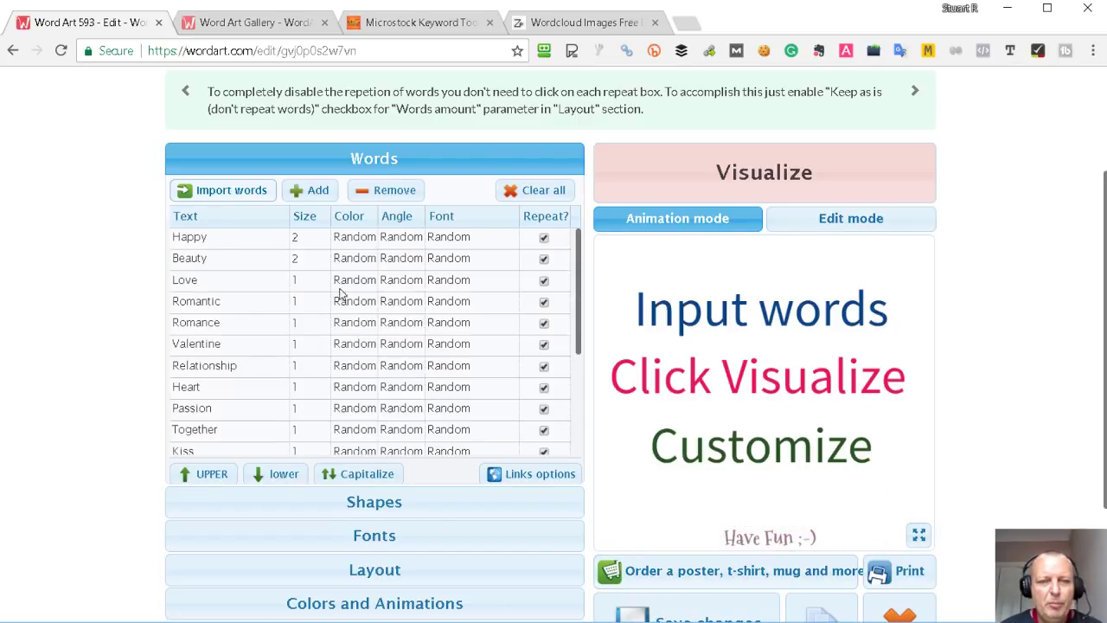
Step: Visualize the love keywords, then re-render the cloud inside the red heart shape
{"action": "left_click", "coordinate": [777, 173]}
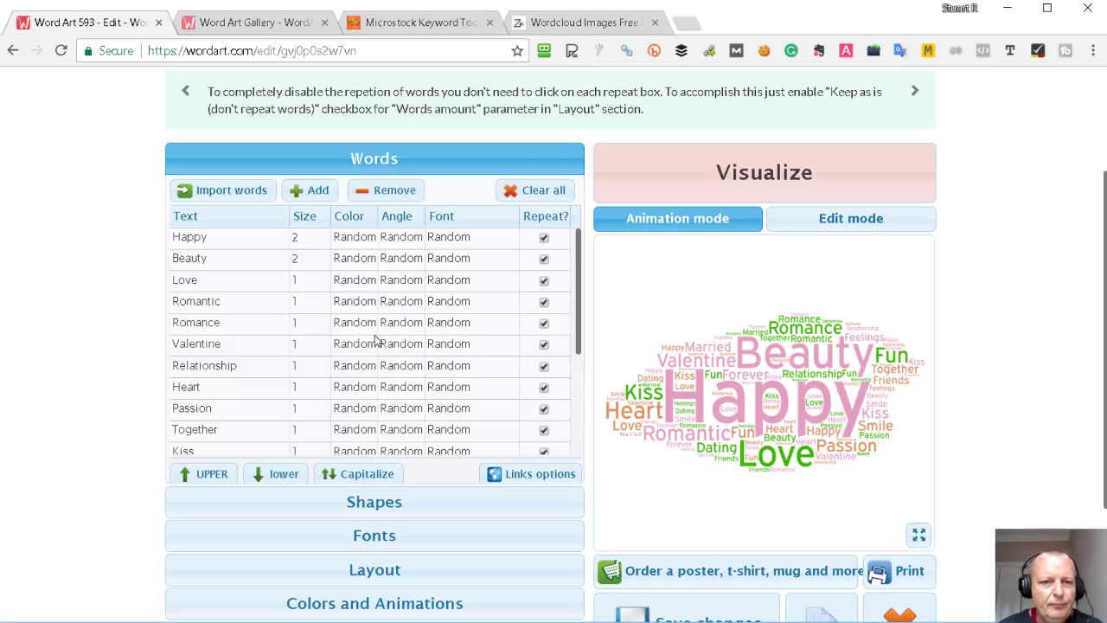
{"action": "scroll", "coordinate": [121, 414], "scroll_direction": "up", "scroll_amount": 1}
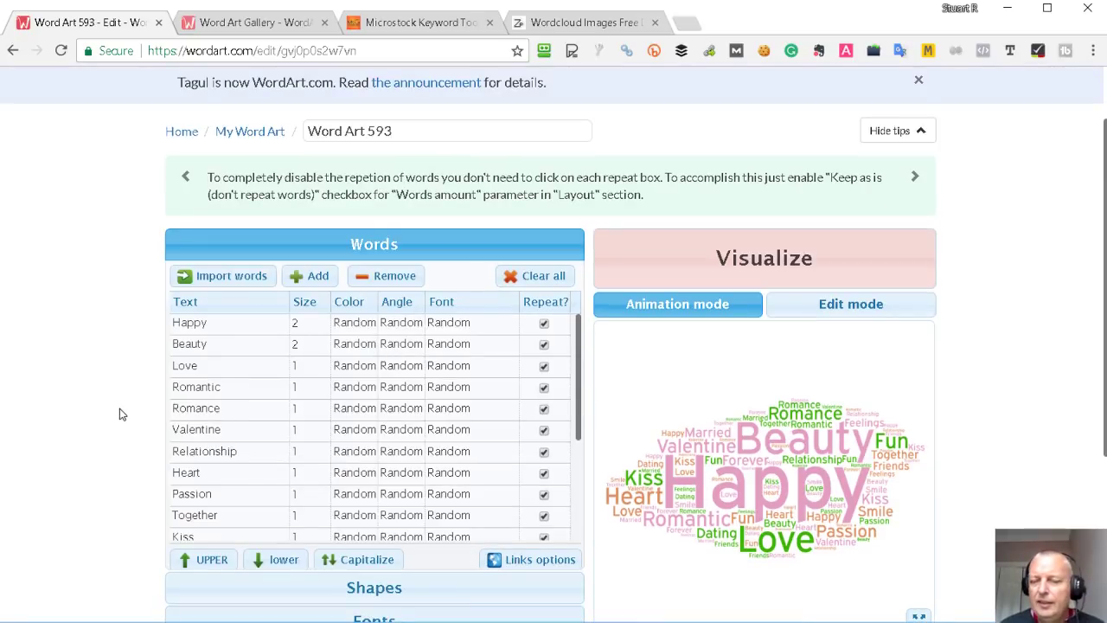
{"action": "scroll", "coordinate": [121, 415], "scroll_direction": "down", "scroll_amount": 1}
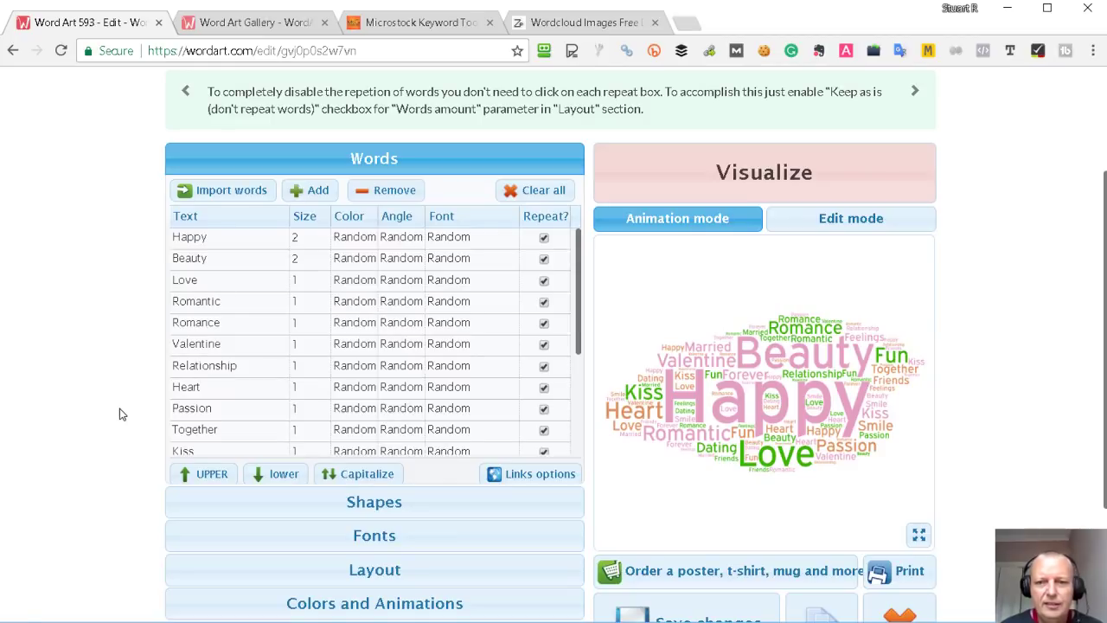
{"action": "scroll", "coordinate": [121, 414], "scroll_direction": "down", "scroll_amount": 1}
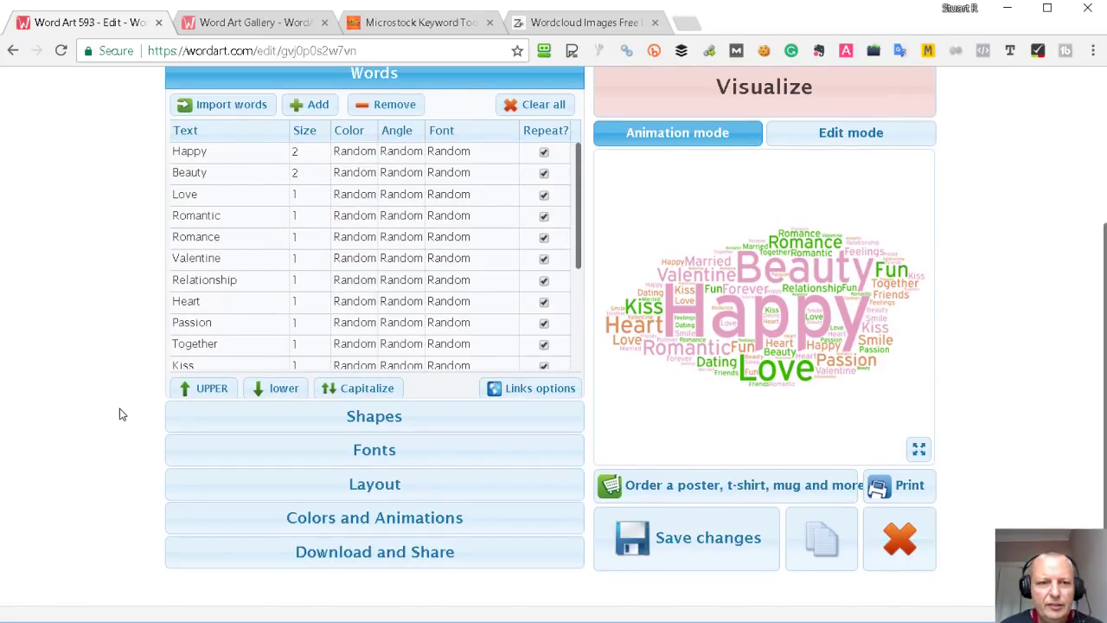
{"action": "left_click", "coordinate": [370, 418]}
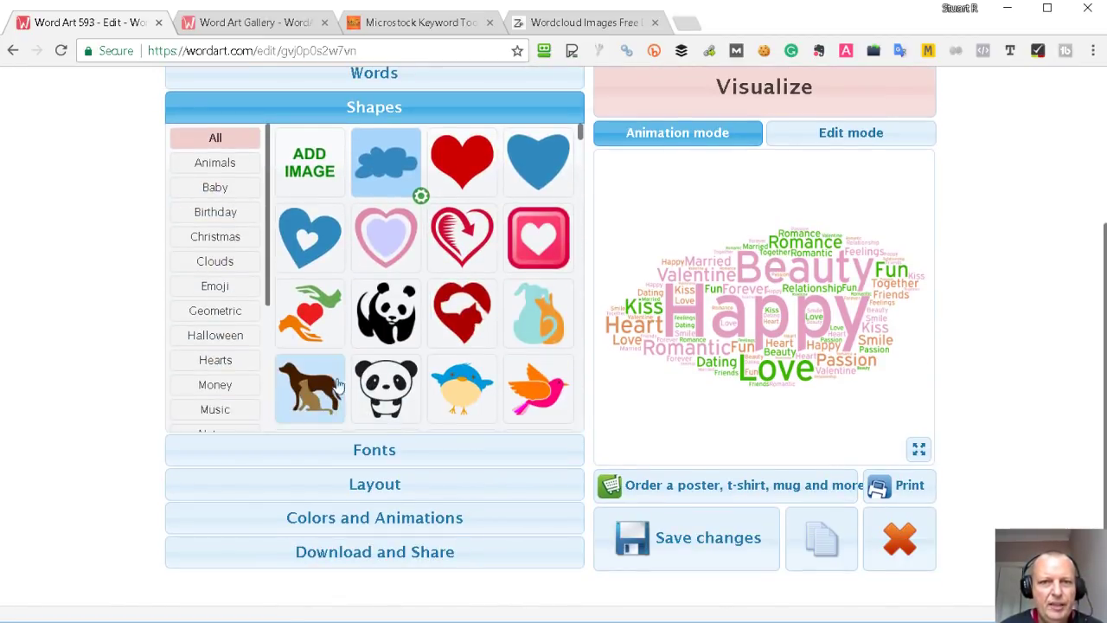
{"action": "left_click", "coordinate": [464, 164]}
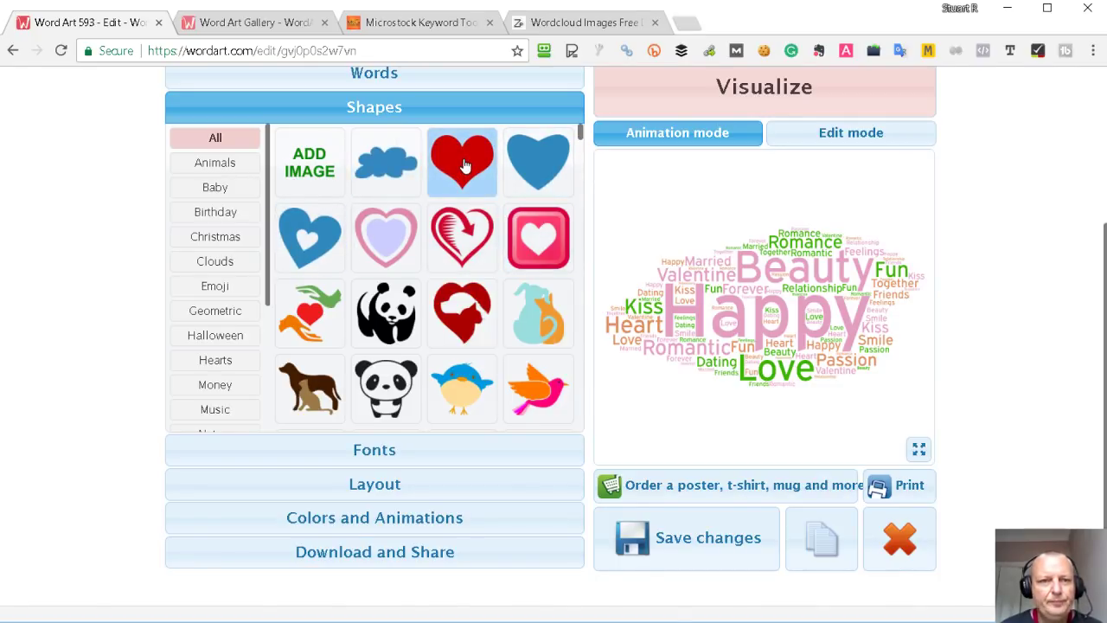
{"action": "left_click", "coordinate": [733, 102]}
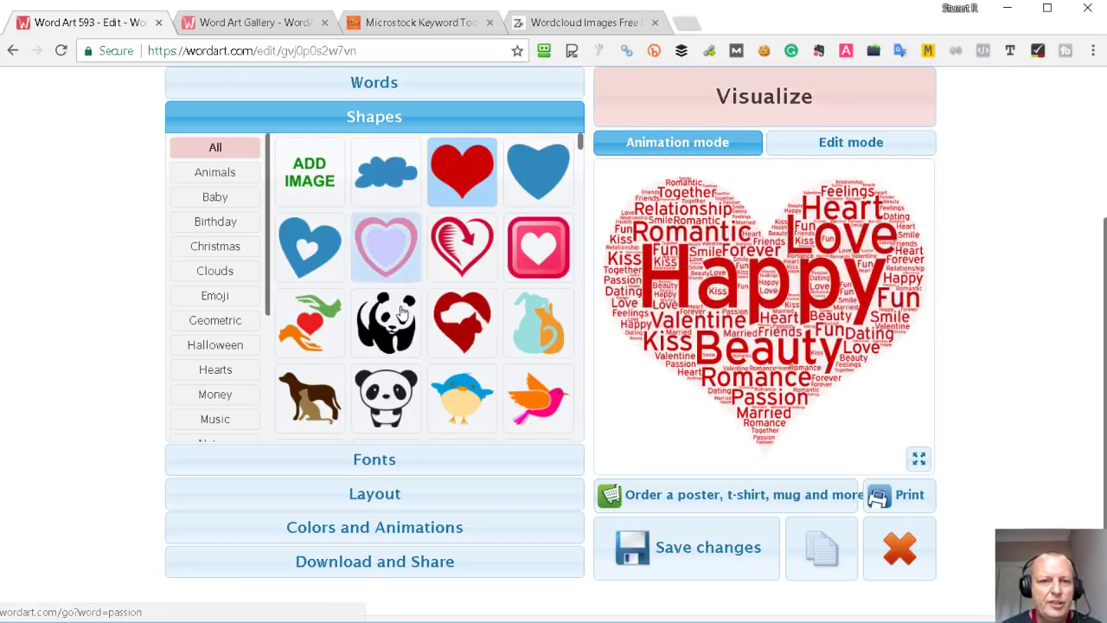
Step: Add Franchise Bold, Euphorigenic, Duality, Goudy Bookletter 1911, Griffy and Gunplay fonts
{"action": "left_click", "coordinate": [381, 459]}
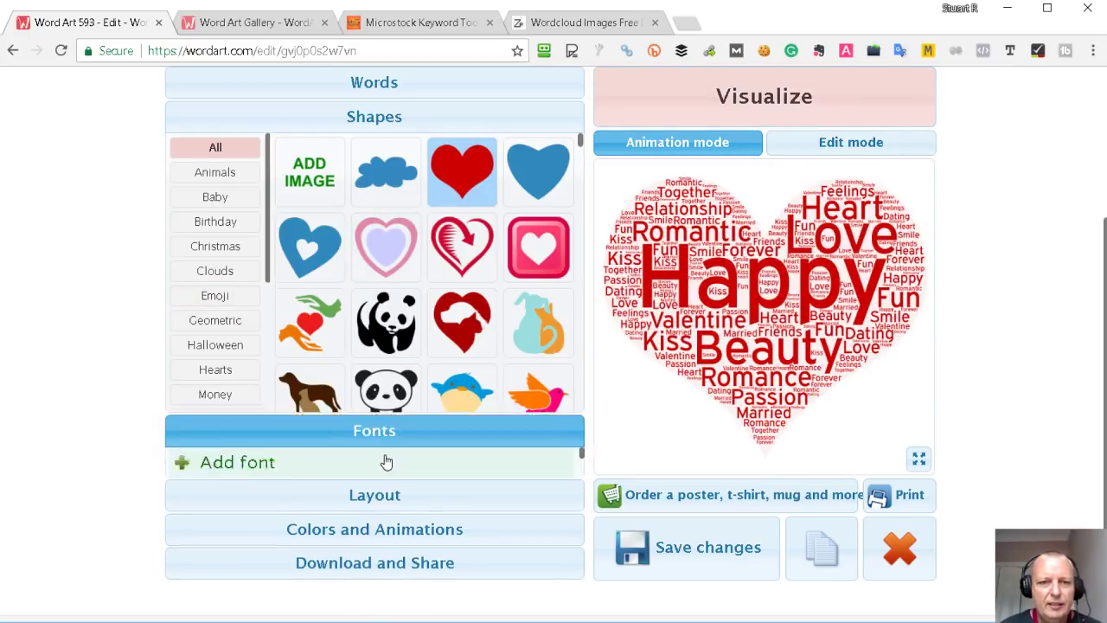
{"action": "scroll", "coordinate": [383, 336], "scroll_direction": "up", "scroll_amount": 2}
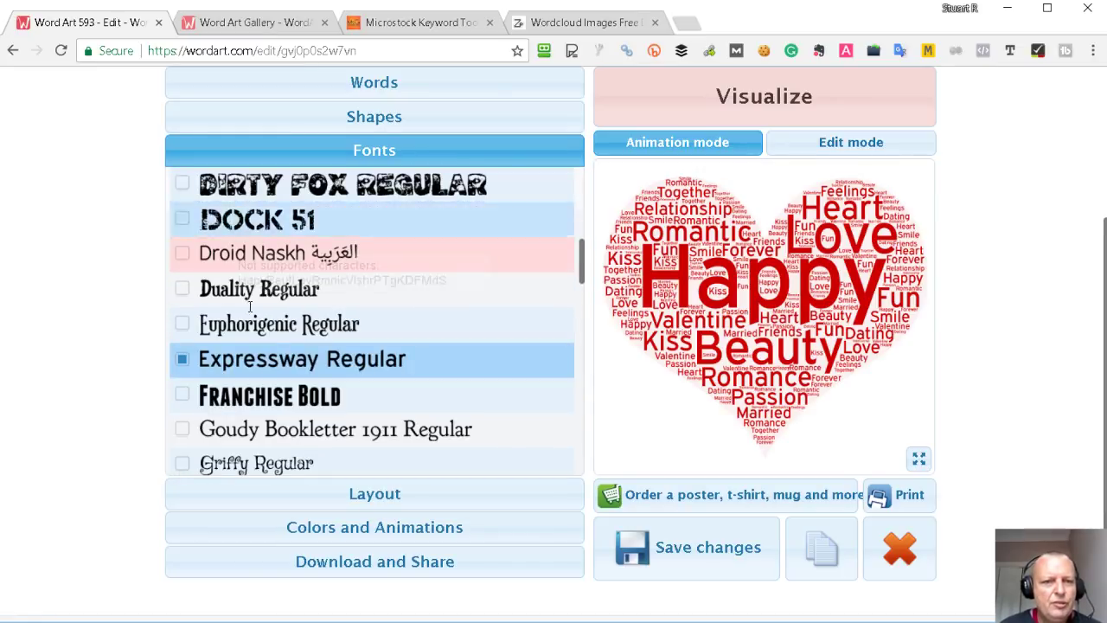
{"action": "scroll", "coordinate": [328, 298], "scroll_direction": "down", "scroll_amount": 1}
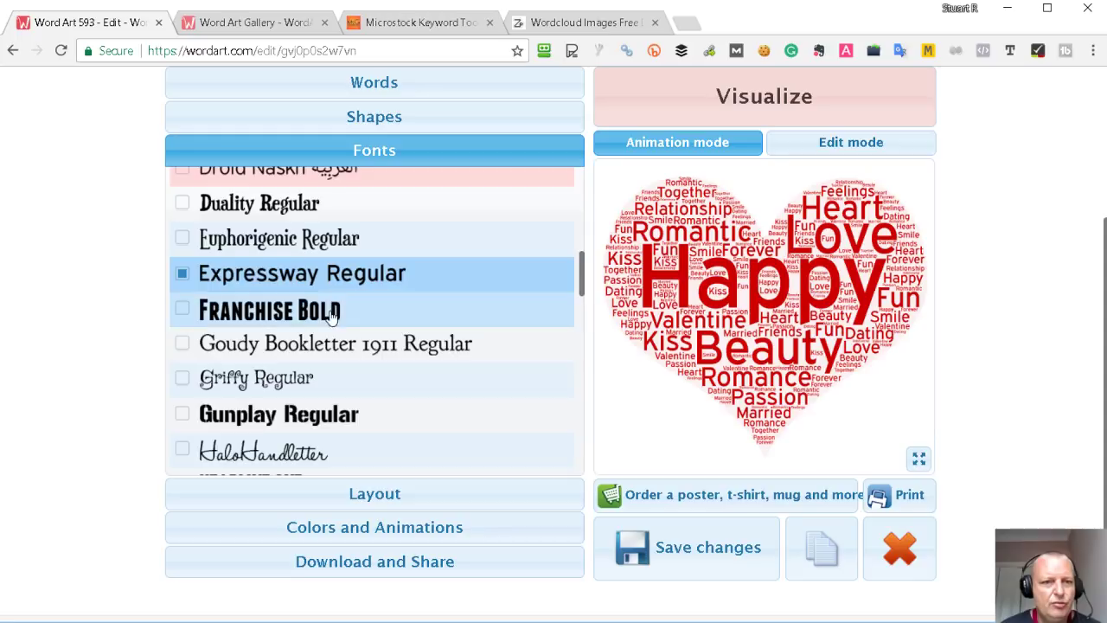
{"action": "left_click", "coordinate": [296, 313]}
{"action": "left_click", "coordinate": [286, 245]}
{"action": "left_click", "coordinate": [277, 205]}
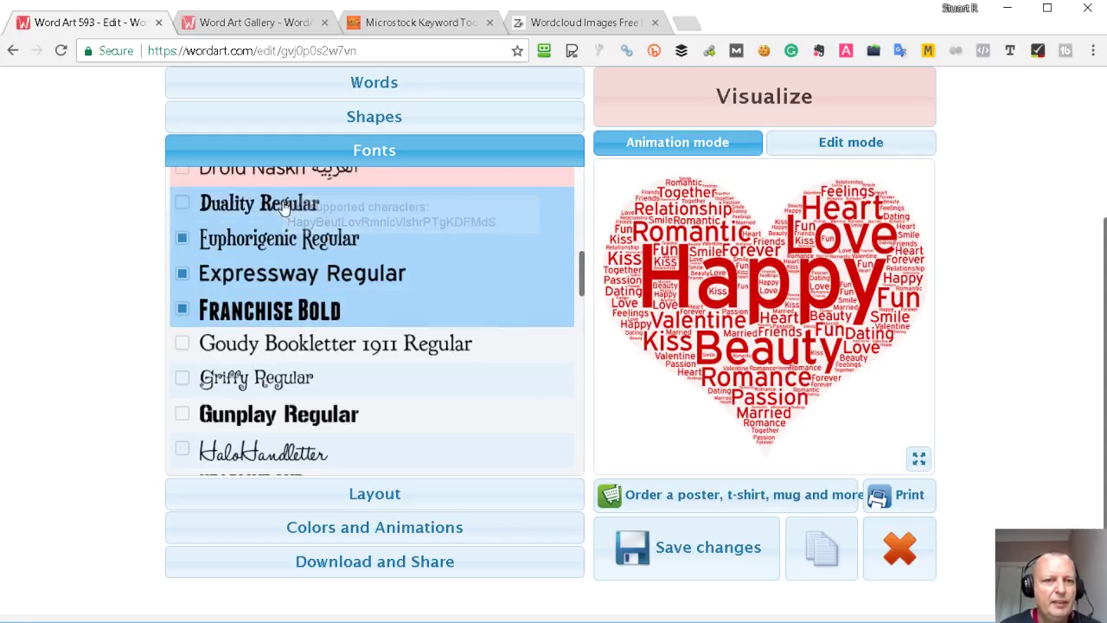
{"action": "left_click", "coordinate": [281, 348]}
{"action": "left_click", "coordinate": [284, 380]}
{"action": "left_click", "coordinate": [286, 414]}
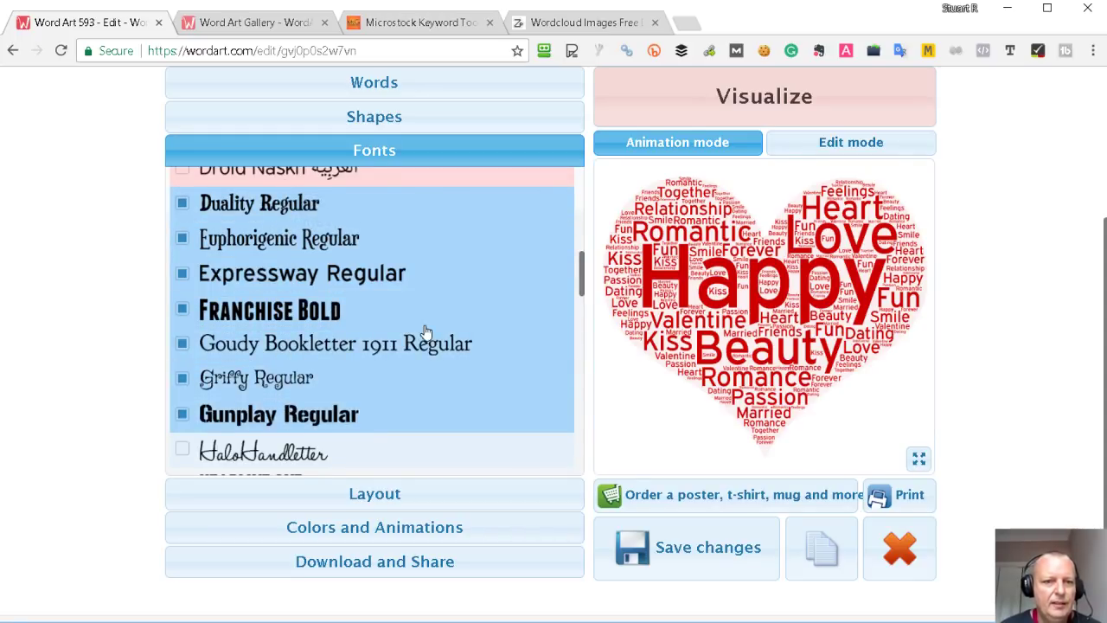
Step: Add HaloHandletter, HEADLINE ONE, Heuristica Regular/Italic/Bold, Kaushan Script and League Gothic fonts
{"action": "scroll", "coordinate": [424, 336], "scroll_direction": "down", "scroll_amount": 1}
{"action": "left_click", "coordinate": [346, 367]}
{"action": "left_click", "coordinate": [294, 408]}
{"action": "left_click", "coordinate": [297, 427]}
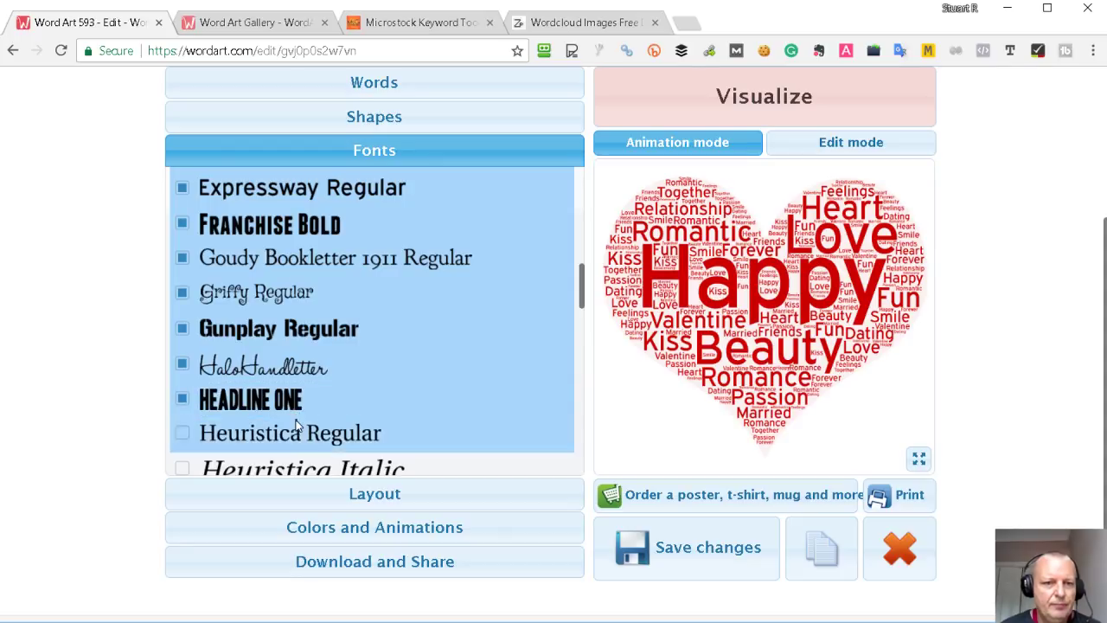
{"action": "scroll", "coordinate": [357, 398], "scroll_direction": "down", "scroll_amount": 2}
{"action": "left_click", "coordinate": [326, 310]}
{"action": "left_click", "coordinate": [346, 336]}
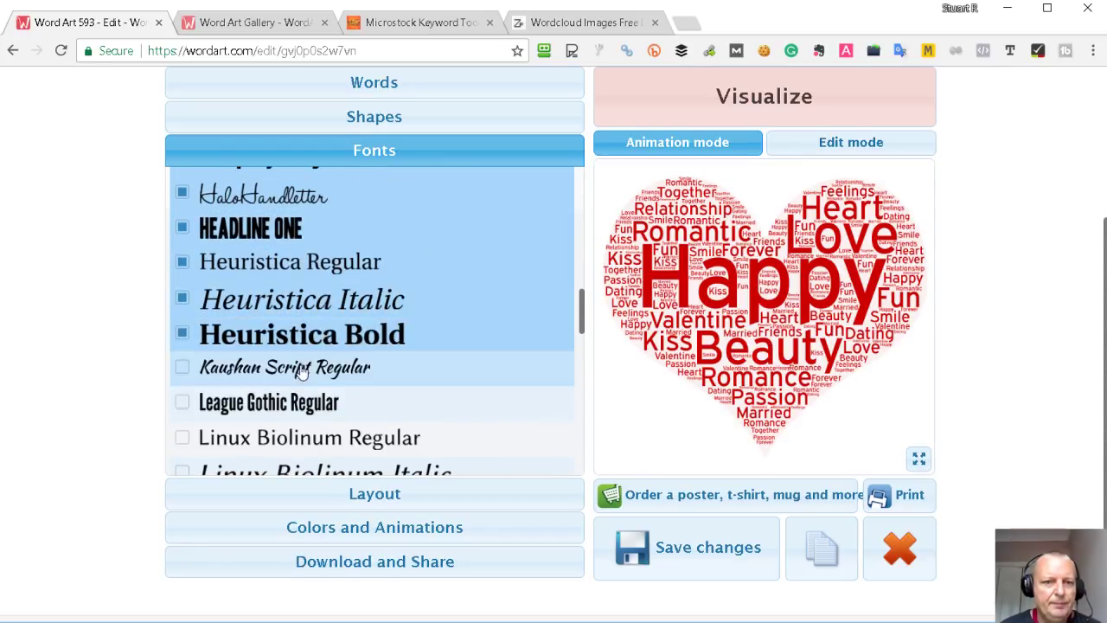
{"action": "left_click", "coordinate": [363, 369]}
{"action": "left_click", "coordinate": [378, 400]}
Step: Visualize the heart cloud with the mixed font selection
{"action": "scroll", "coordinate": [432, 319], "scroll_direction": "up", "scroll_amount": 1}
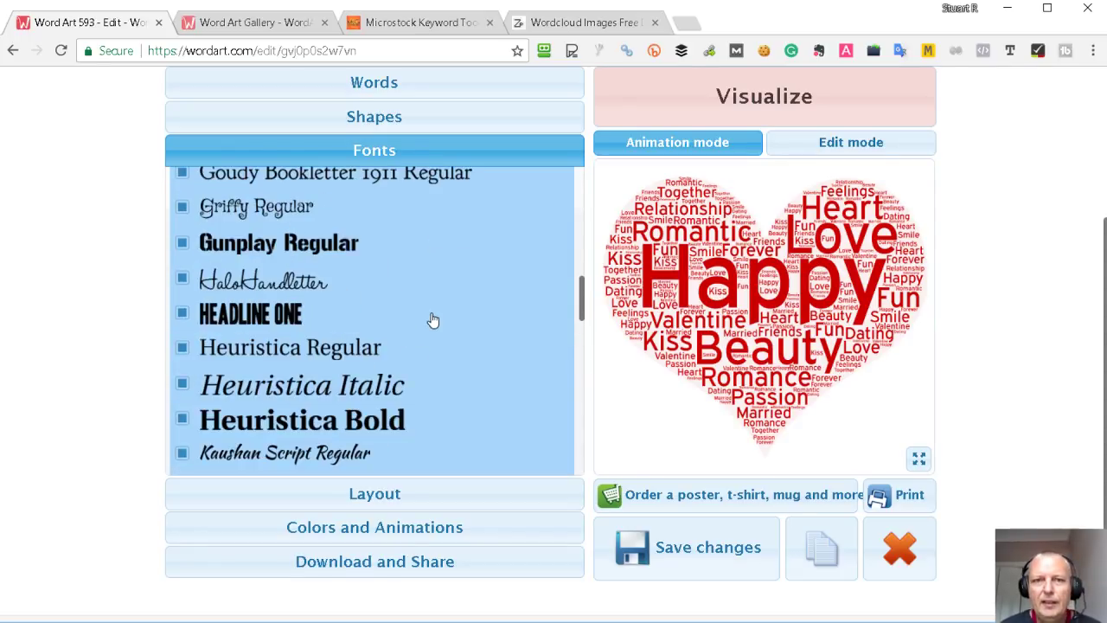
{"action": "left_click", "coordinate": [699, 102]}
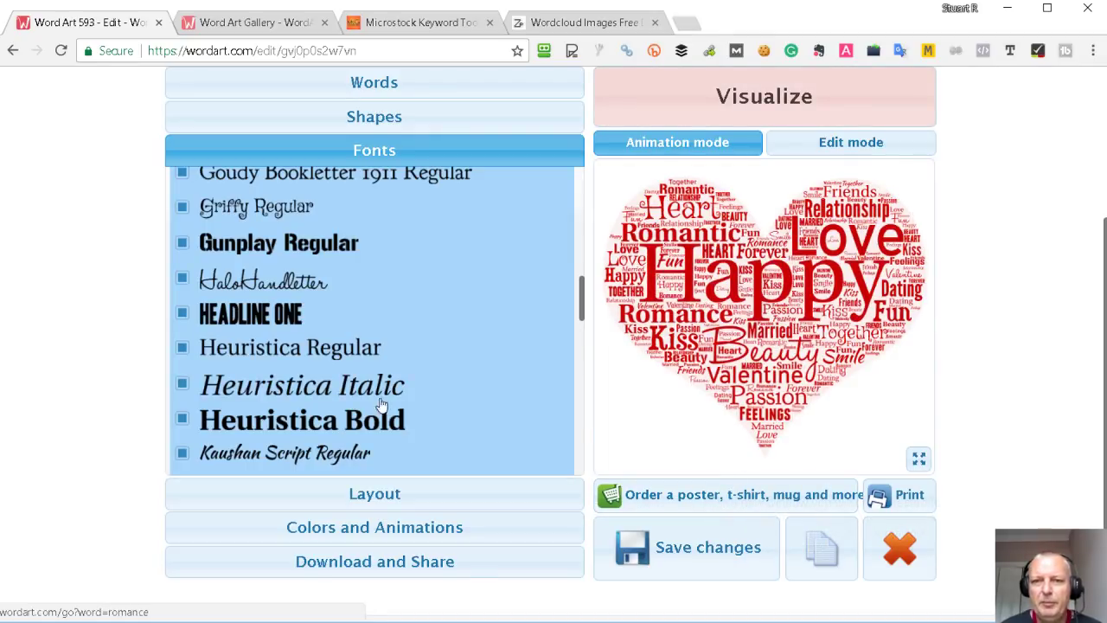
{"action": "scroll", "coordinate": [425, 342], "scroll_direction": "down", "scroll_amount": 2}
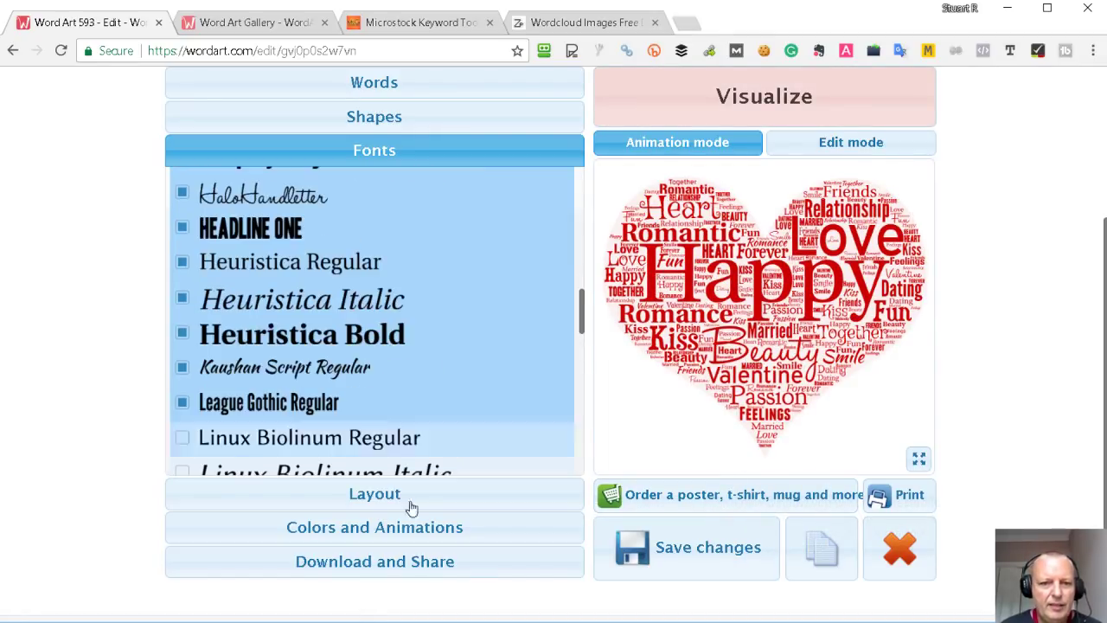
Step: Set word orientation to Vertical-Horizontal and redraw the cloud
{"action": "left_click", "coordinate": [381, 496]}
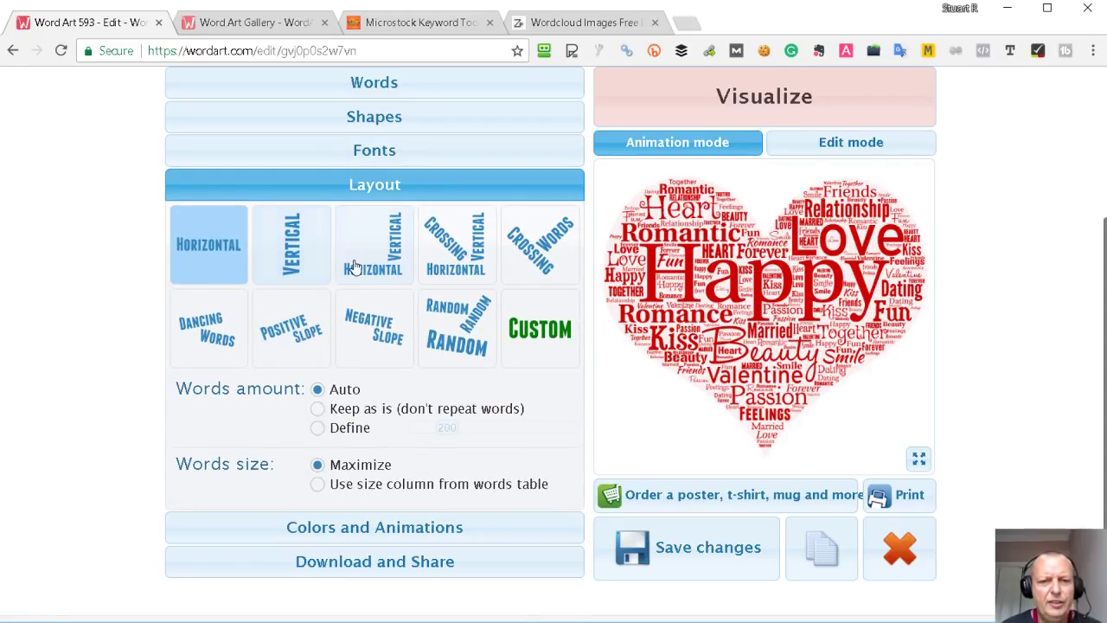
{"action": "left_click", "coordinate": [380, 275]}
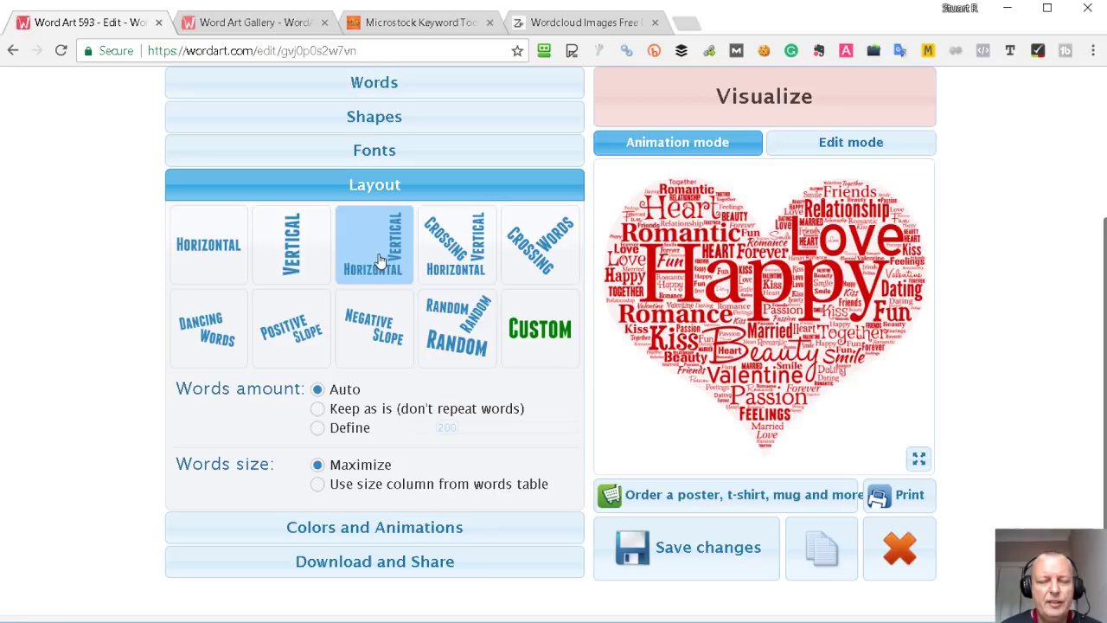
{"action": "left_click", "coordinate": [649, 109]}
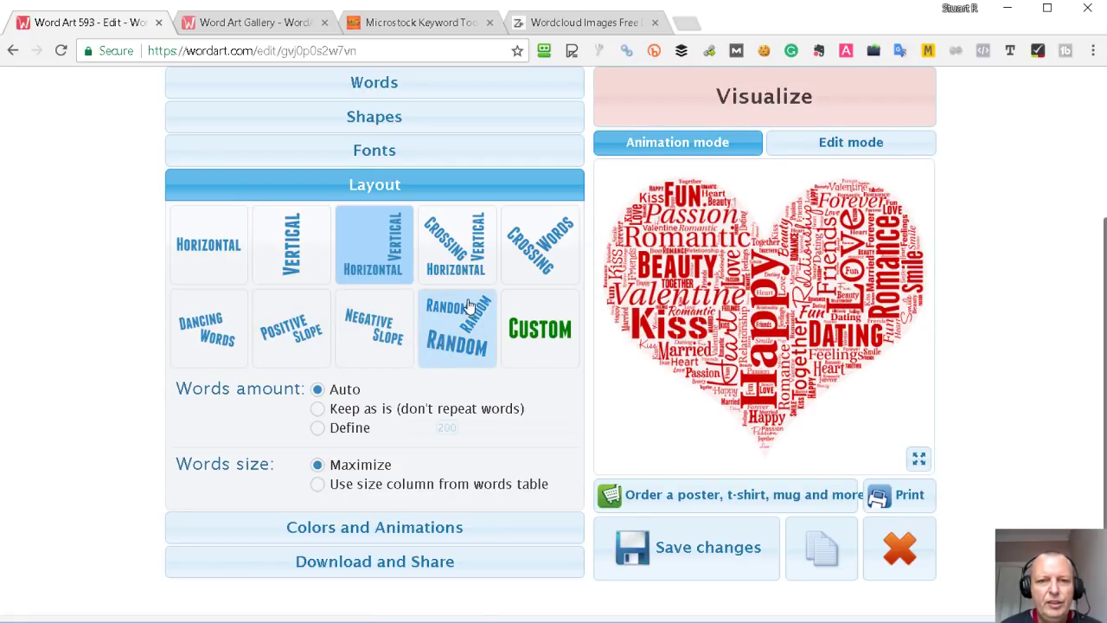
Step: Switch word orientation to Random angles and redraw the heart cloud
{"action": "left_click", "coordinate": [541, 332]}
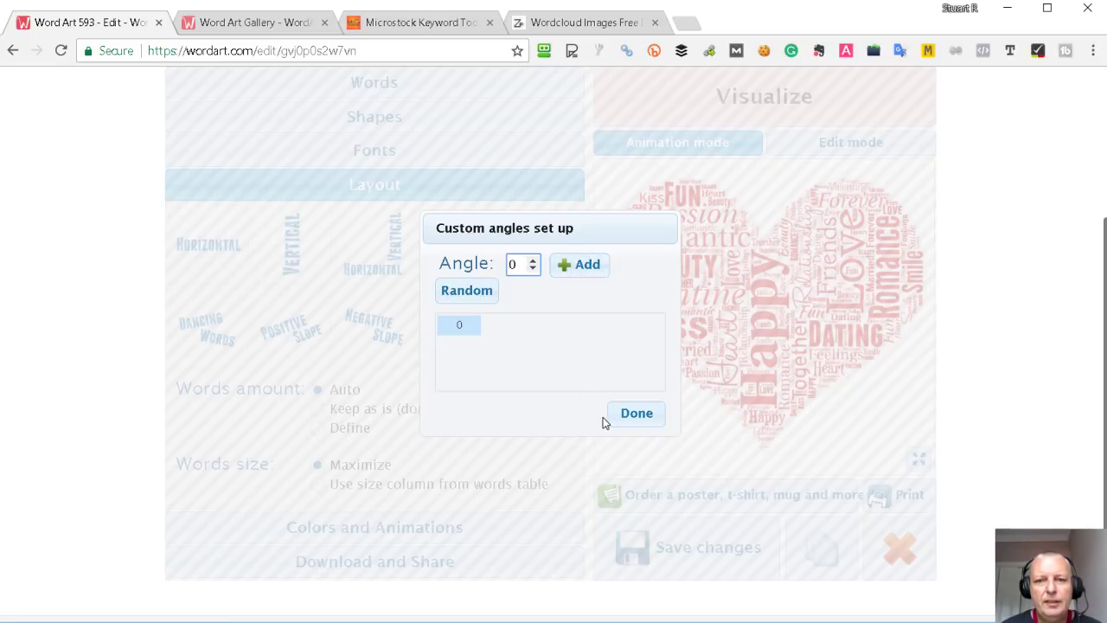
{"action": "left_click", "coordinate": [527, 371]}
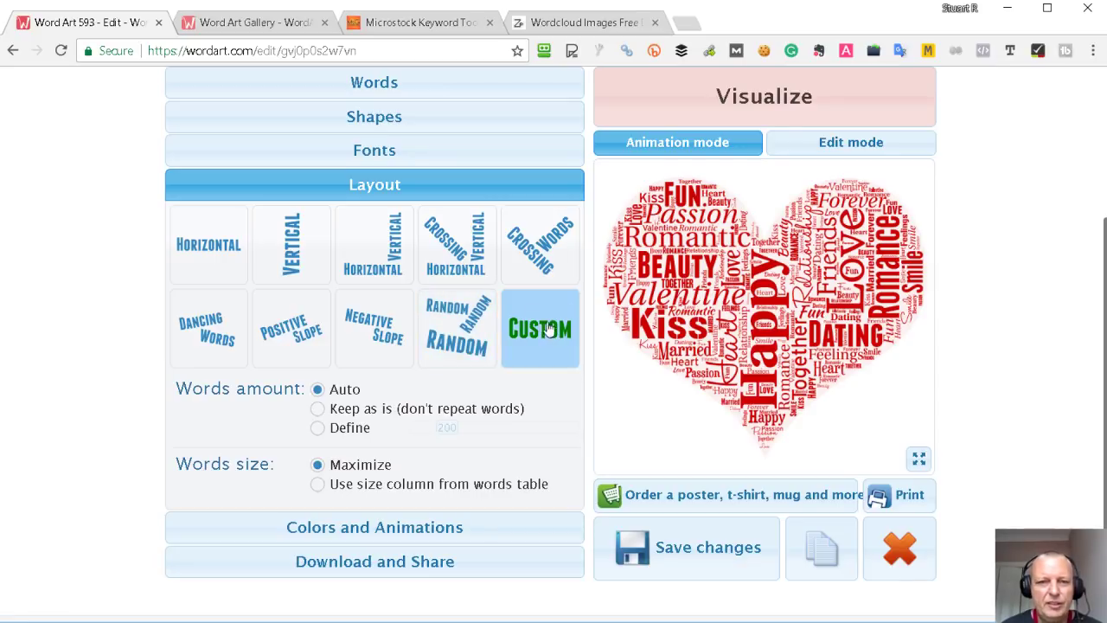
{"action": "left_click", "coordinate": [486, 327]}
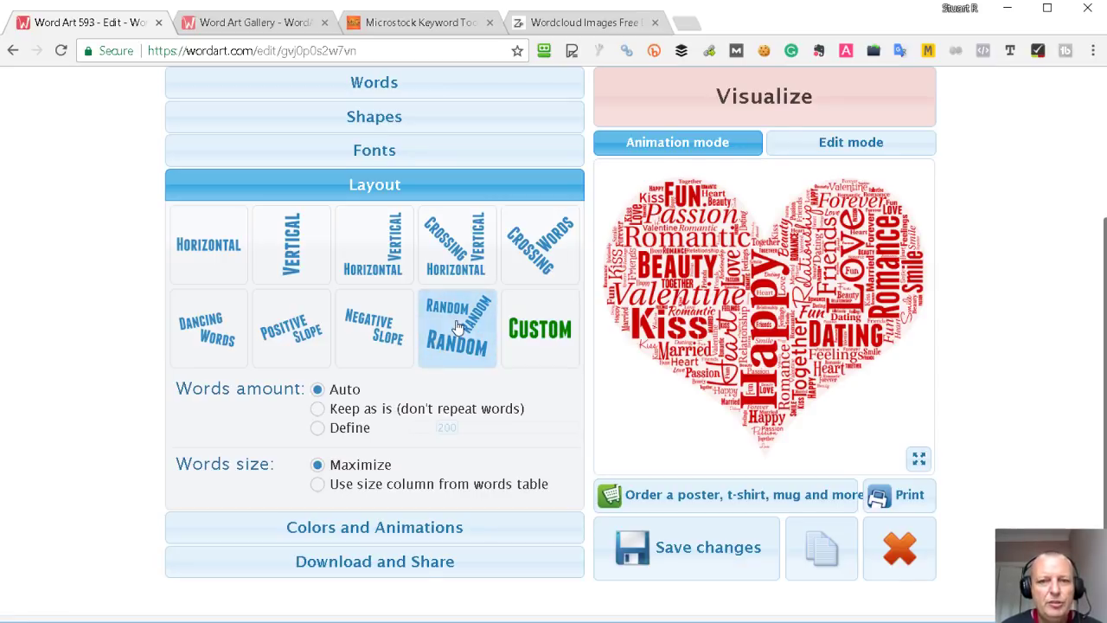
{"action": "left_click", "coordinate": [748, 99]}
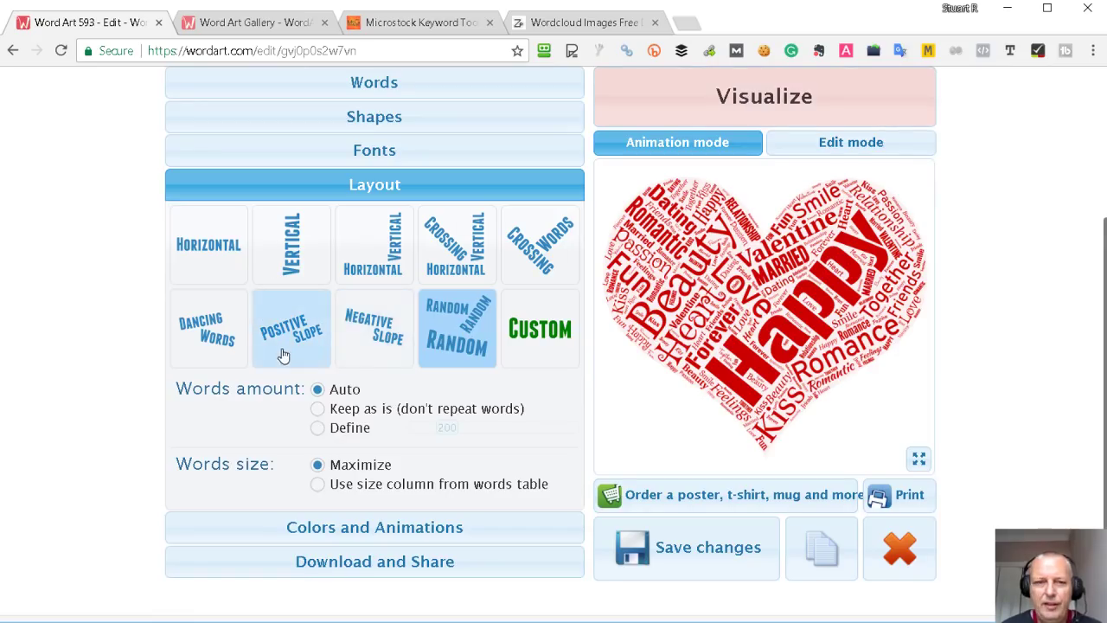
Step: Set Words size to 'Use size column from words table'
{"action": "scroll", "coordinate": [305, 380], "scroll_direction": "down", "scroll_amount": 1}
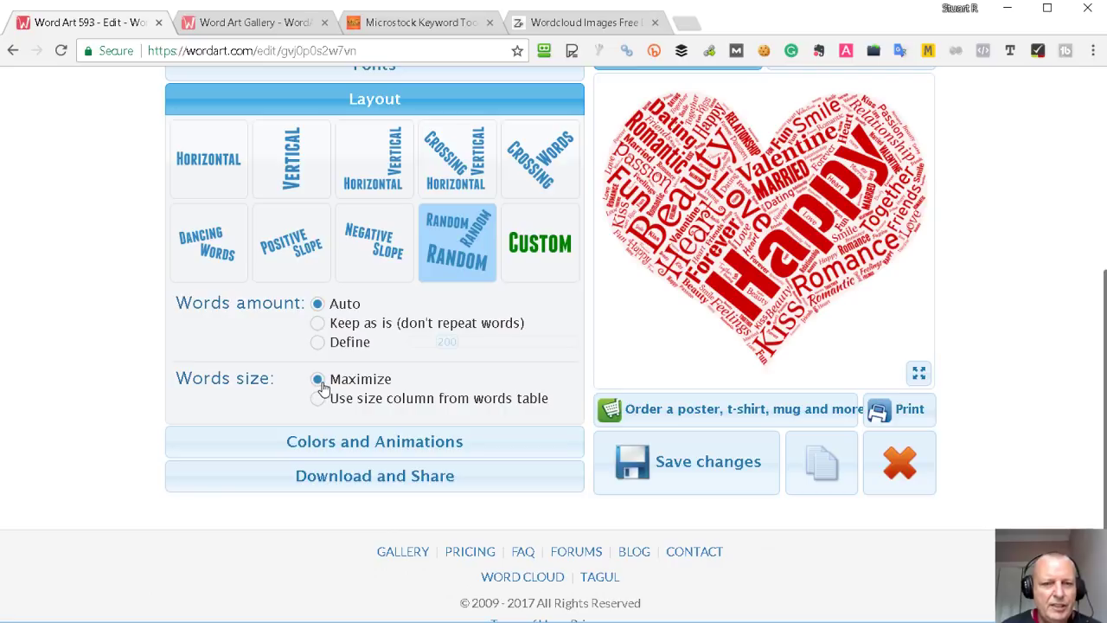
{"action": "left_click", "coordinate": [318, 399]}
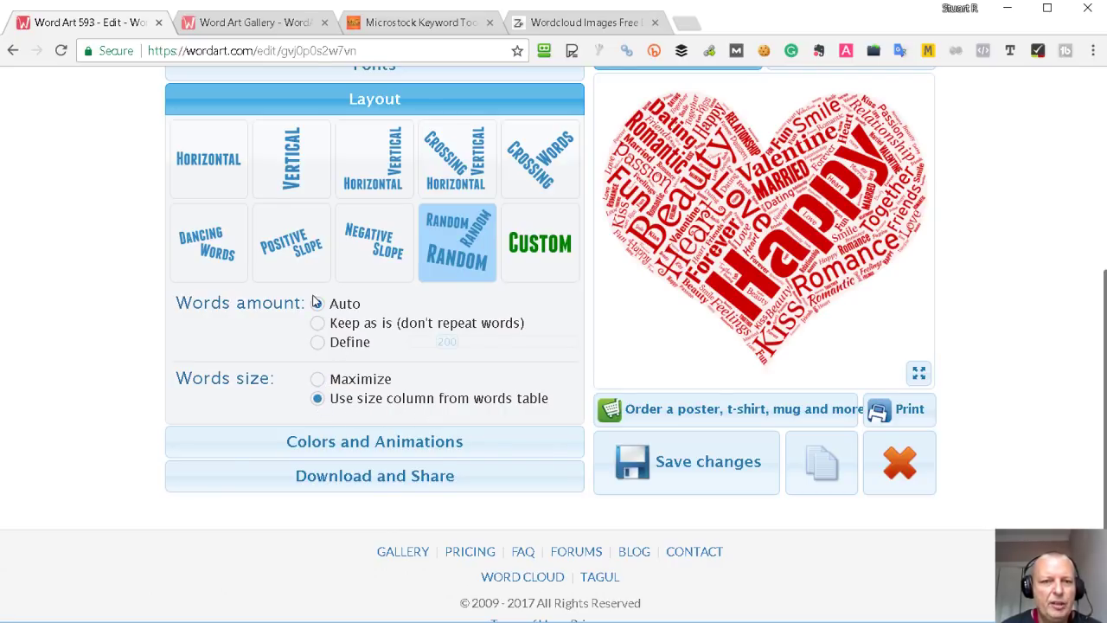
{"action": "scroll", "coordinate": [313, 299], "scroll_direction": "up", "scroll_amount": 1}
{"action": "scroll", "coordinate": [346, 286], "scroll_direction": "up", "scroll_amount": 2}
Step: Set Love's size to 10 in the Words table and redraw the cloud
{"action": "left_click", "coordinate": [349, 260]}
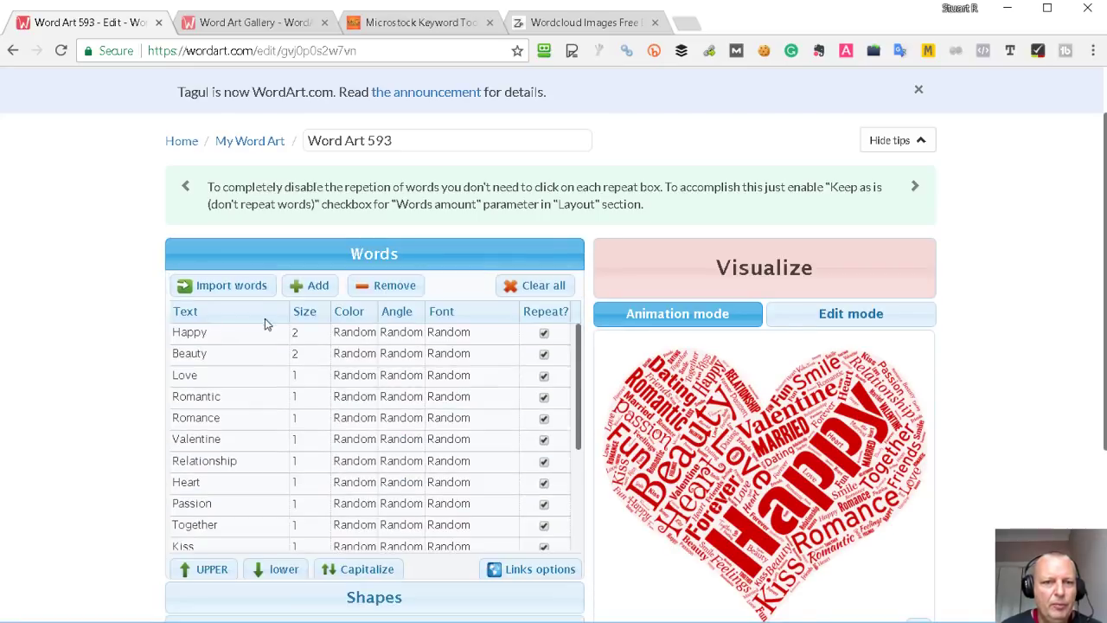
{"action": "left_click", "coordinate": [298, 326]}
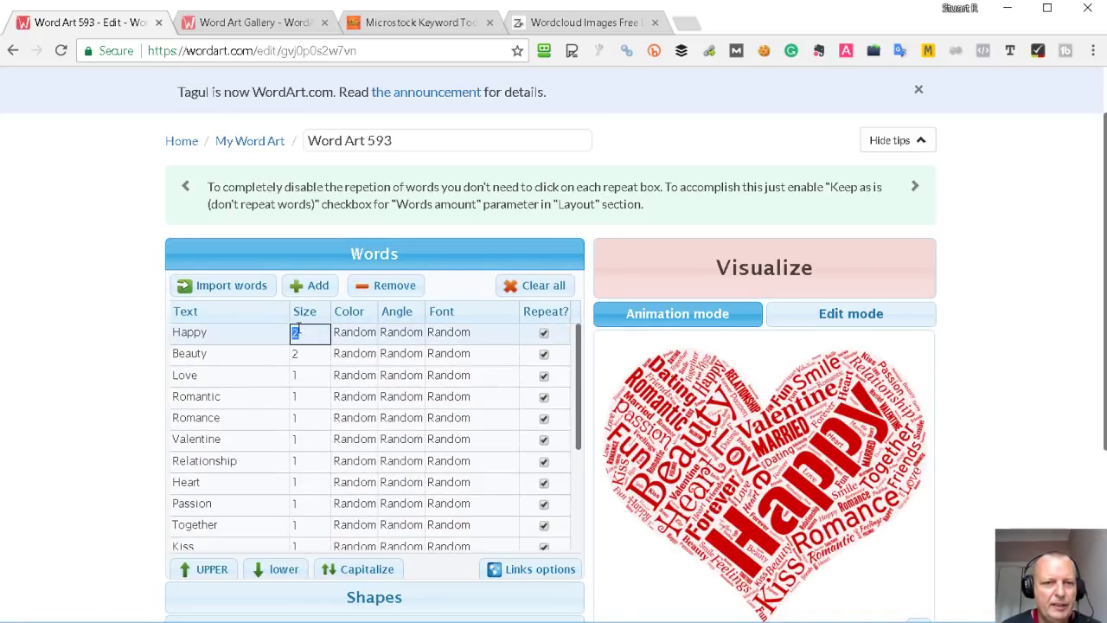
{"action": "left_click", "coordinate": [308, 379]}
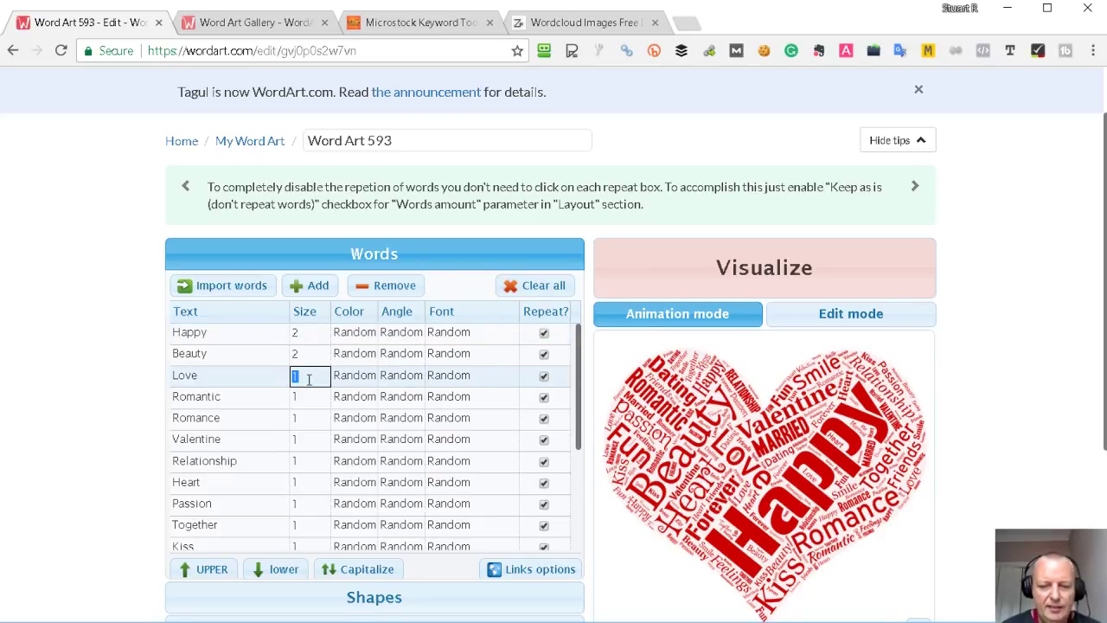
{"action": "type", "text": "10"}
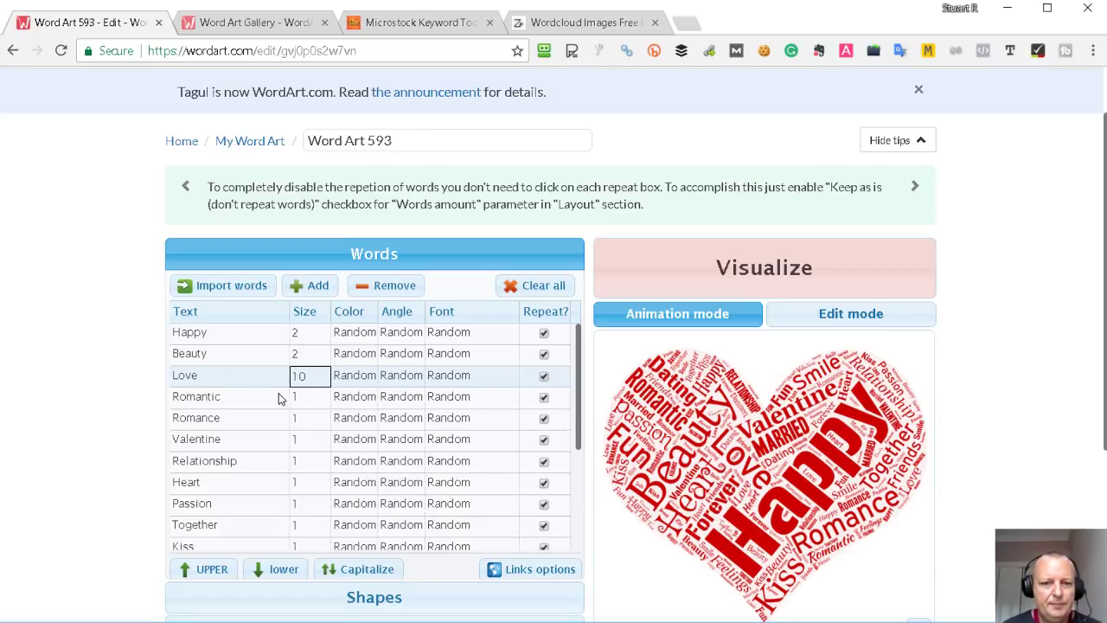
{"action": "scroll", "coordinate": [194, 440], "scroll_direction": "down", "scroll_amount": 2}
{"action": "left_click", "coordinate": [743, 268]}
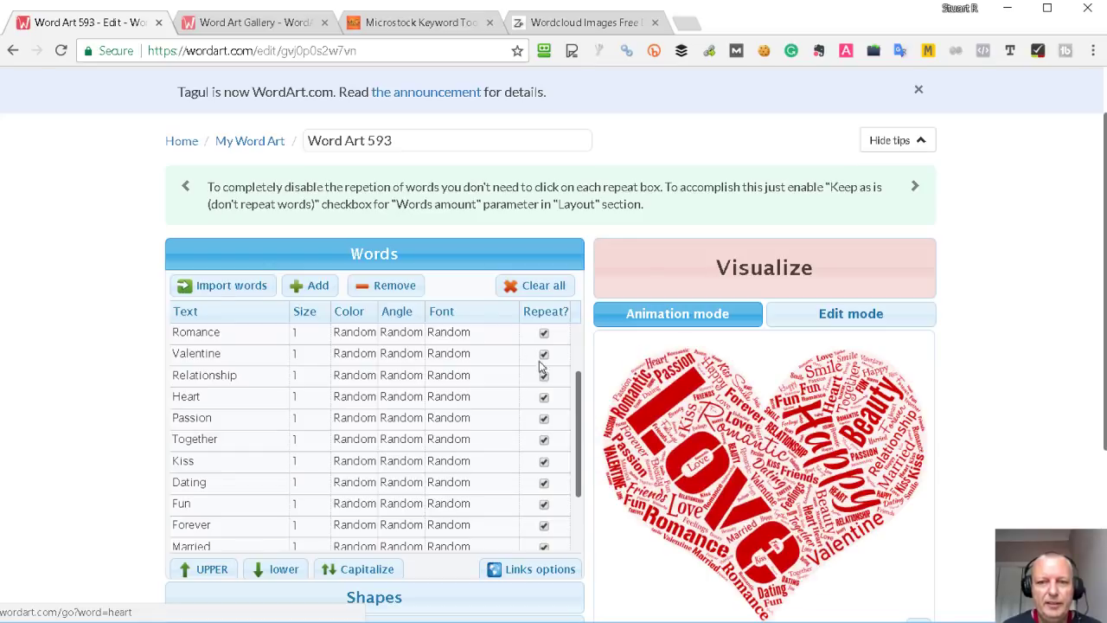
Step: Toggle the repeat setting for the word Love
{"action": "scroll", "coordinate": [329, 374], "scroll_direction": "down", "scroll_amount": 2}
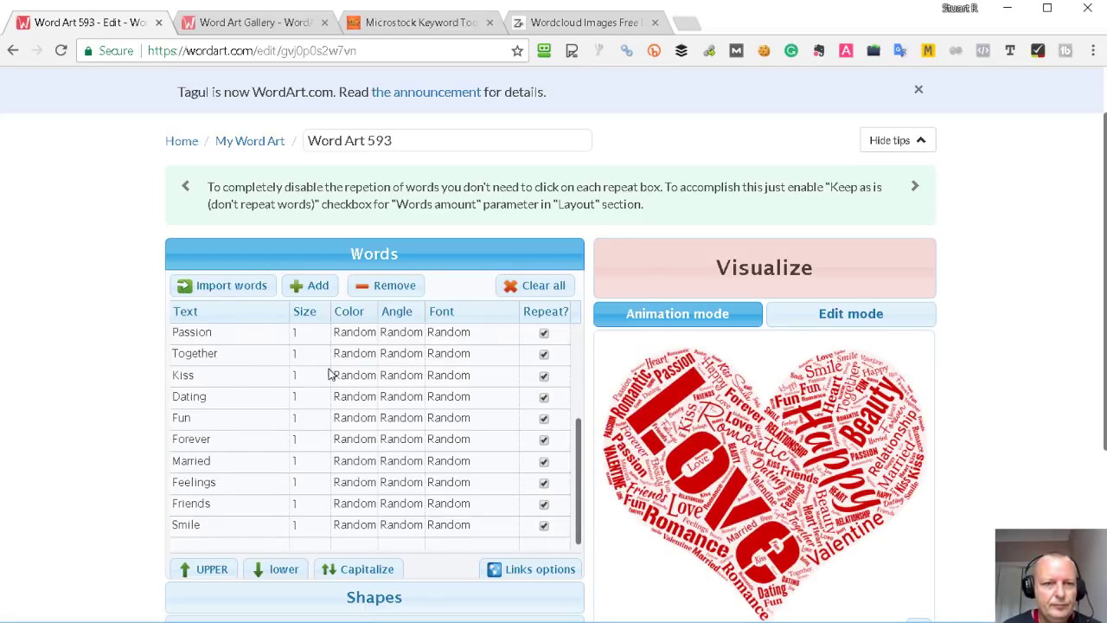
{"action": "scroll", "coordinate": [394, 419], "scroll_direction": "up", "scroll_amount": 4}
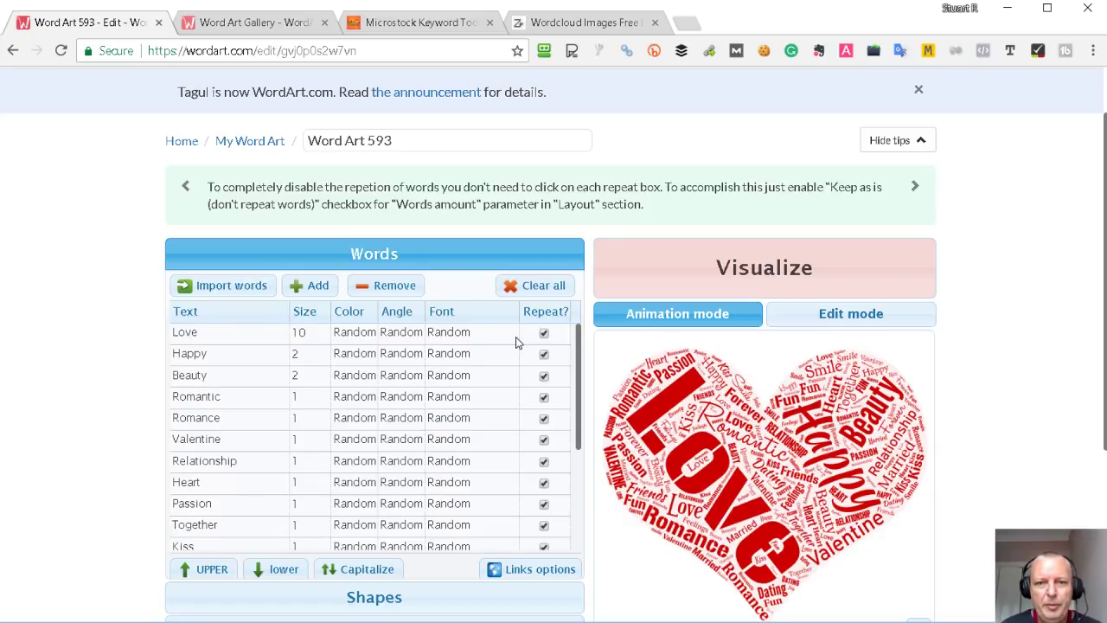
{"action": "left_click", "coordinate": [545, 336]}
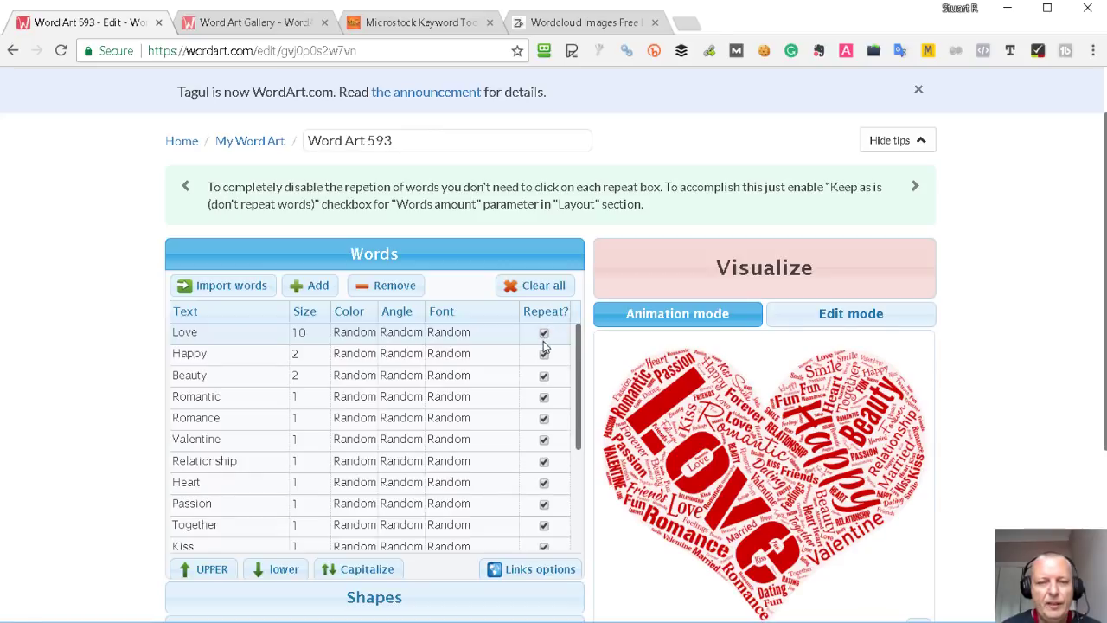
{"action": "scroll", "coordinate": [163, 394], "scroll_direction": "down", "scroll_amount": 2}
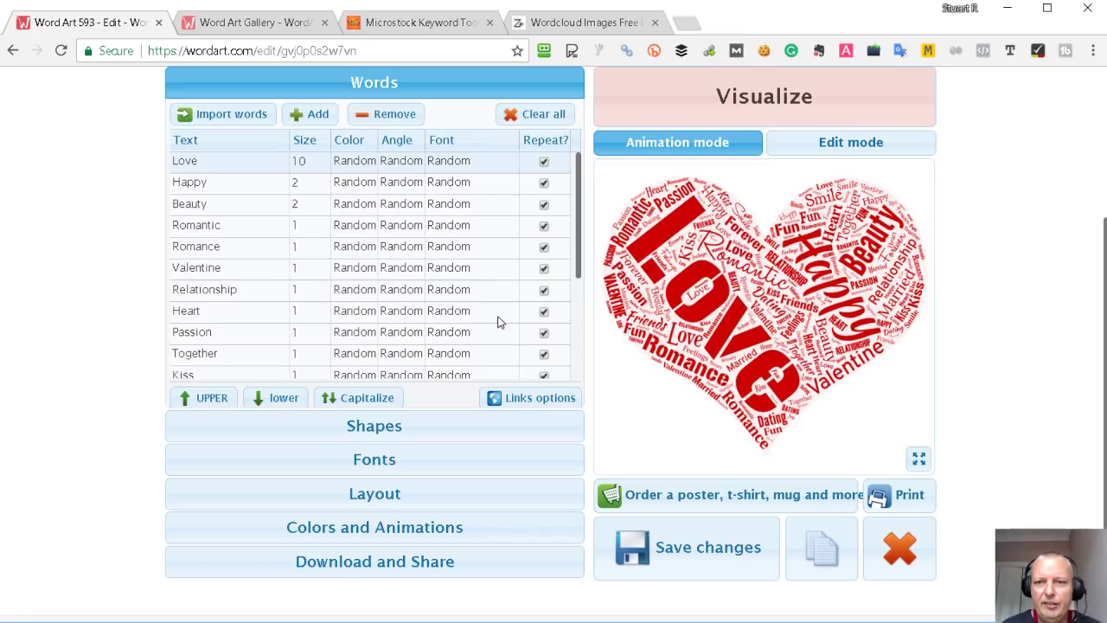
{"action": "scroll", "coordinate": [364, 250], "scroll_direction": "up", "scroll_amount": 1}
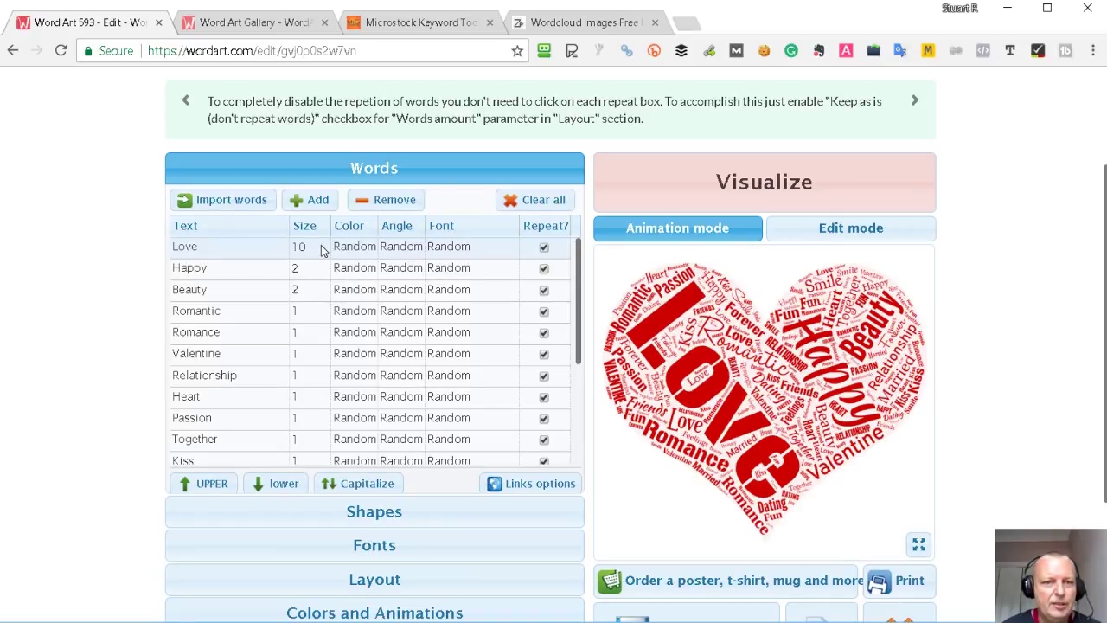
Step: Change Love's size to 2 and regenerate the heart cloud
{"action": "double_click", "coordinate": [317, 247]}
{"action": "type", "text": "2"}
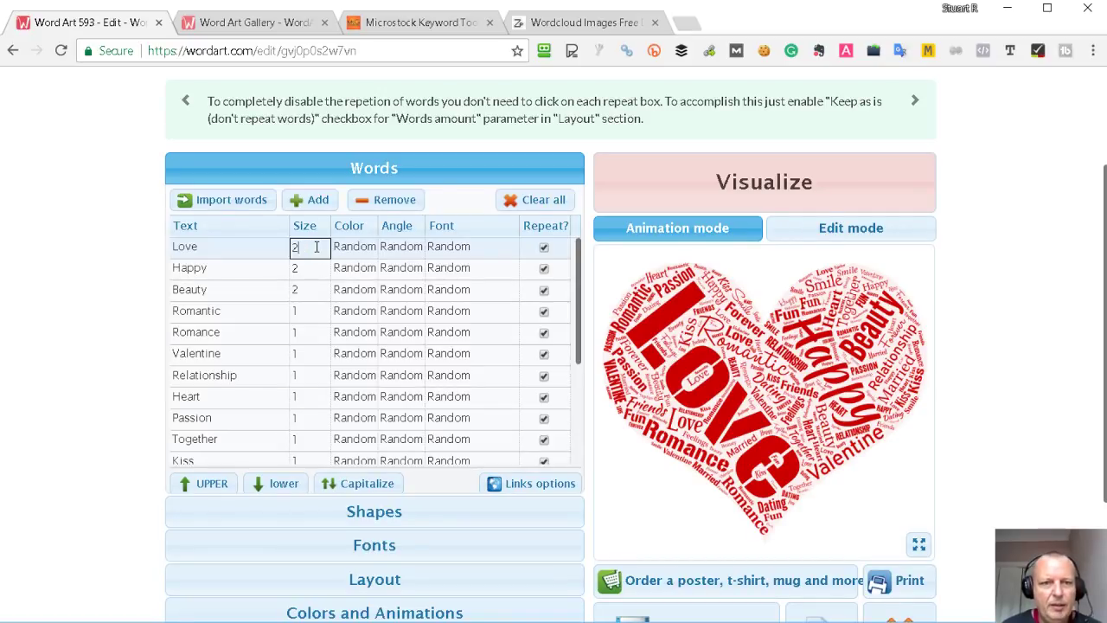
{"action": "double_click", "coordinate": [303, 270]}
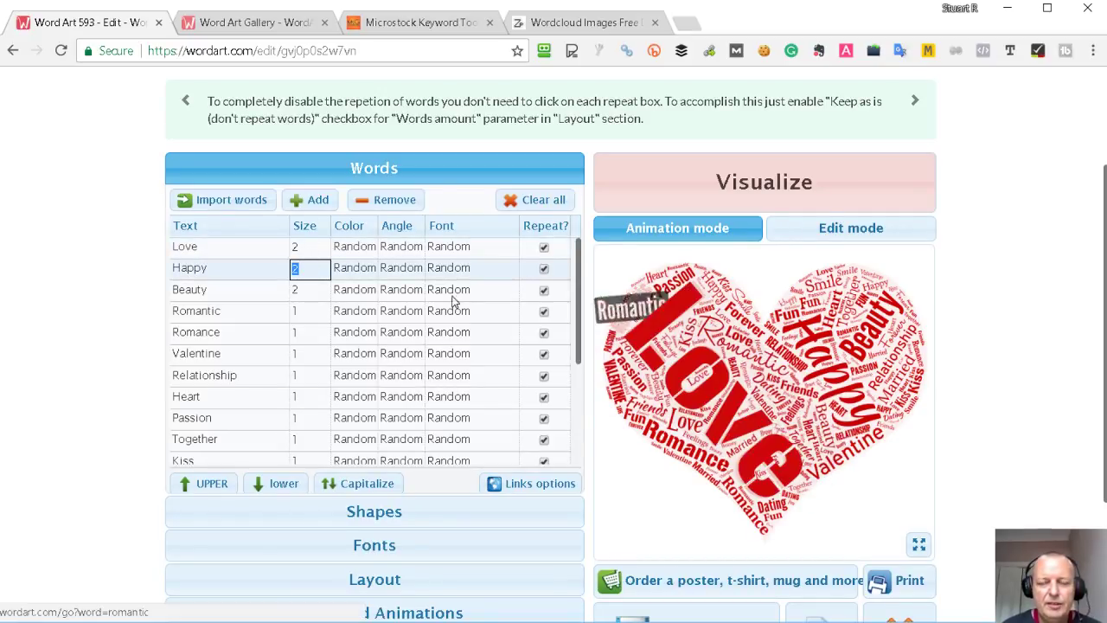
{"action": "left_click", "coordinate": [710, 182]}
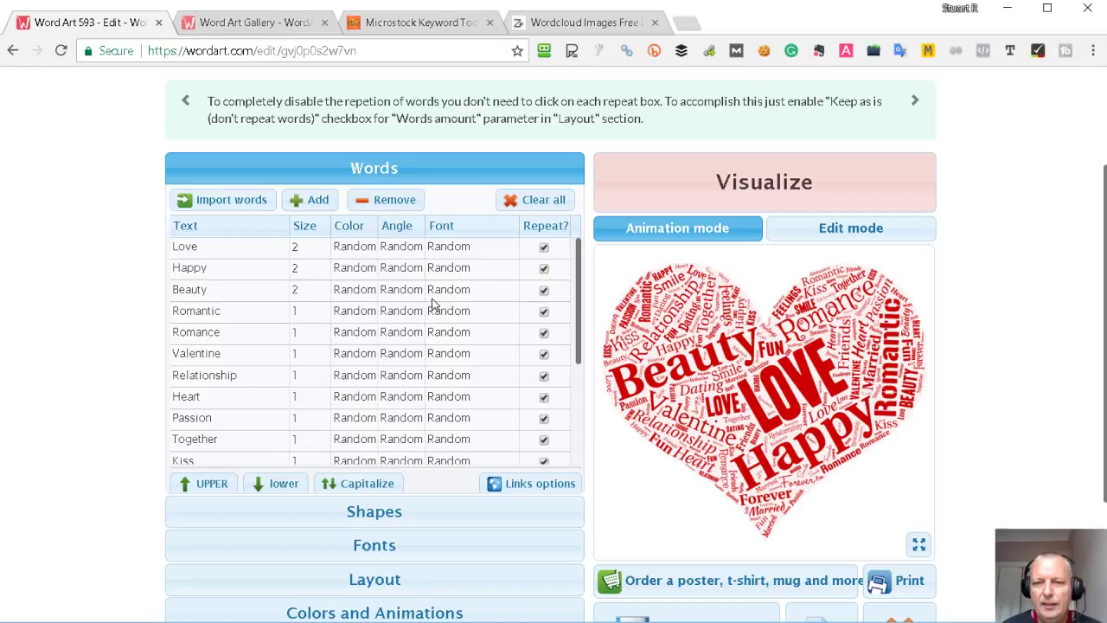
{"action": "scroll", "coordinate": [473, 333], "scroll_direction": "down", "scroll_amount": 1}
{"action": "scroll", "coordinate": [164, 424], "scroll_direction": "down", "scroll_amount": 2}
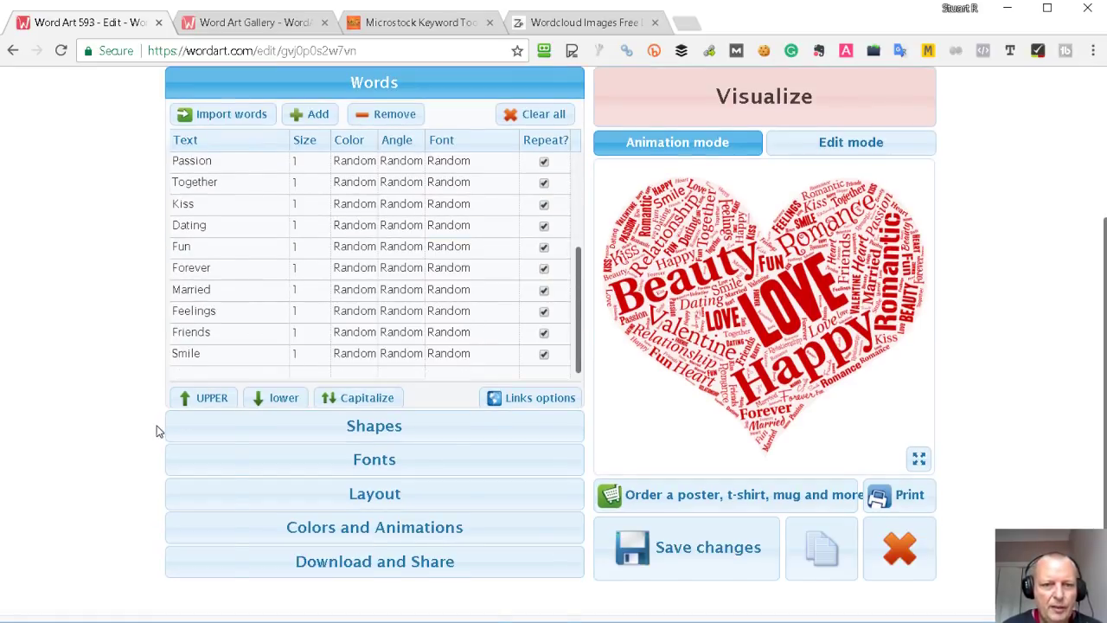
{"action": "scroll", "coordinate": [156, 427], "scroll_direction": "down", "scroll_amount": 1}
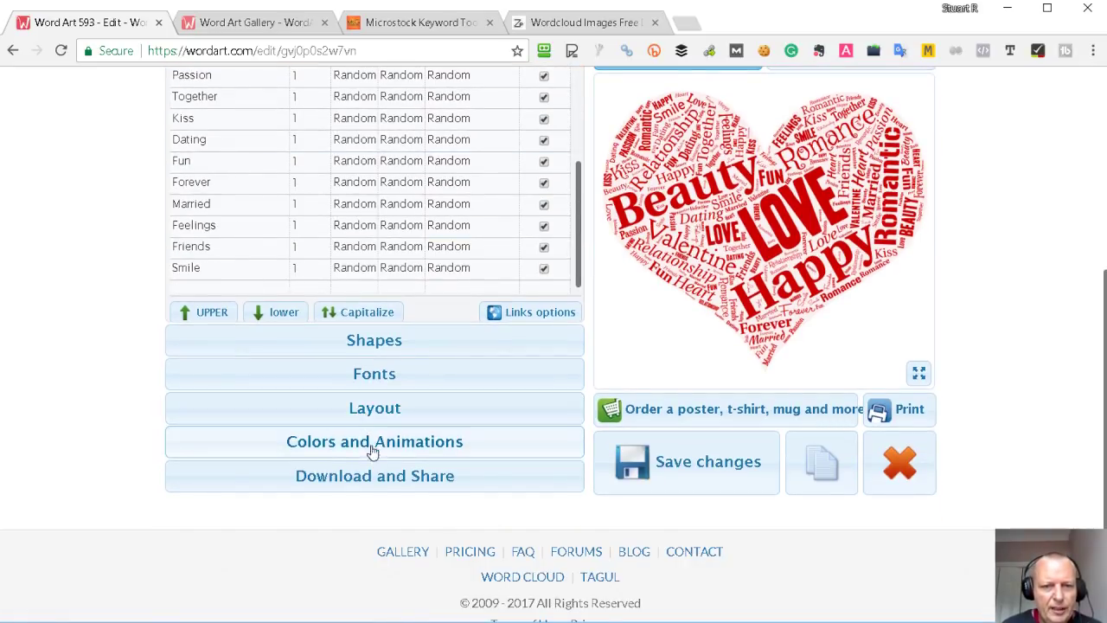
Step: Set Words amount to Define, lower the count, and redraw the cloud
{"action": "left_click", "coordinate": [382, 418]}
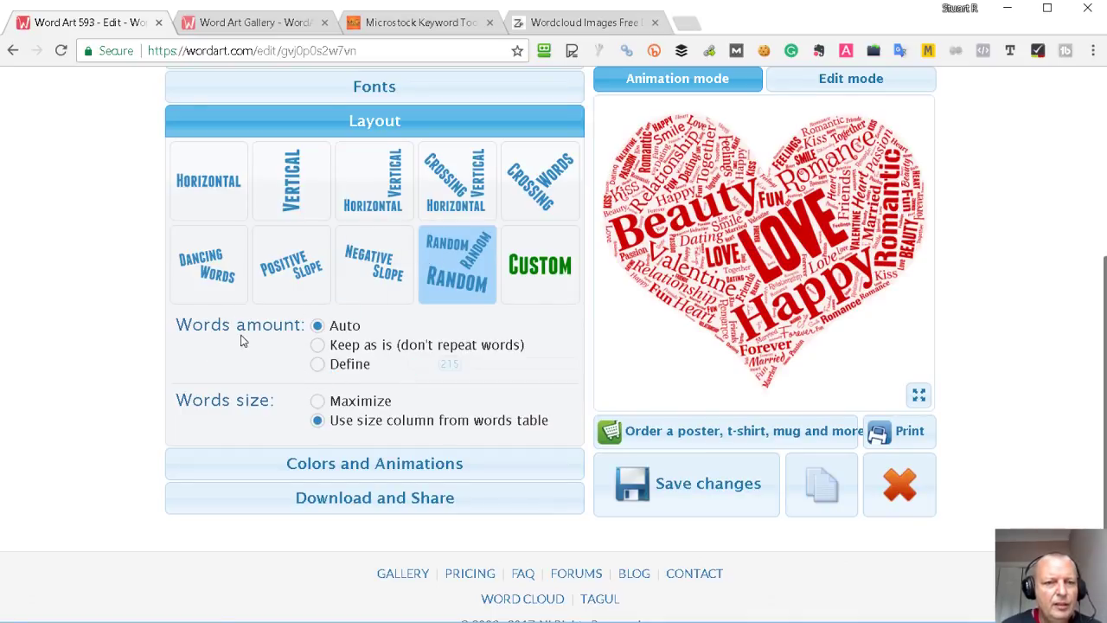
{"action": "left_click", "coordinate": [318, 368]}
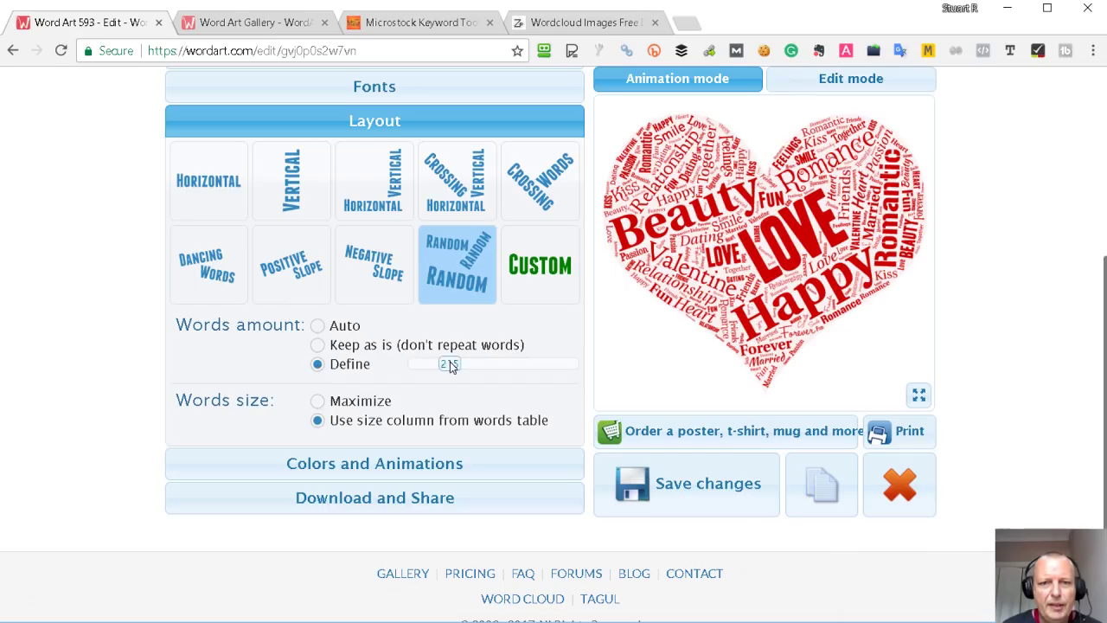
{"action": "left_click_drag", "start_coordinate": [449, 366], "coordinate": [421, 368]}
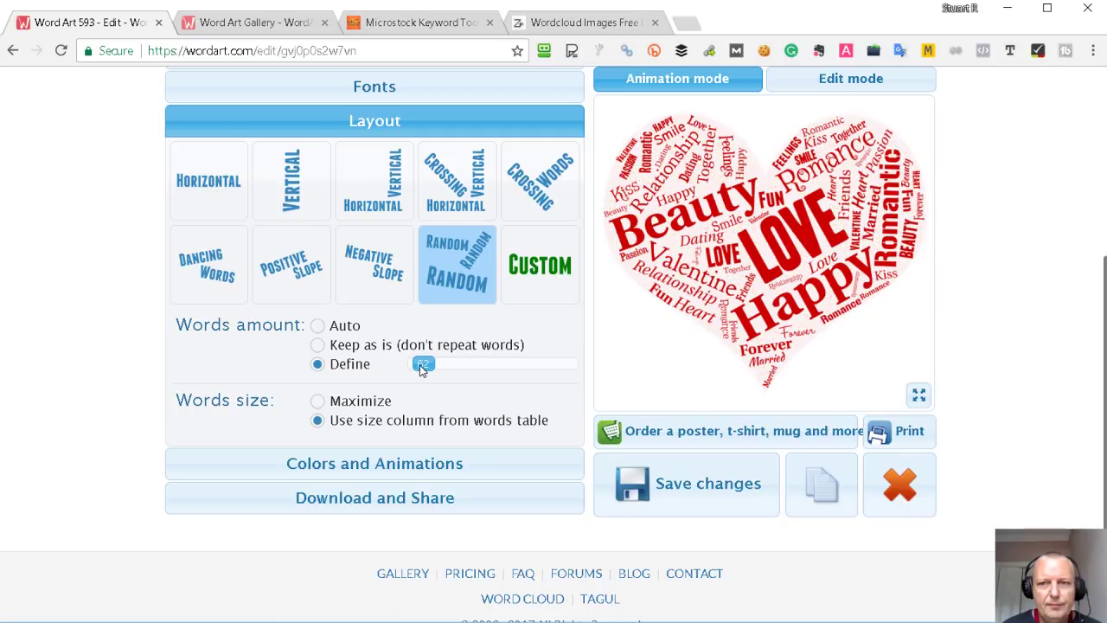
{"action": "scroll", "coordinate": [692, 173], "scroll_direction": "up", "scroll_amount": 1}
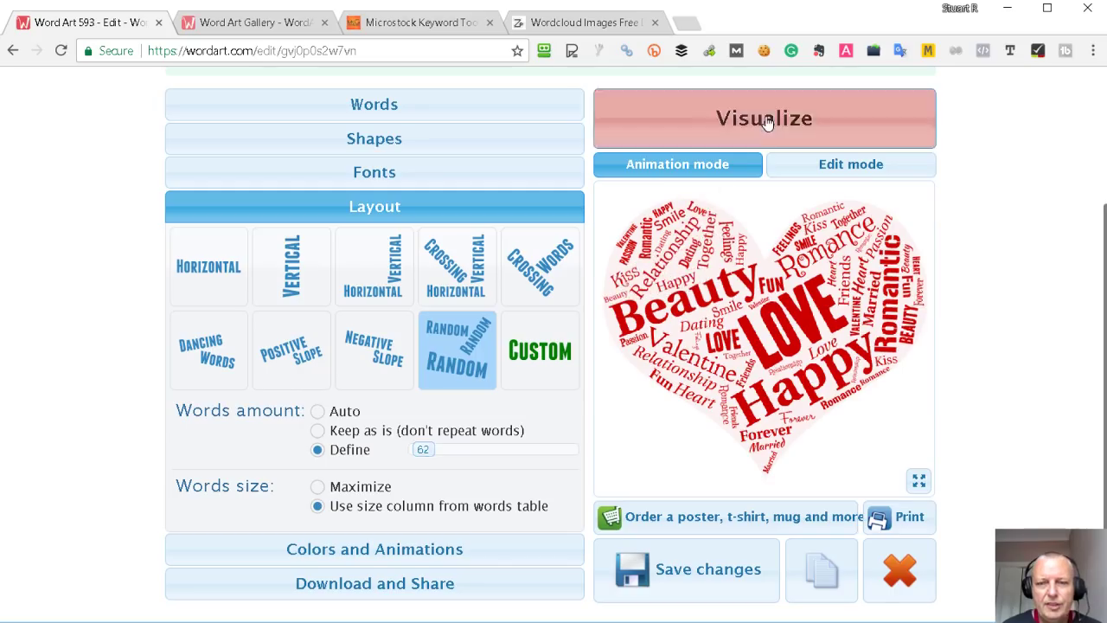
{"action": "left_click", "coordinate": [767, 119]}
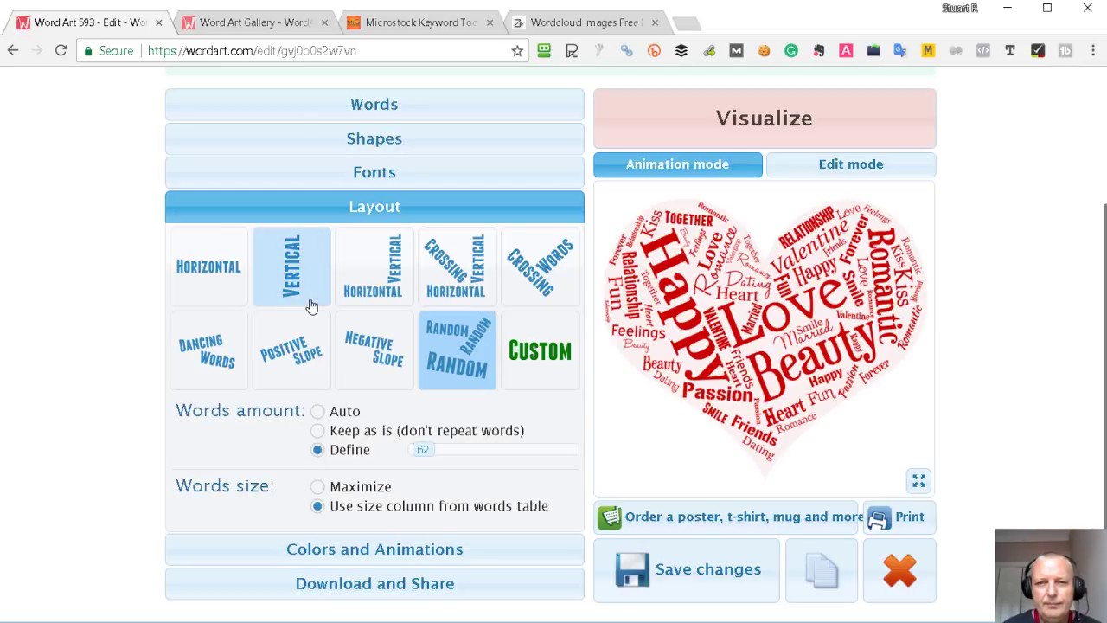
Step: Raise the words amount to 250 and redraw the cloud
{"action": "scroll", "coordinate": [455, 404], "scroll_direction": "down", "scroll_amount": 1}
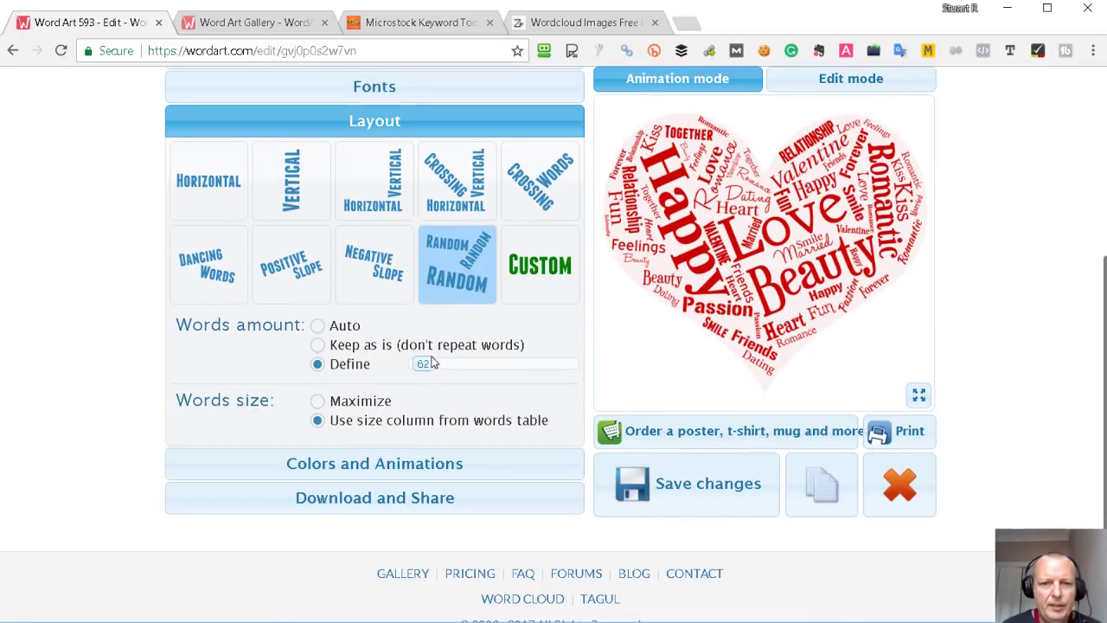
{"action": "left_click_drag", "start_coordinate": [432, 364], "coordinate": [444, 368]}
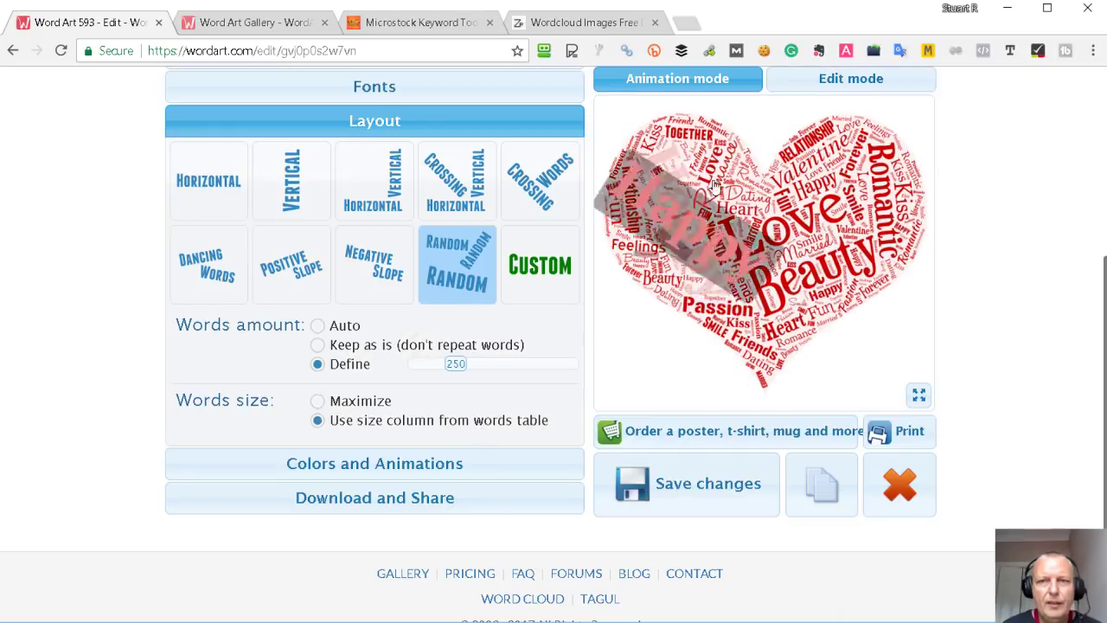
{"action": "scroll", "coordinate": [714, 185], "scroll_direction": "up", "scroll_amount": 1}
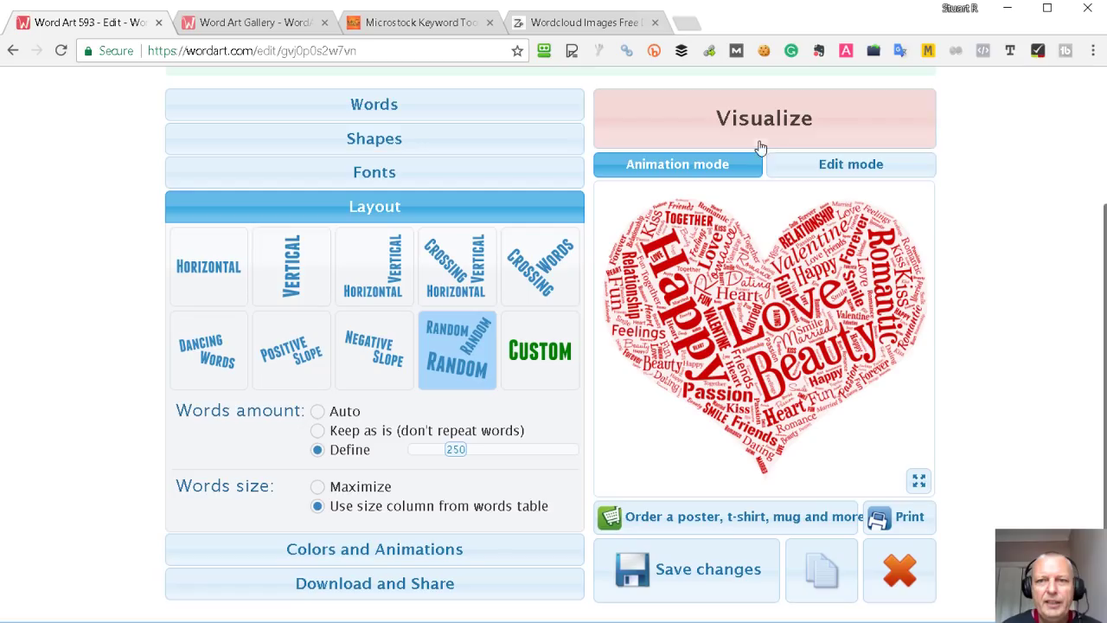
{"action": "left_click", "coordinate": [720, 119]}
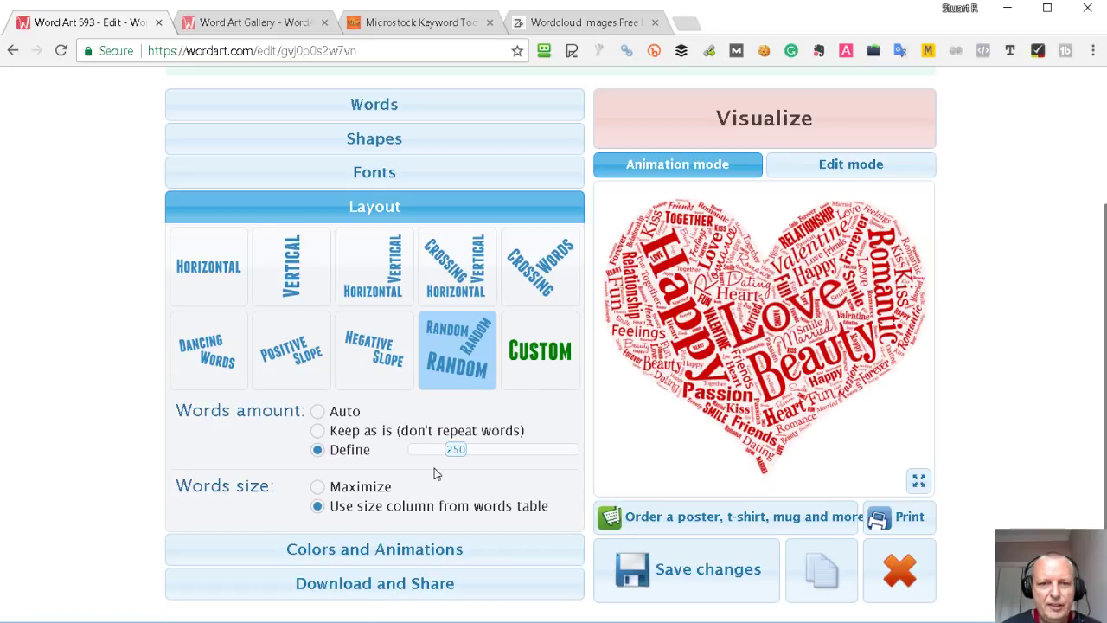
Step: Adjust the words amount down to 85, then settle on 125
{"action": "left_click_drag", "start_coordinate": [451, 457], "coordinate": [426, 458]}
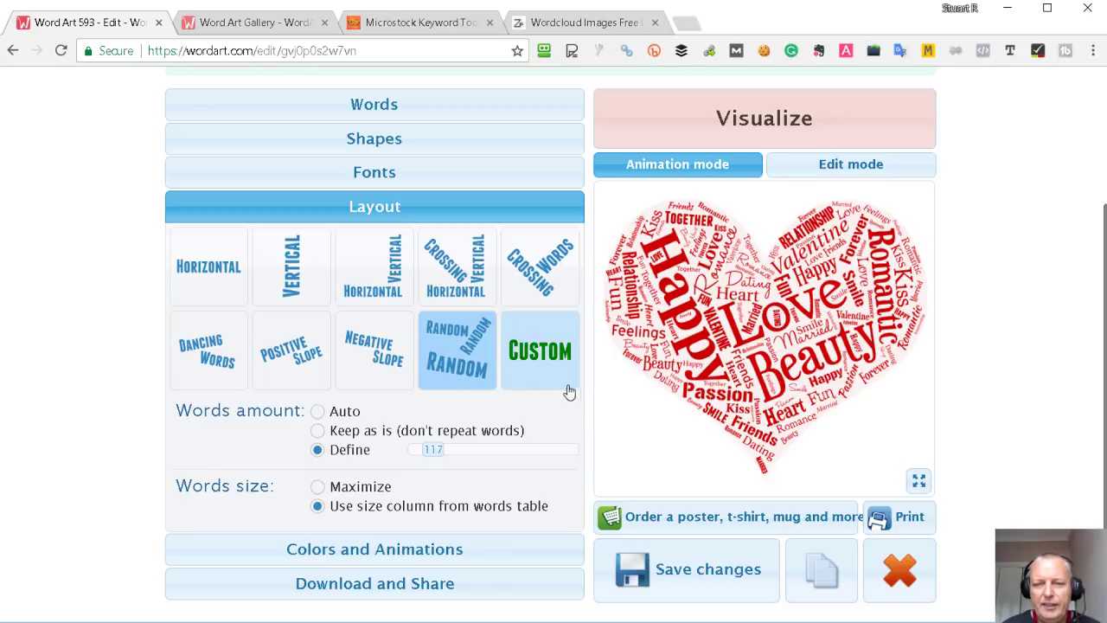
{"action": "left_click_drag", "start_coordinate": [433, 449], "coordinate": [424, 455]}
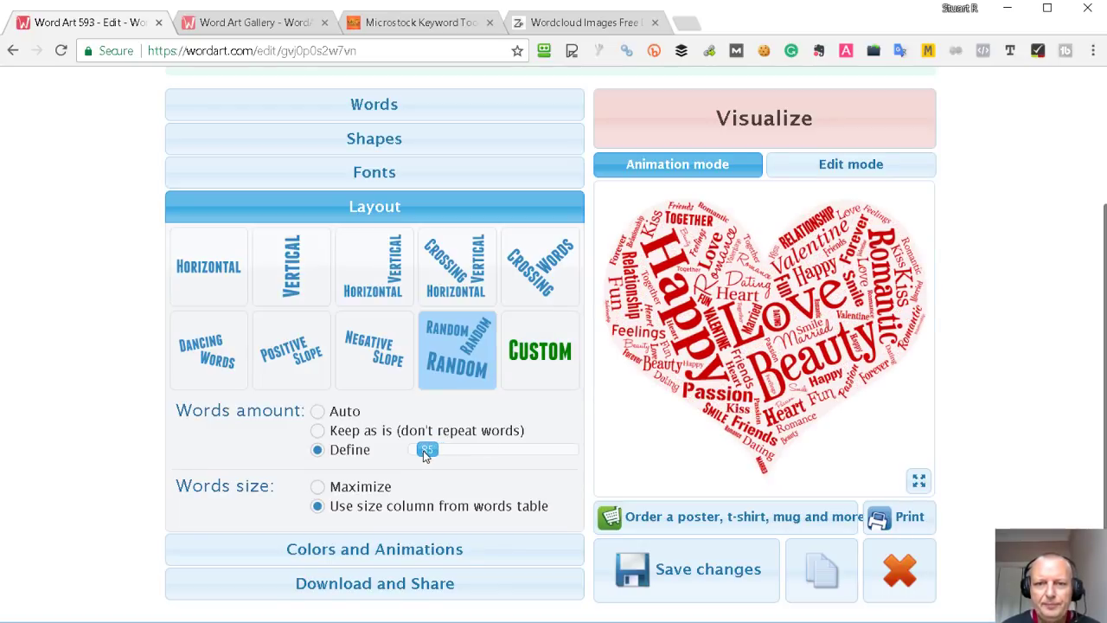
{"action": "left_click_drag", "start_coordinate": [423, 456], "coordinate": [416, 457]}
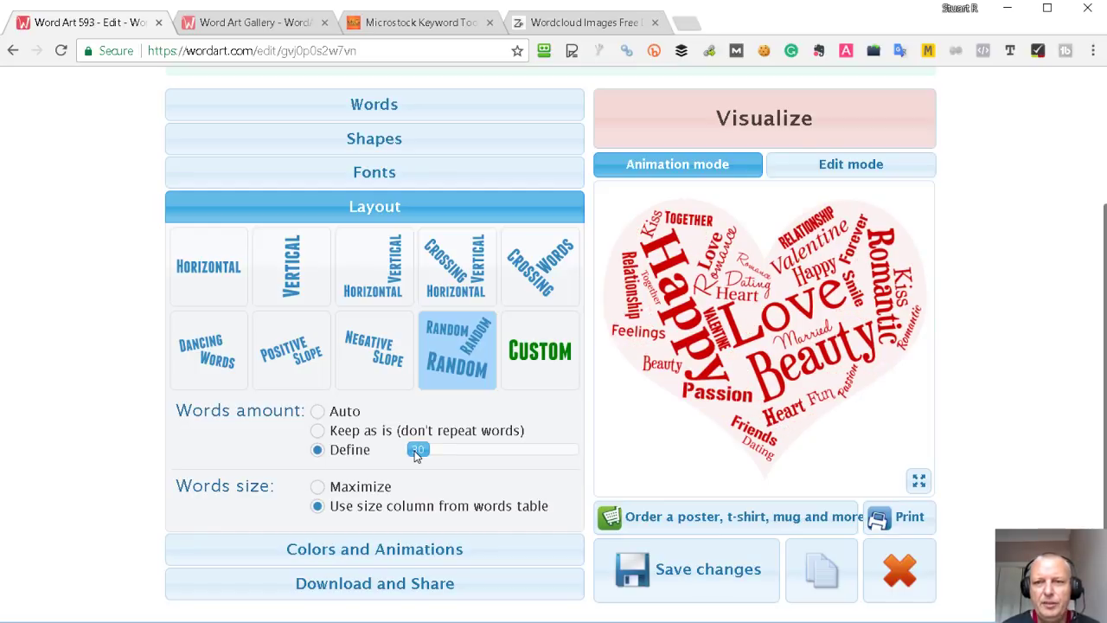
{"action": "left_click_drag", "start_coordinate": [416, 455], "coordinate": [432, 456]}
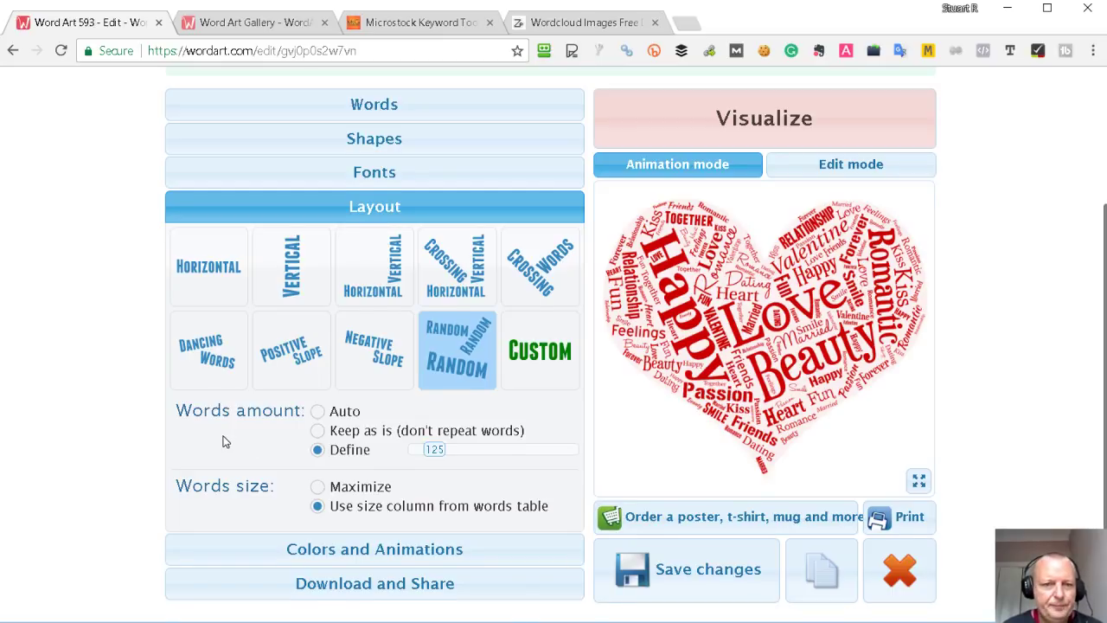
Step: Turn off using the shape's own colours for the words
{"action": "scroll", "coordinate": [222, 441], "scroll_direction": "down", "scroll_amount": 1}
{"action": "scroll", "coordinate": [385, 415], "scroll_direction": "down", "scroll_amount": 1}
{"action": "left_click", "coordinate": [345, 413]}
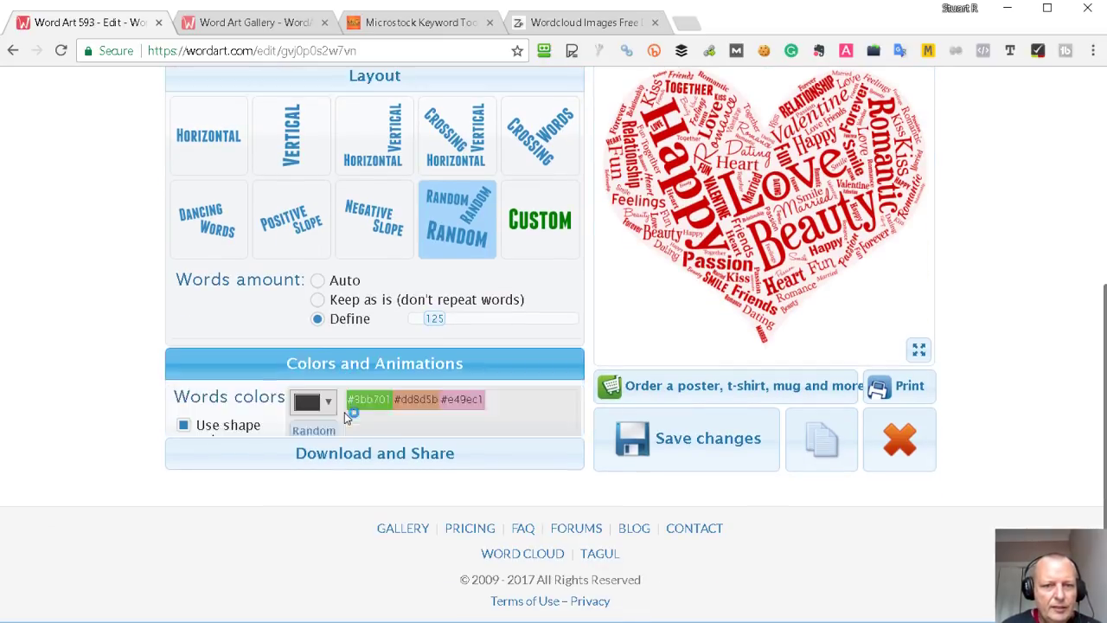
{"action": "scroll", "coordinate": [208, 289], "scroll_direction": "up", "scroll_amount": 2}
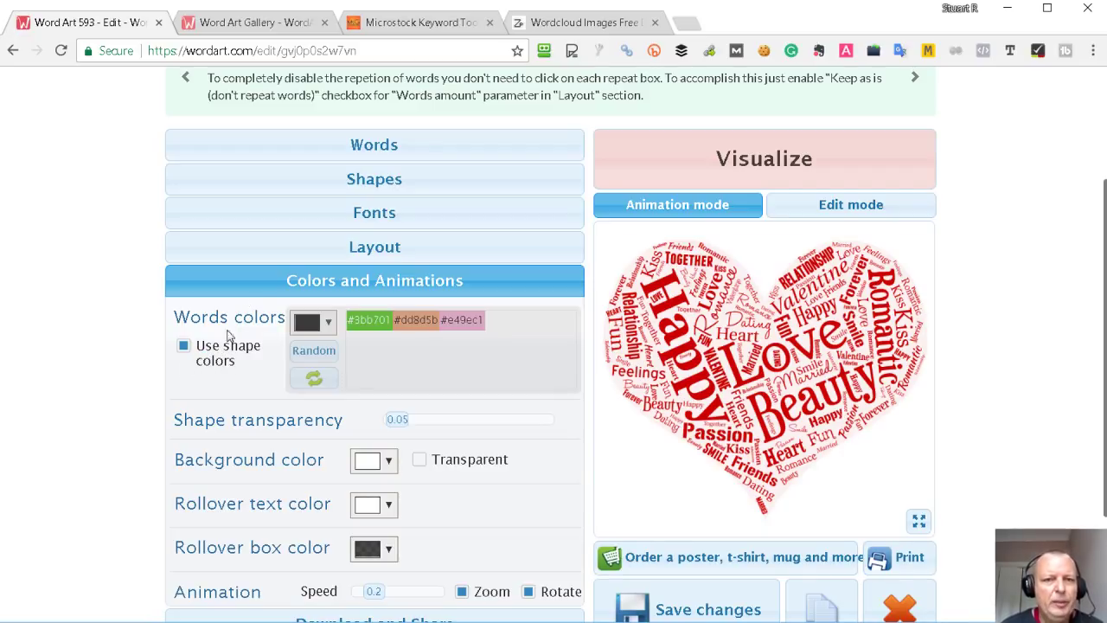
{"action": "left_click", "coordinate": [386, 183]}
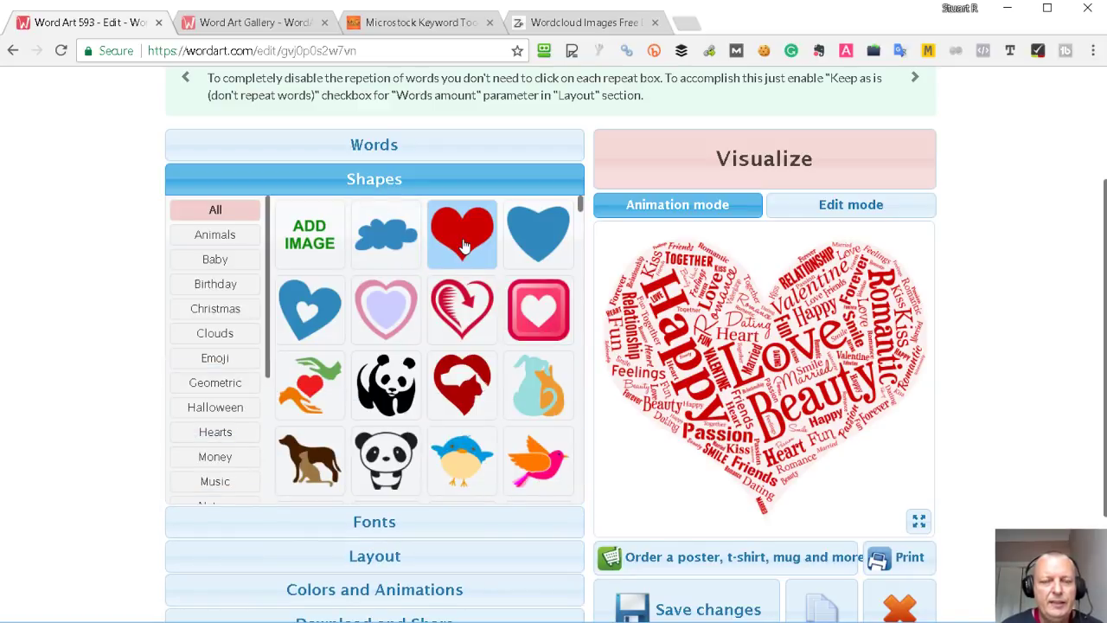
{"action": "left_click", "coordinate": [349, 583]}
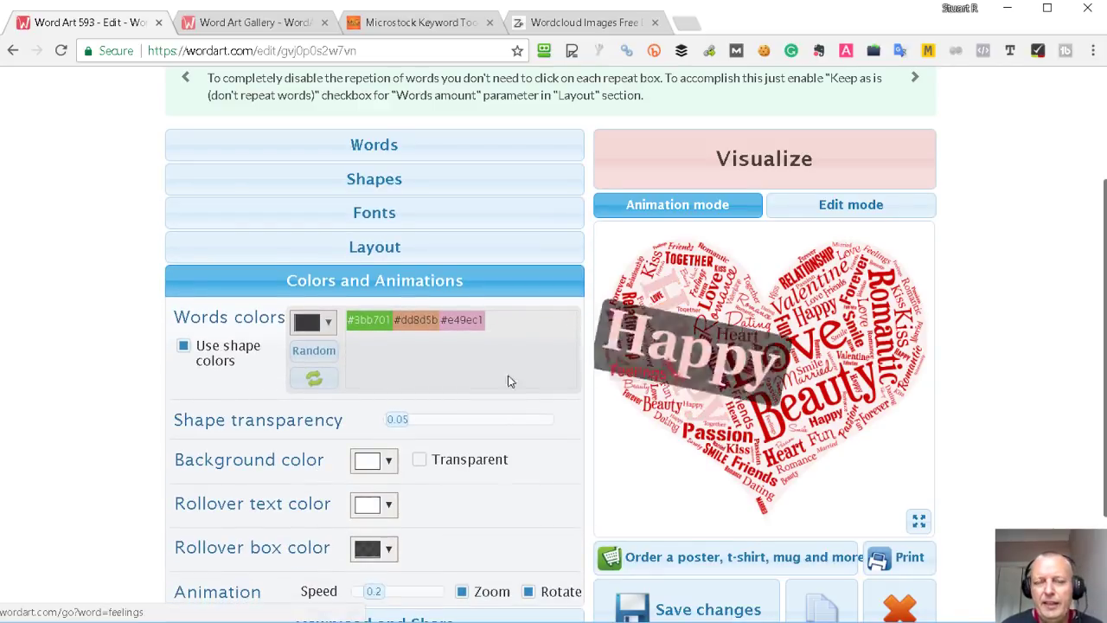
{"action": "left_click", "coordinate": [183, 348]}
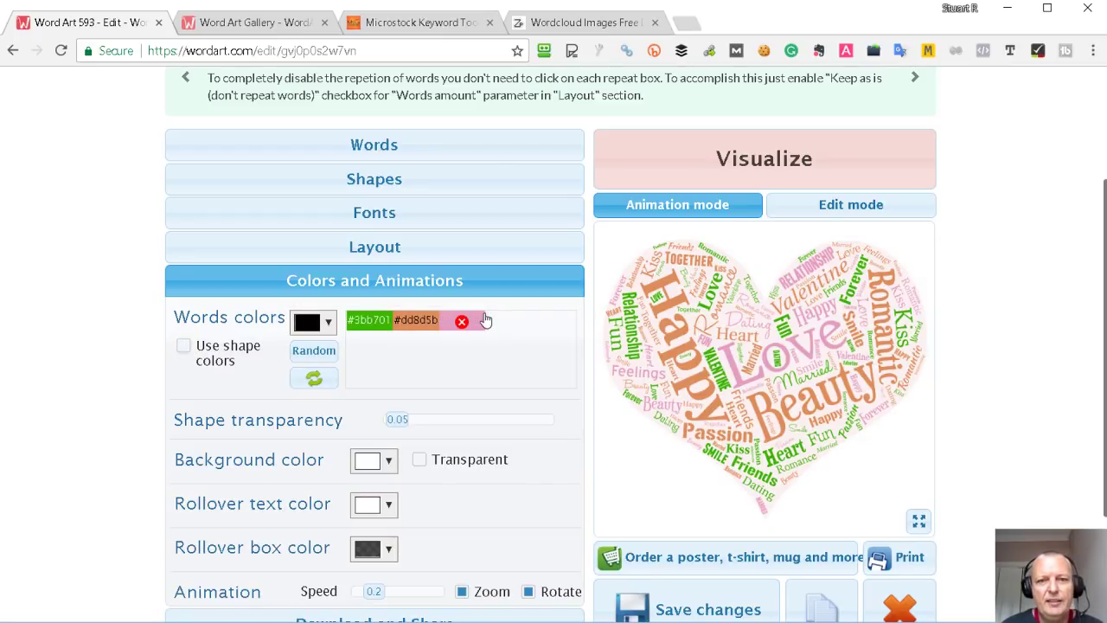
{"action": "mouse_move", "coordinate": [415, 320]}
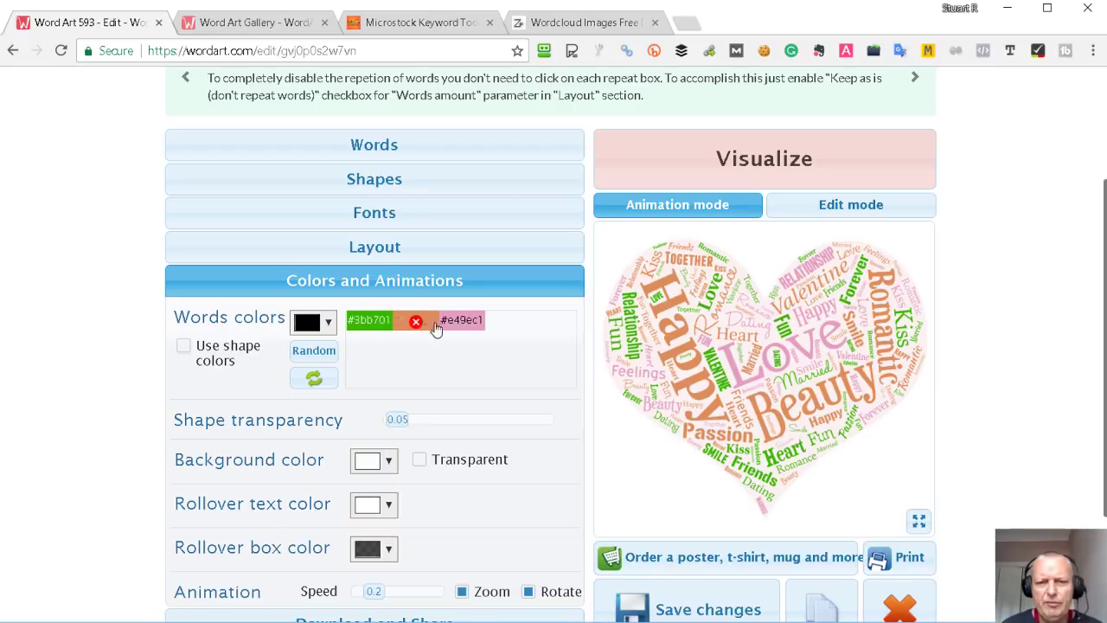
Step: Add several random colours to the word palette
{"action": "left_click", "coordinate": [308, 353]}
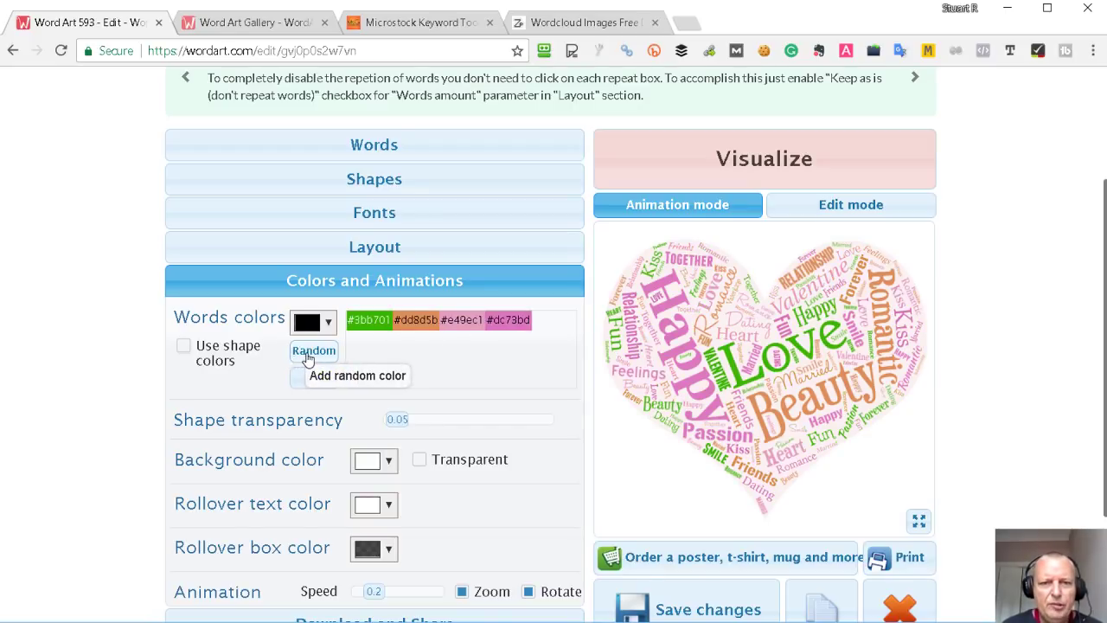
{"action": "double_click", "coordinate": [308, 355]}
{"action": "double_click", "coordinate": [308, 353]}
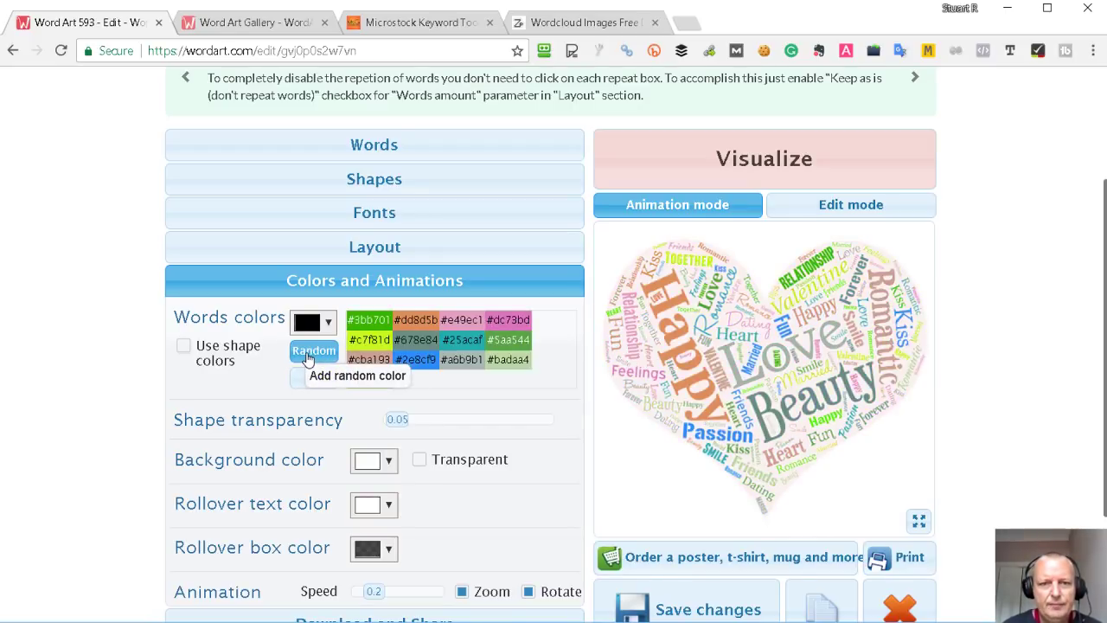
{"action": "double_click", "coordinate": [308, 353]}
{"action": "left_click", "coordinate": [308, 355]}
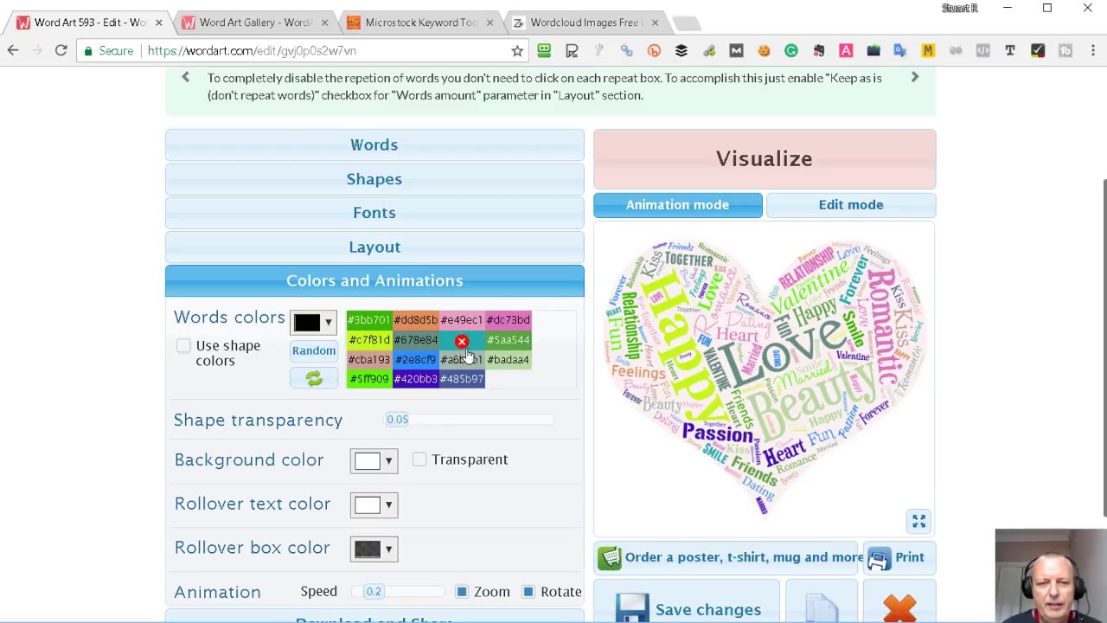
{"action": "mouse_move", "coordinate": [370, 339]}
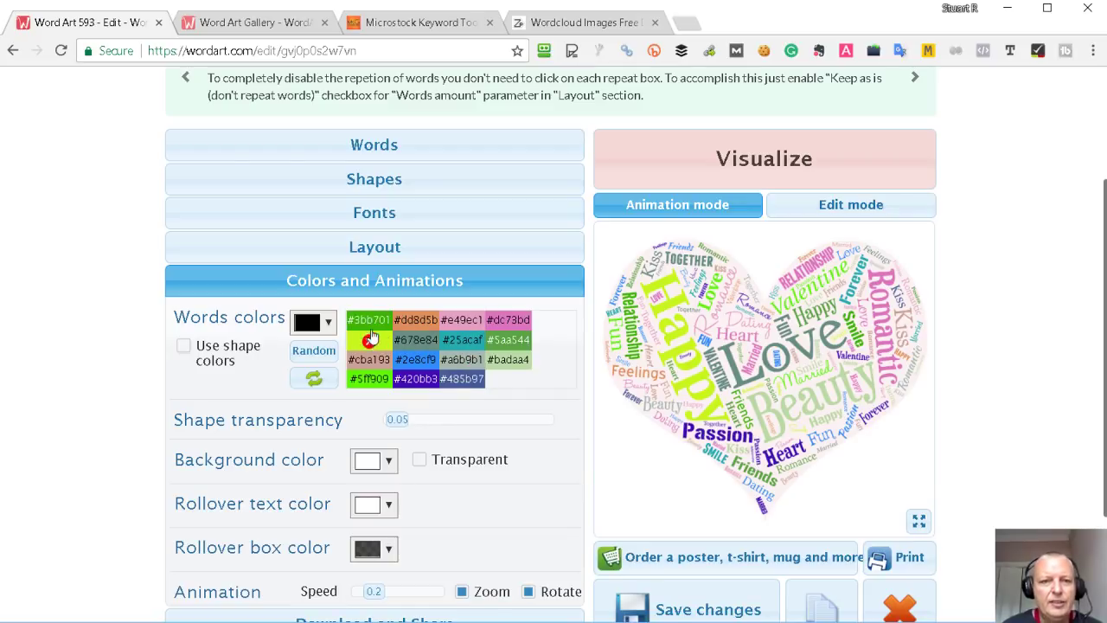
Step: Remove the greens, including #3bb701 and #c7f81d, and clear all word colours
{"action": "left_click", "coordinate": [370, 320]}
{"action": "left_click", "coordinate": [465, 344]}
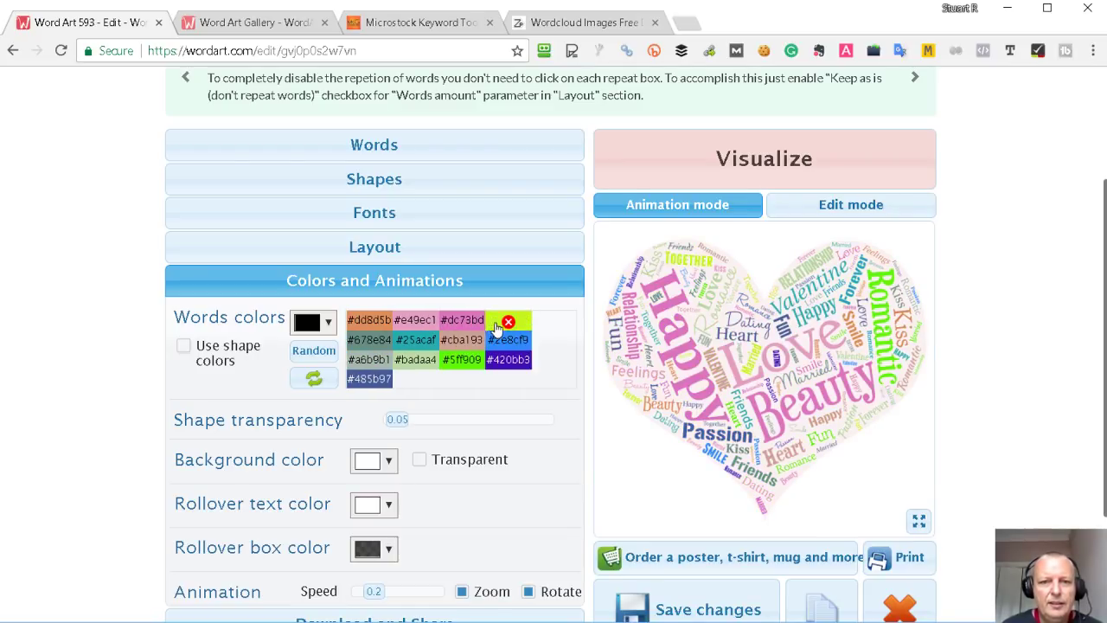
{"action": "left_click", "coordinate": [508, 322]}
{"action": "left_click", "coordinate": [417, 363]}
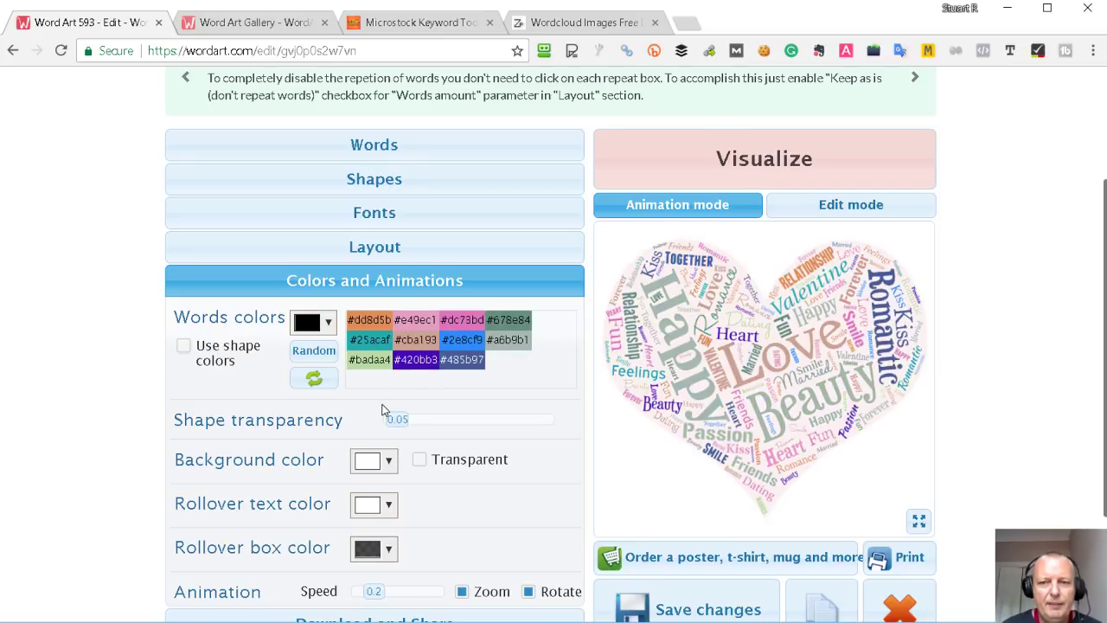
{"action": "left_click", "coordinate": [369, 324]}
{"action": "double_click", "coordinate": [370, 324]}
{"action": "left_click", "coordinate": [370, 324]}
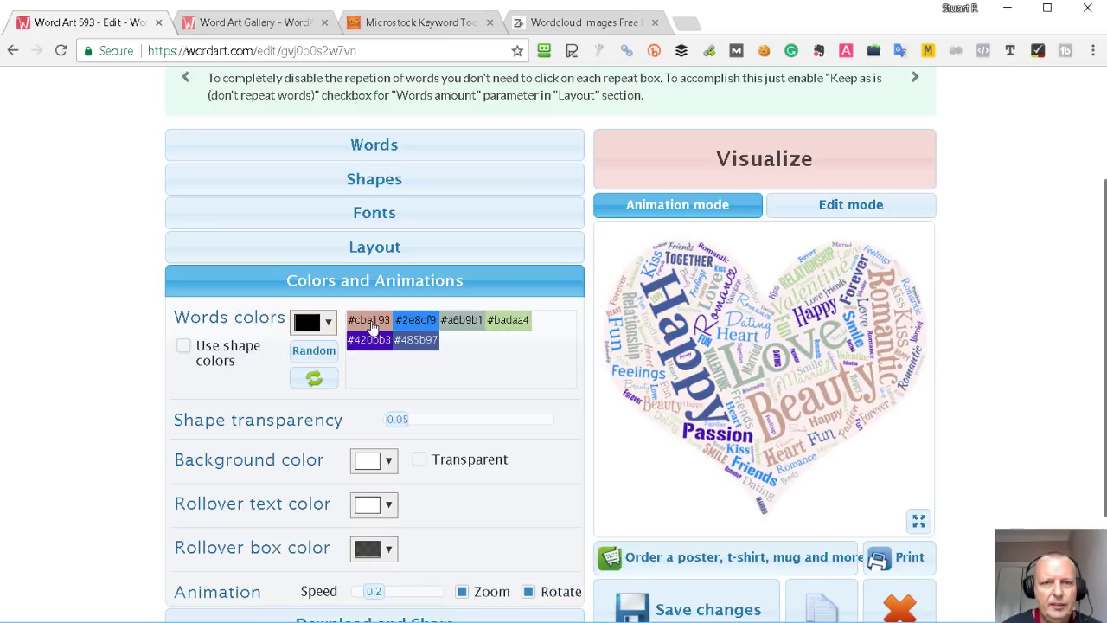
{"action": "double_click", "coordinate": [369, 324]}
{"action": "left_click", "coordinate": [370, 323]}
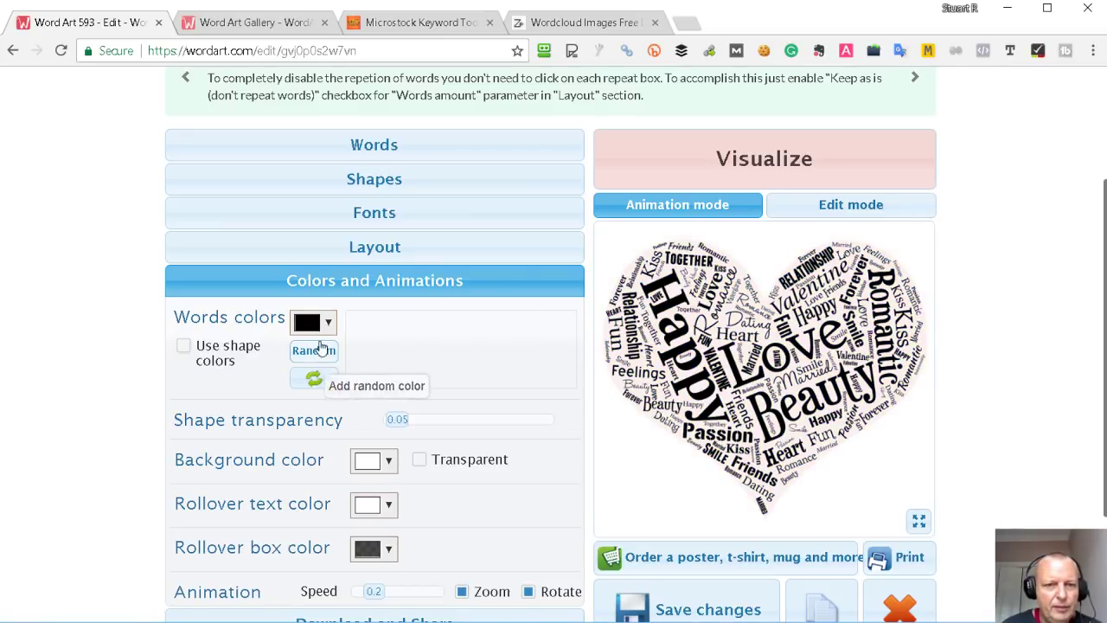
Step: Add red #ff0000 and dark red #b10000 to the word colours
{"action": "left_click", "coordinate": [312, 325]}
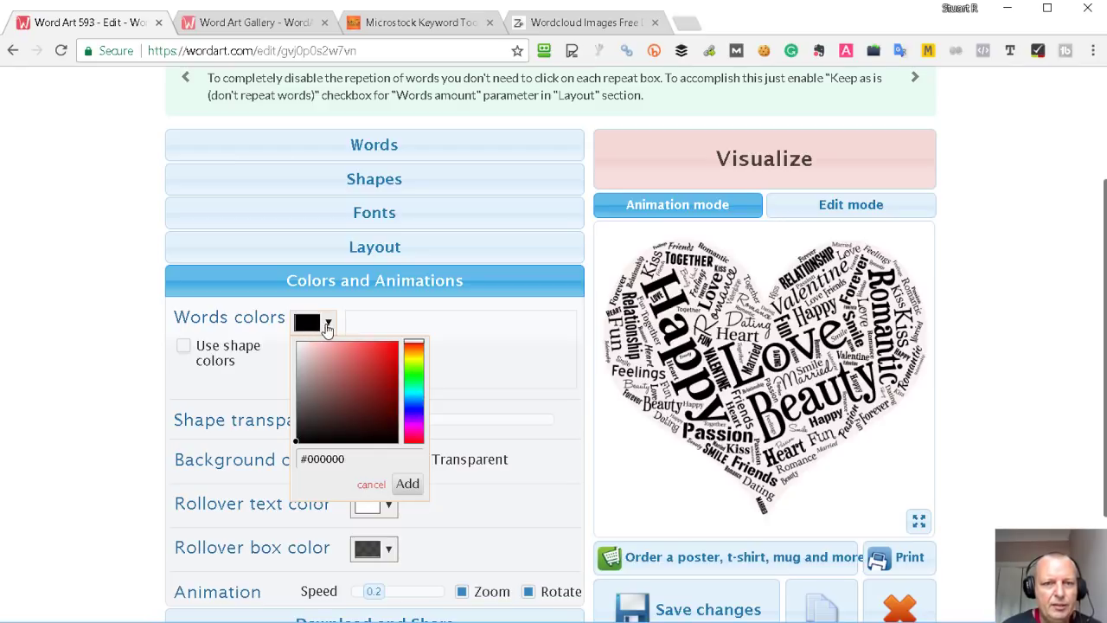
{"action": "left_click", "coordinate": [325, 327]}
{"action": "left_click", "coordinate": [320, 326]}
{"action": "left_click_drag", "start_coordinate": [388, 352], "coordinate": [408, 344]}
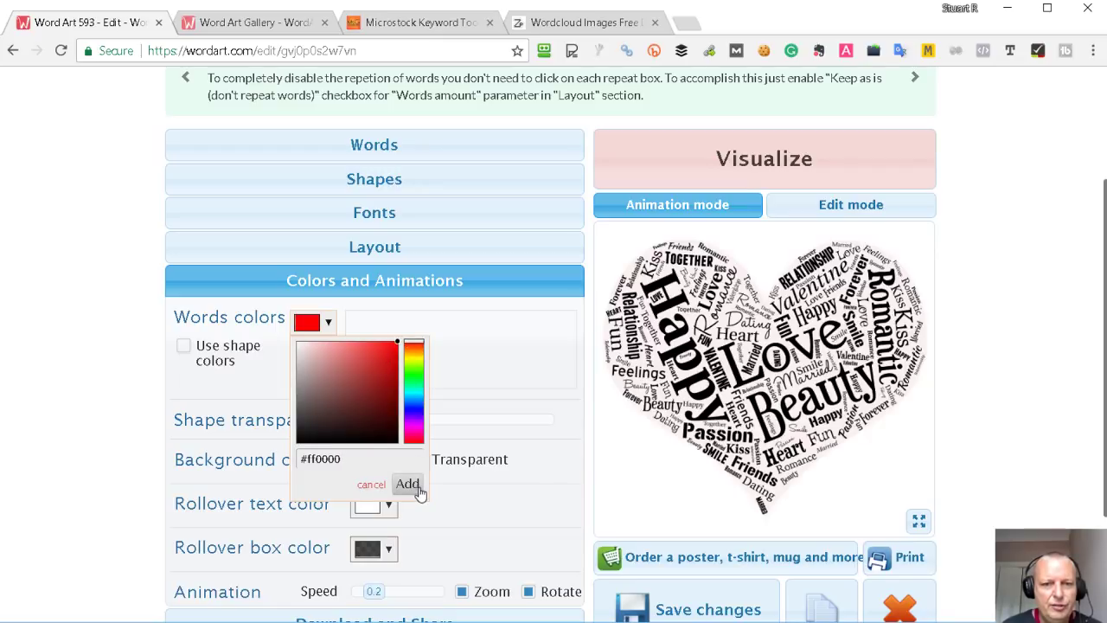
{"action": "left_click", "coordinate": [411, 485]}
{"action": "left_click", "coordinate": [335, 324]}
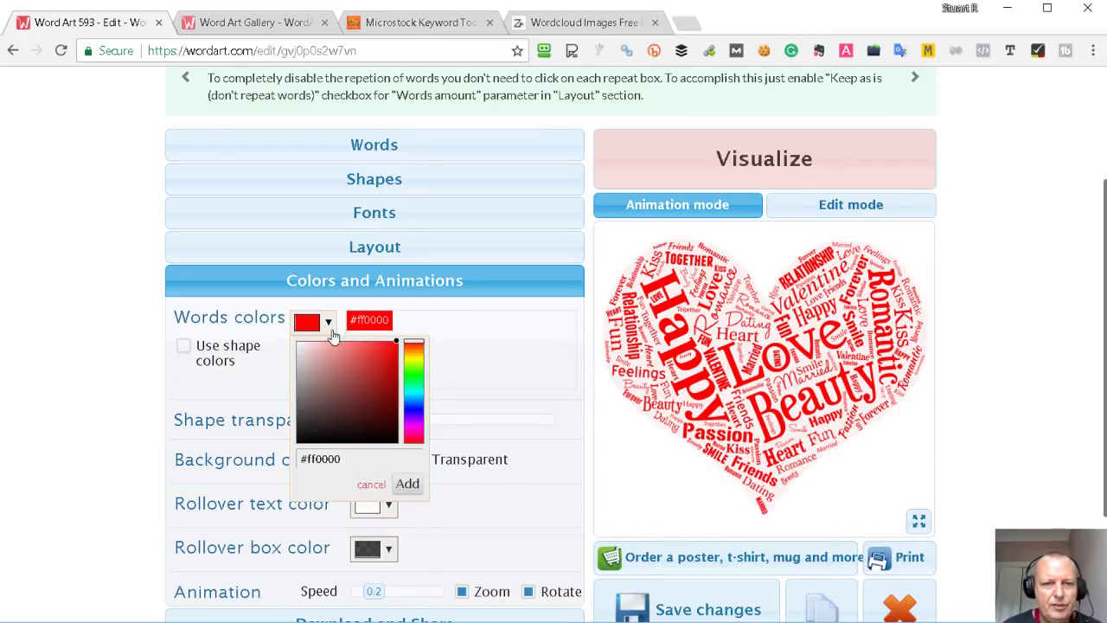
{"action": "left_click_drag", "start_coordinate": [389, 373], "coordinate": [395, 371]}
{"action": "left_click", "coordinate": [422, 485]}
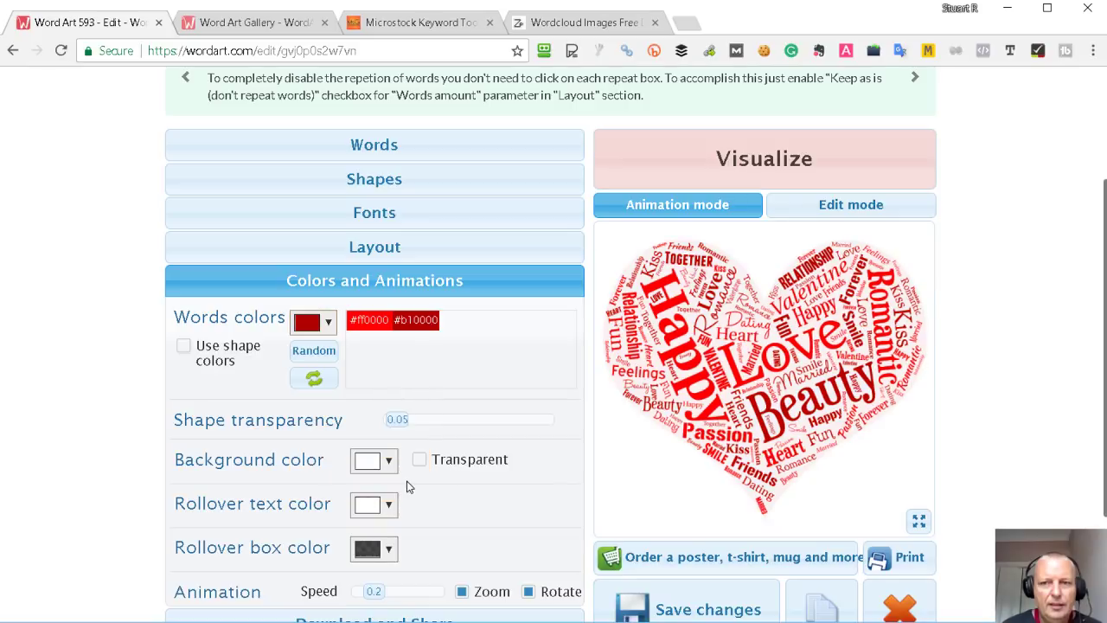
Step: Add light red #ff8787 and pink #ff87db to the word colours
{"action": "left_click", "coordinate": [324, 324]}
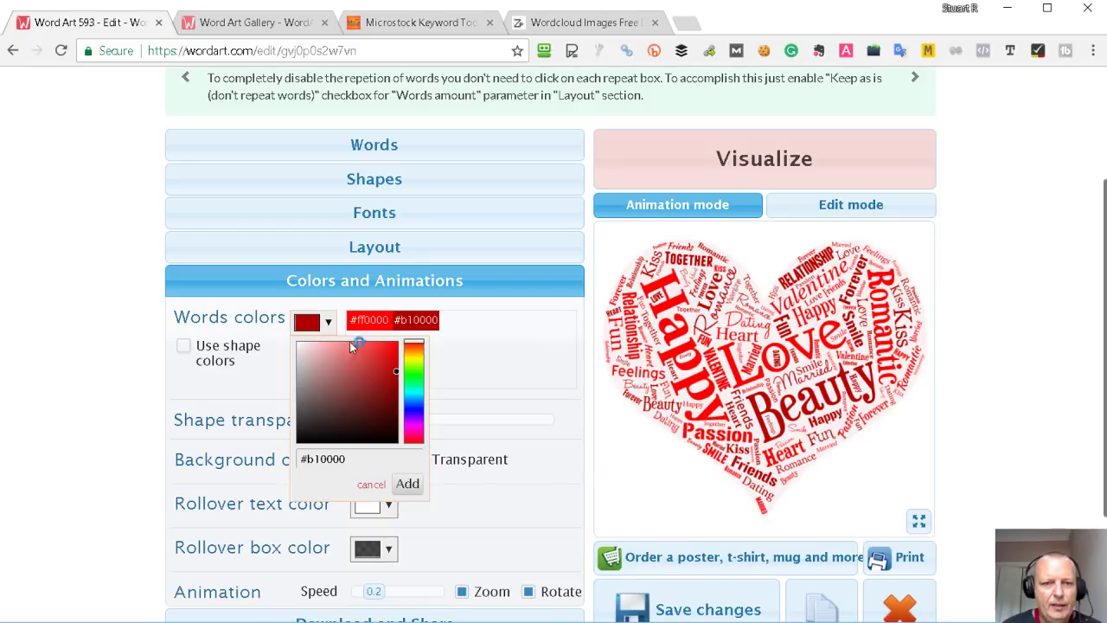
{"action": "left_click_drag", "start_coordinate": [354, 343], "coordinate": [344, 348]}
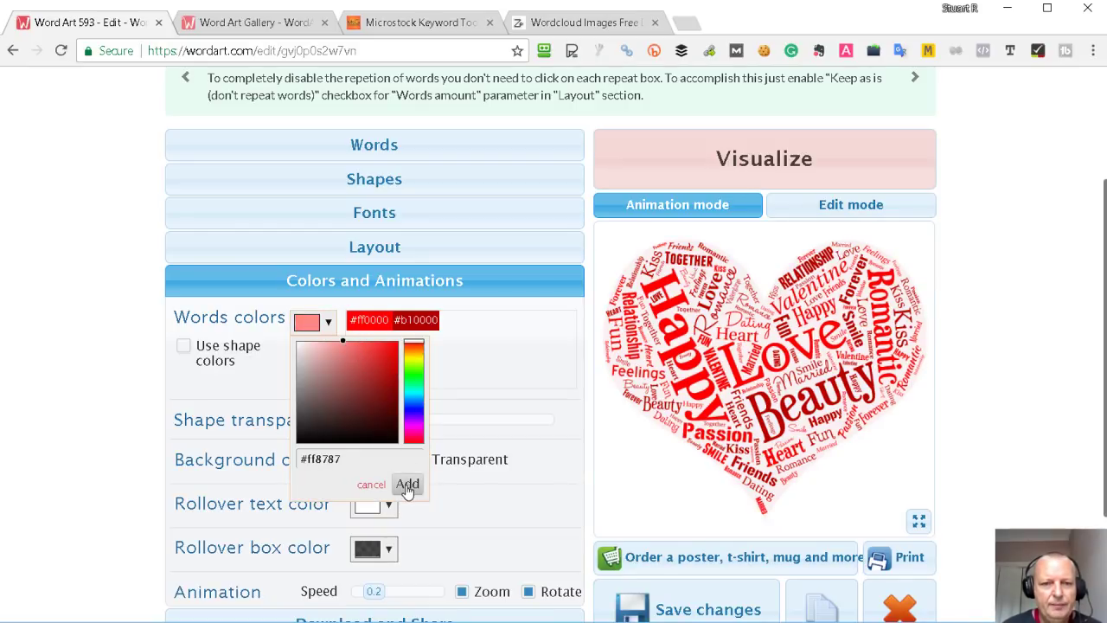
{"action": "left_click", "coordinate": [407, 484]}
{"action": "left_click", "coordinate": [329, 331]}
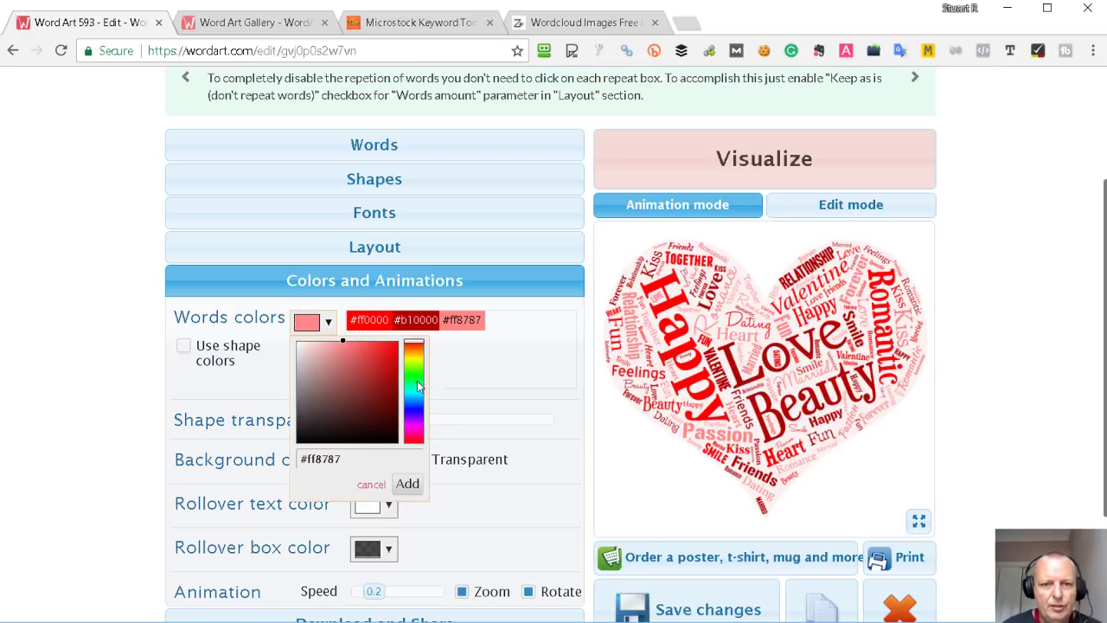
{"action": "left_click", "coordinate": [412, 435]}
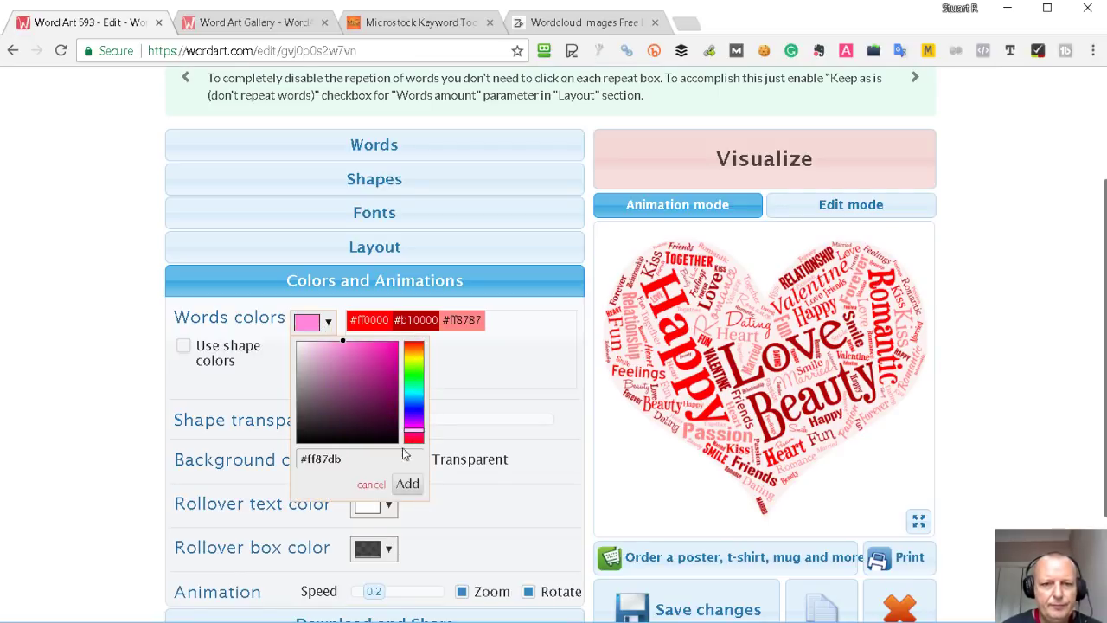
{"action": "left_click", "coordinate": [408, 484]}
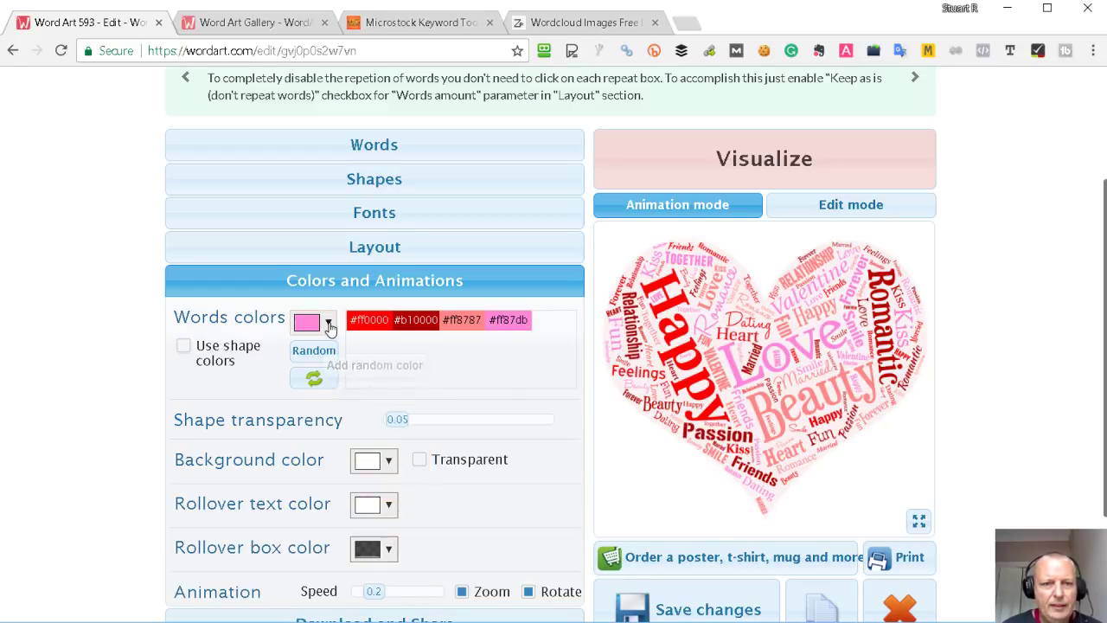
Step: Add vivid pink #ff0eb7 and magenta #d10093, then remove dark red #b10000
{"action": "left_click", "coordinate": [328, 324]}
{"action": "left_click", "coordinate": [391, 342]}
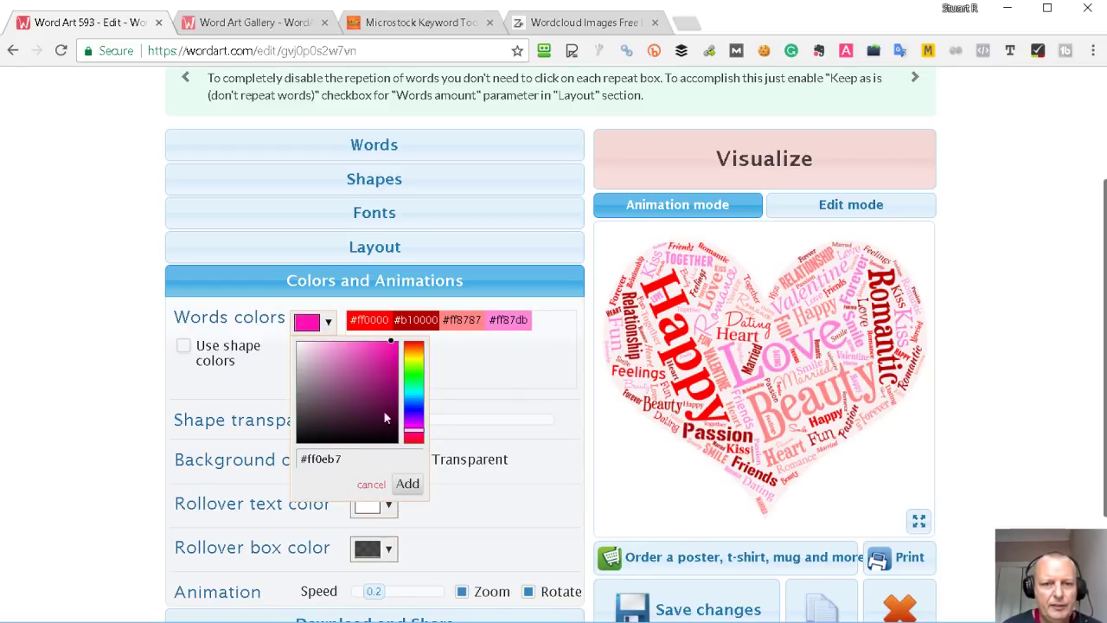
{"action": "left_click", "coordinate": [407, 483]}
{"action": "left_click", "coordinate": [327, 322]}
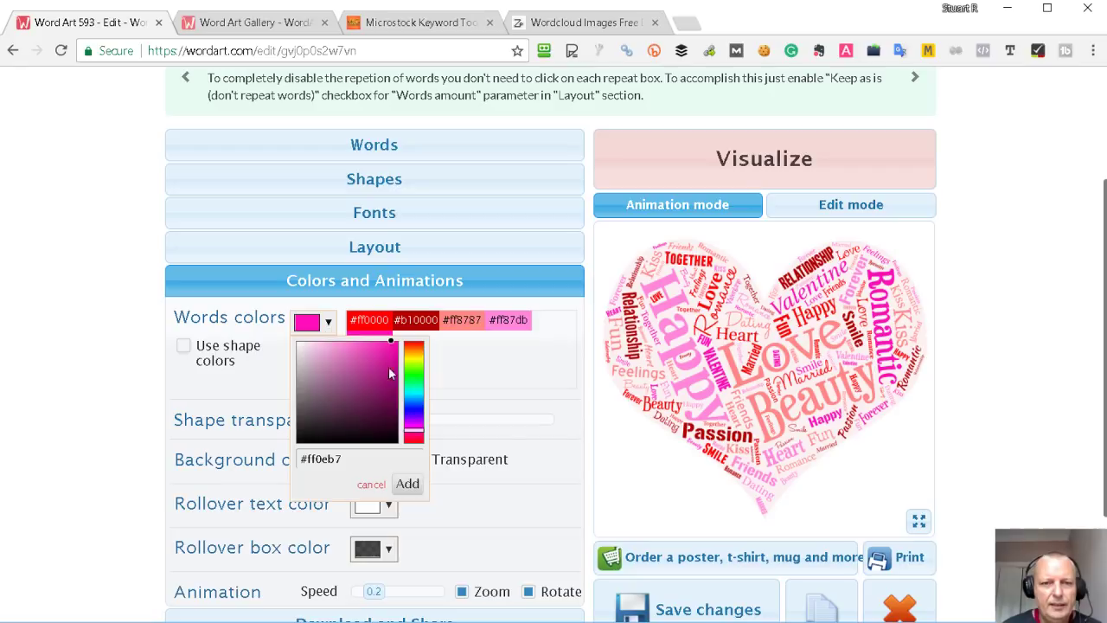
{"action": "left_click_drag", "start_coordinate": [391, 374], "coordinate": [397, 360]}
{"action": "left_click", "coordinate": [407, 484]}
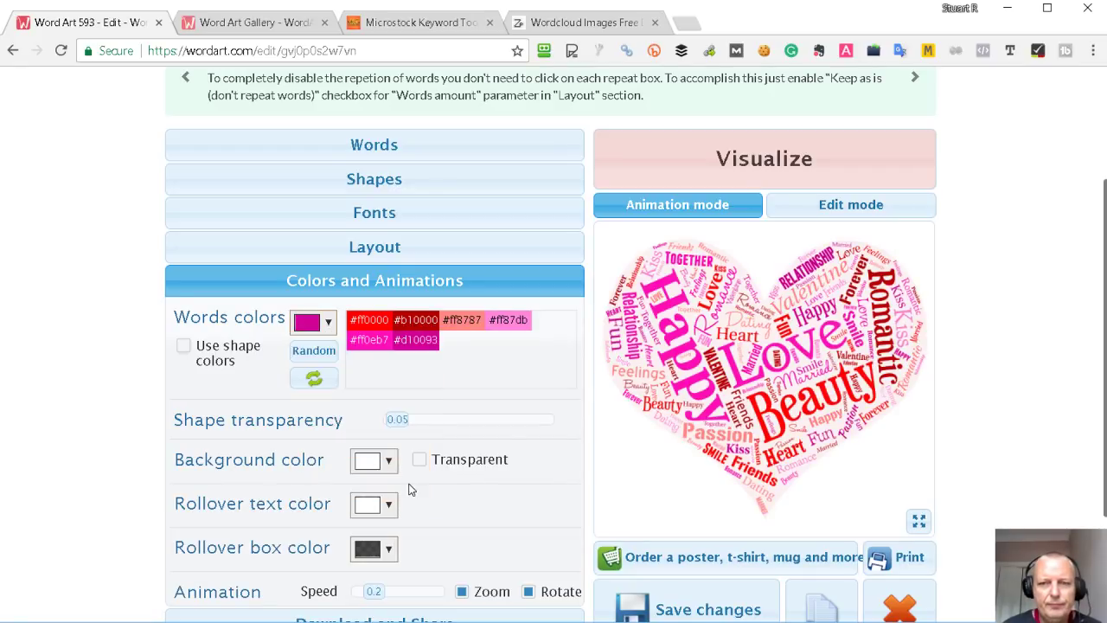
{"action": "left_click", "coordinate": [417, 324]}
Step: Add light pink #f6b2e2 and deeper pink #f270a3, then remove pure red
{"action": "left_click", "coordinate": [329, 322]}
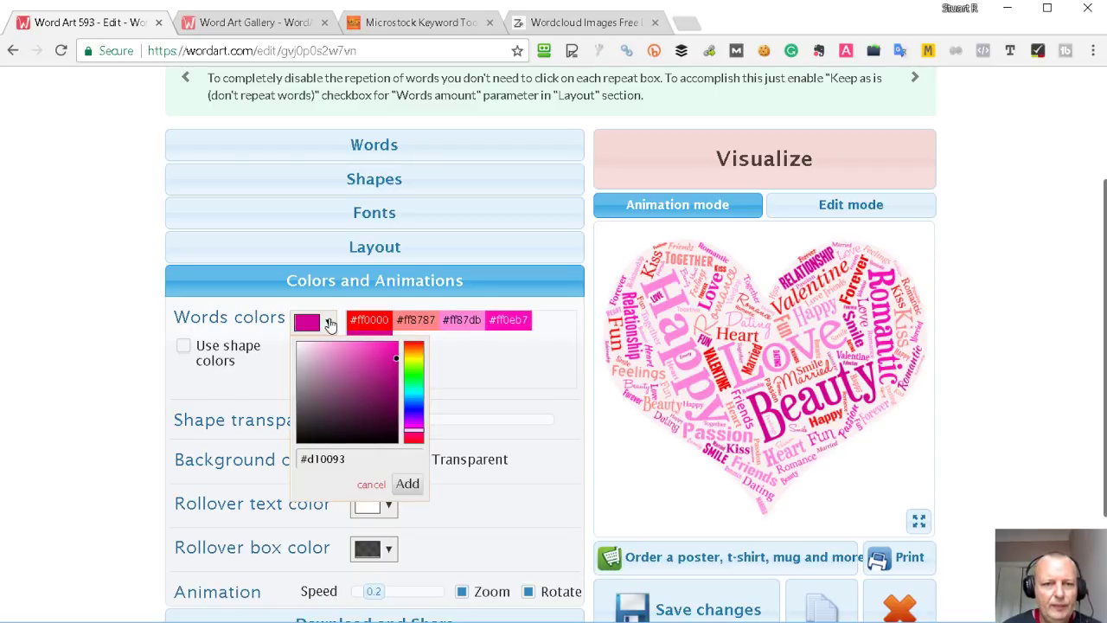
{"action": "left_click", "coordinate": [335, 350]}
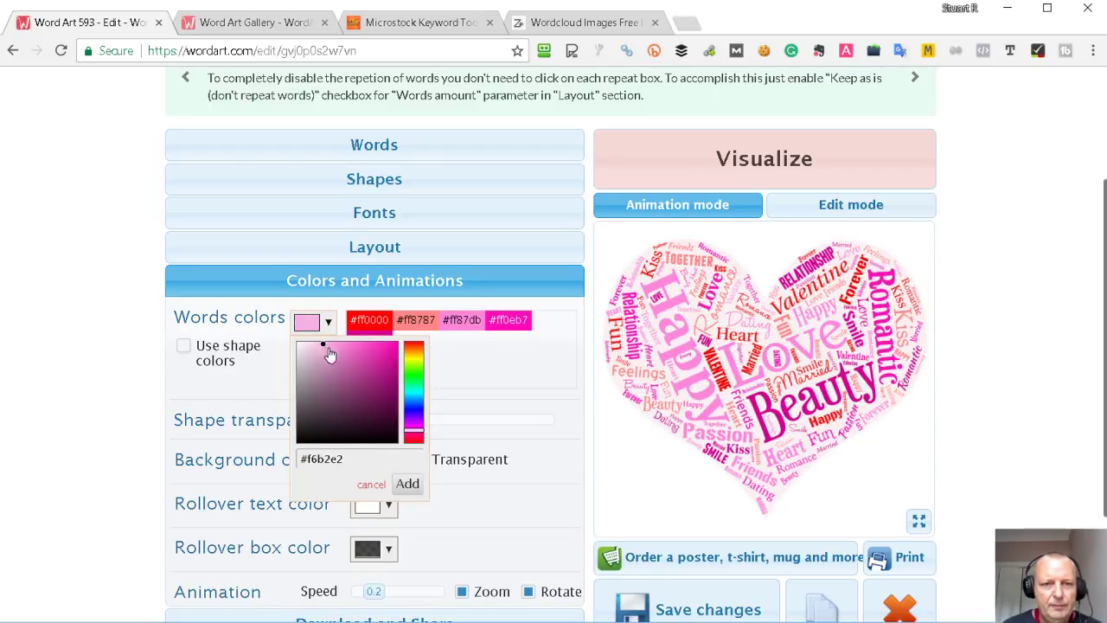
{"action": "left_click", "coordinate": [408, 484]}
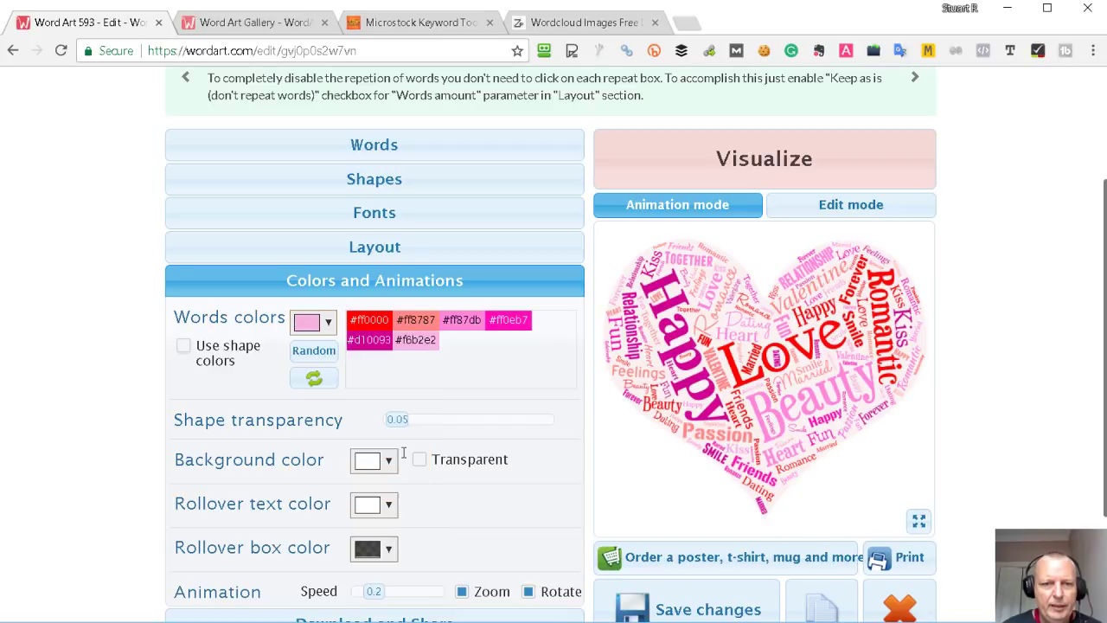
{"action": "left_click", "coordinate": [327, 322]}
{"action": "left_click", "coordinate": [417, 438]}
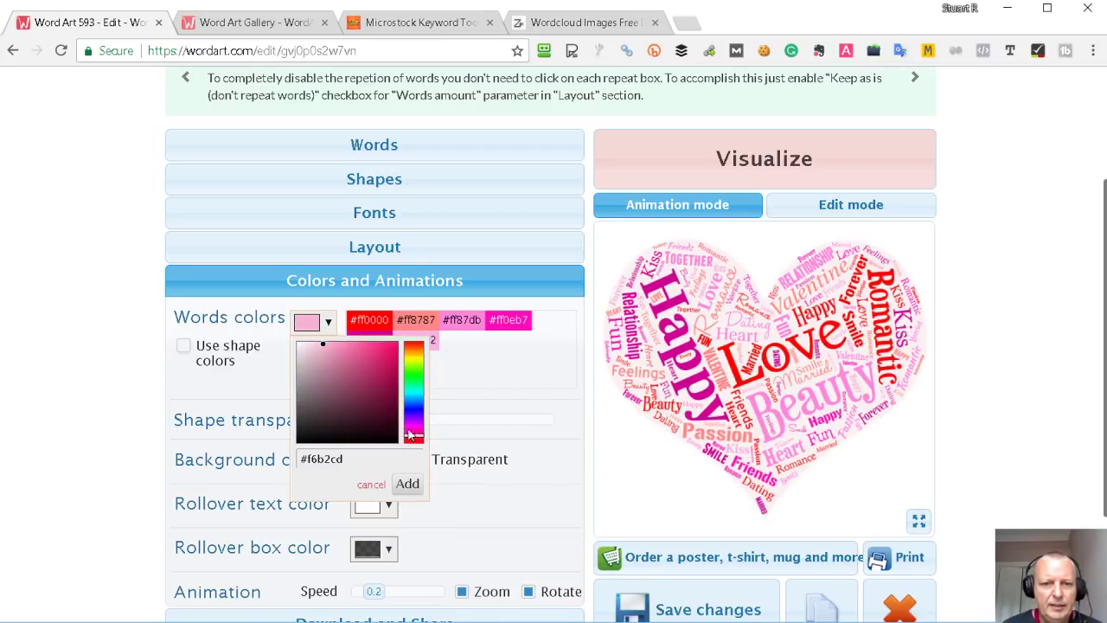
{"action": "left_click", "coordinate": [351, 347]}
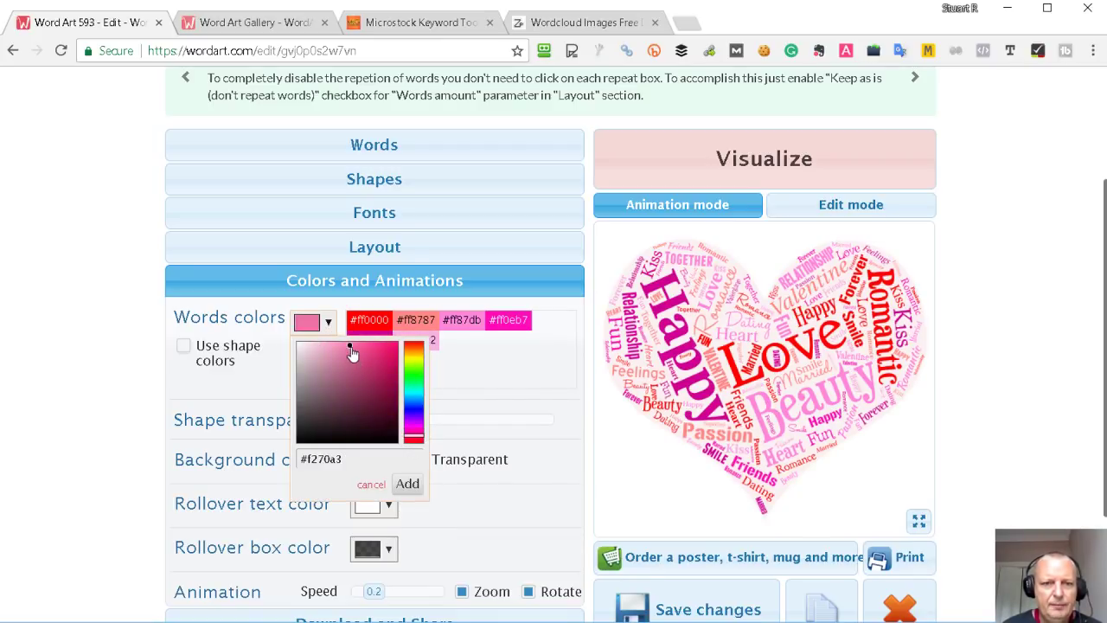
{"action": "left_click", "coordinate": [408, 484]}
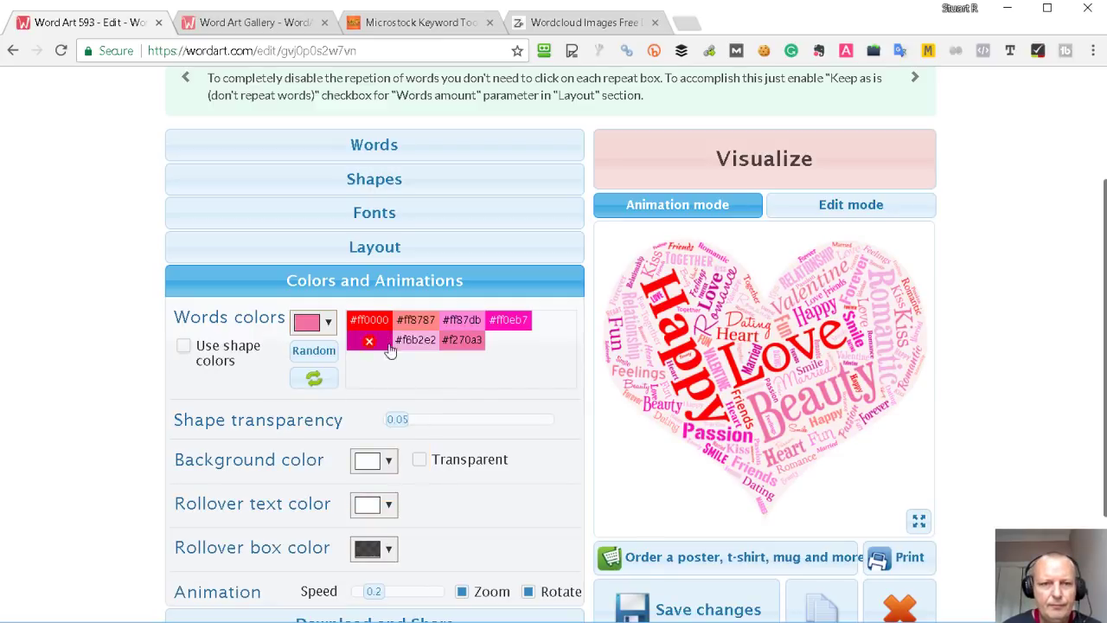
{"action": "mouse_move", "coordinate": [369, 320]}
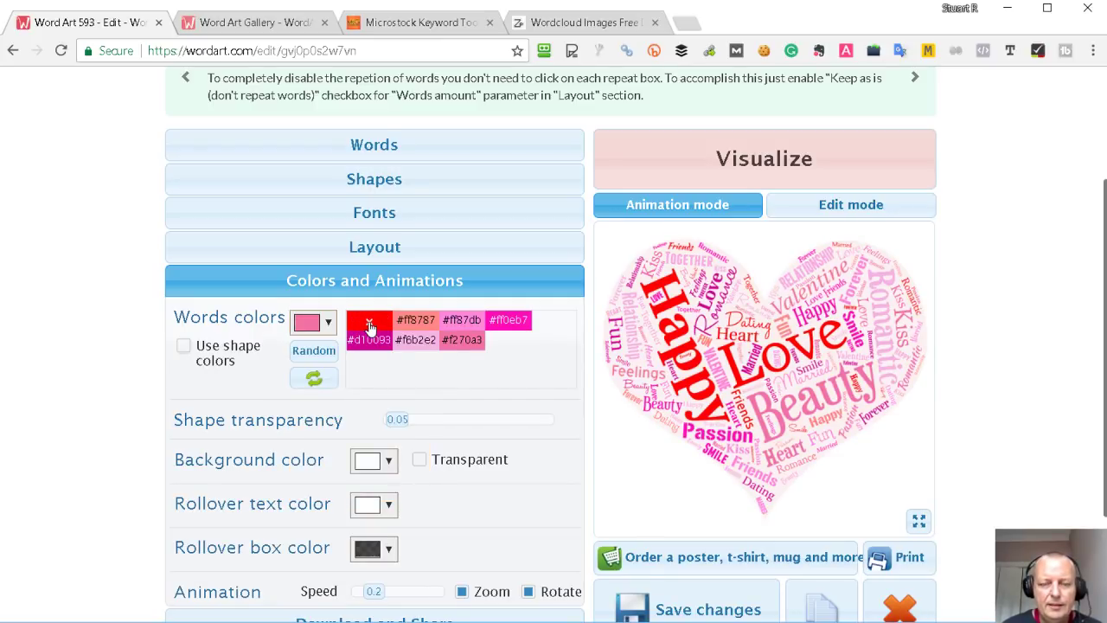
{"action": "left_click", "coordinate": [370, 321]}
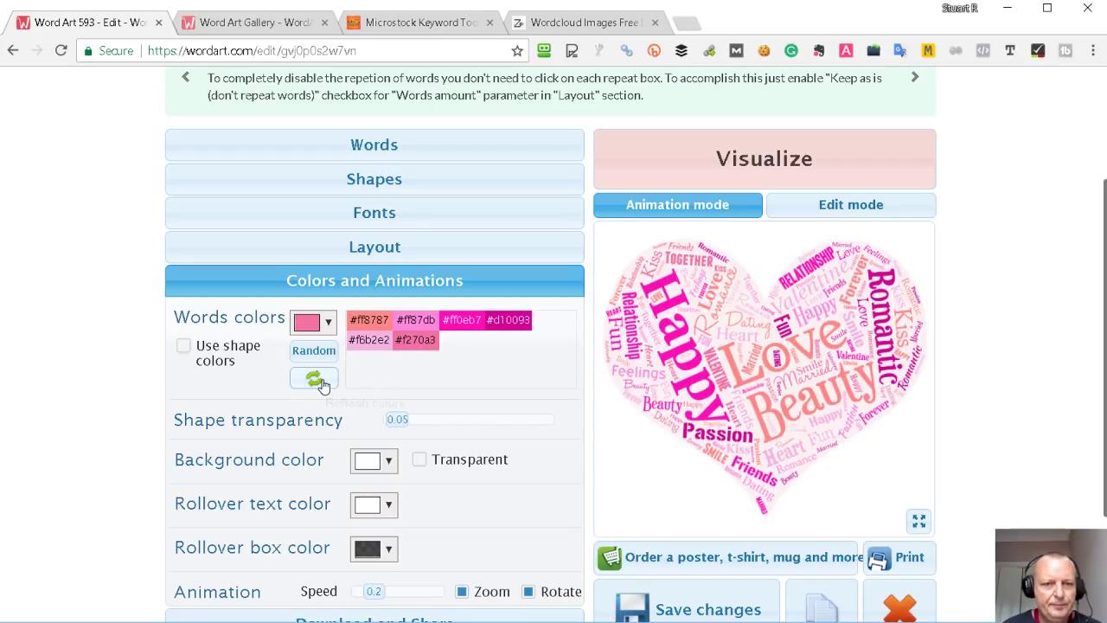
Step: Lower the shape transparency to 0.01
{"action": "scroll", "coordinate": [320, 386], "scroll_direction": "down", "scroll_amount": 1}
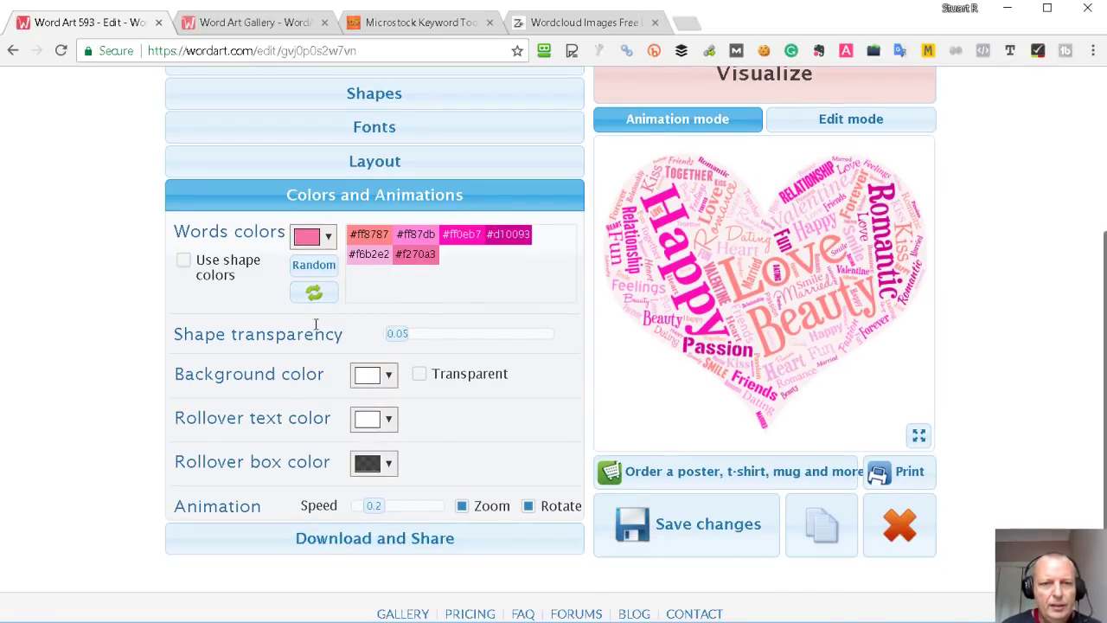
{"action": "mouse_move", "coordinate": [398, 341]}
{"action": "left_mouse_down"}
{"action": "mouse_move", "coordinate": [559, 338]}
{"action": "mouse_move", "coordinate": [387, 337]}
{"action": "mouse_move", "coordinate": [398, 346]}
{"action": "left_mouse_up"}
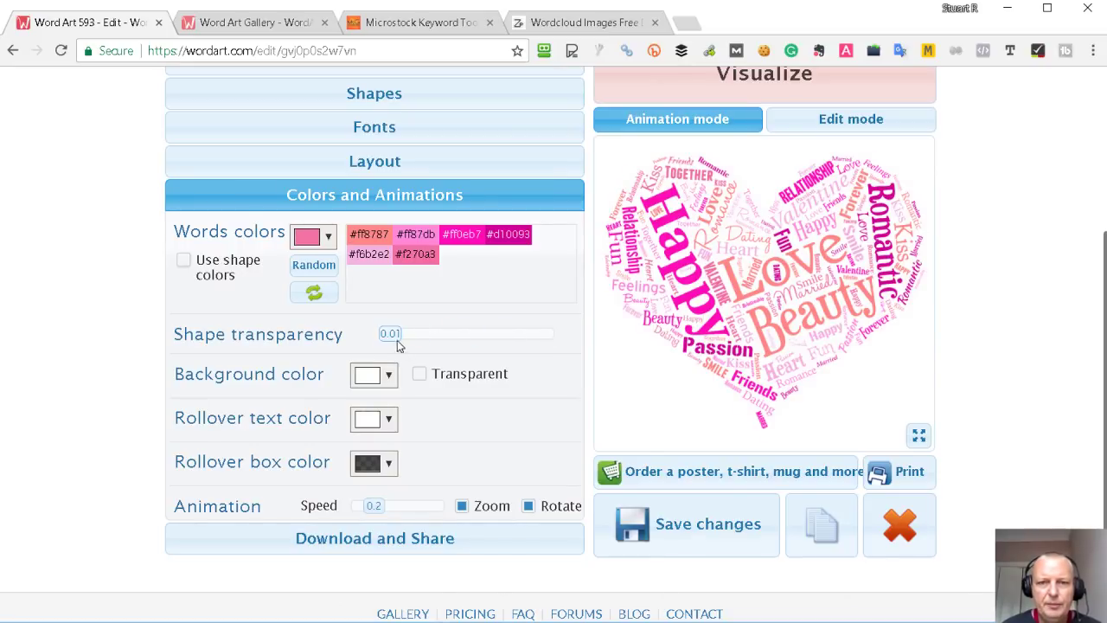
{"action": "scroll", "coordinate": [385, 346], "scroll_direction": "down", "scroll_amount": 1}
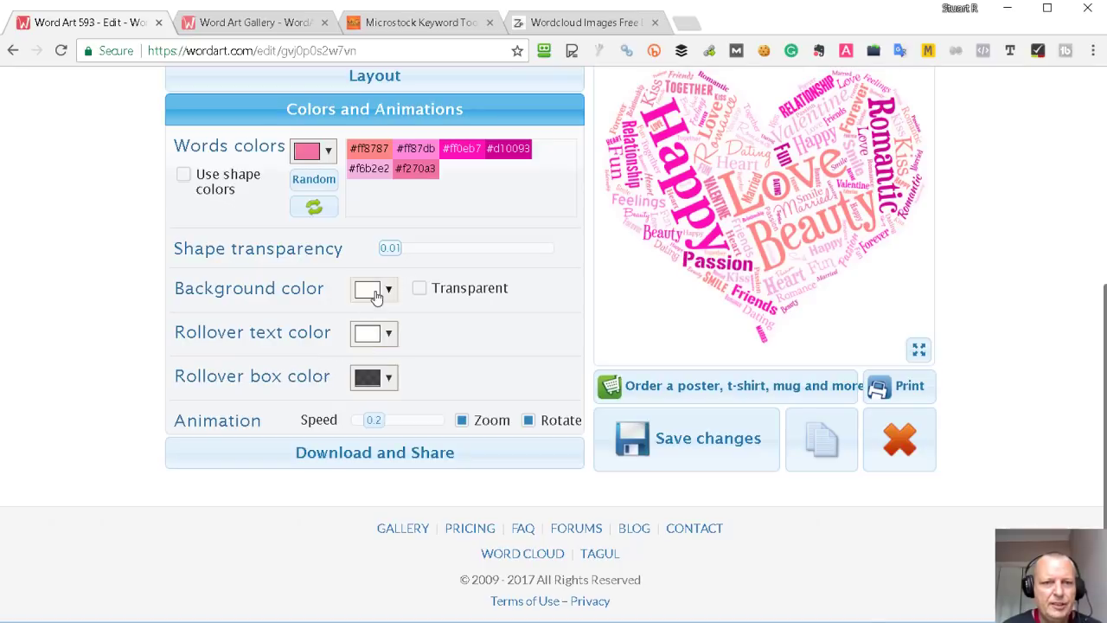
Step: Set the background colour to black #000000
{"action": "left_click", "coordinate": [389, 295]}
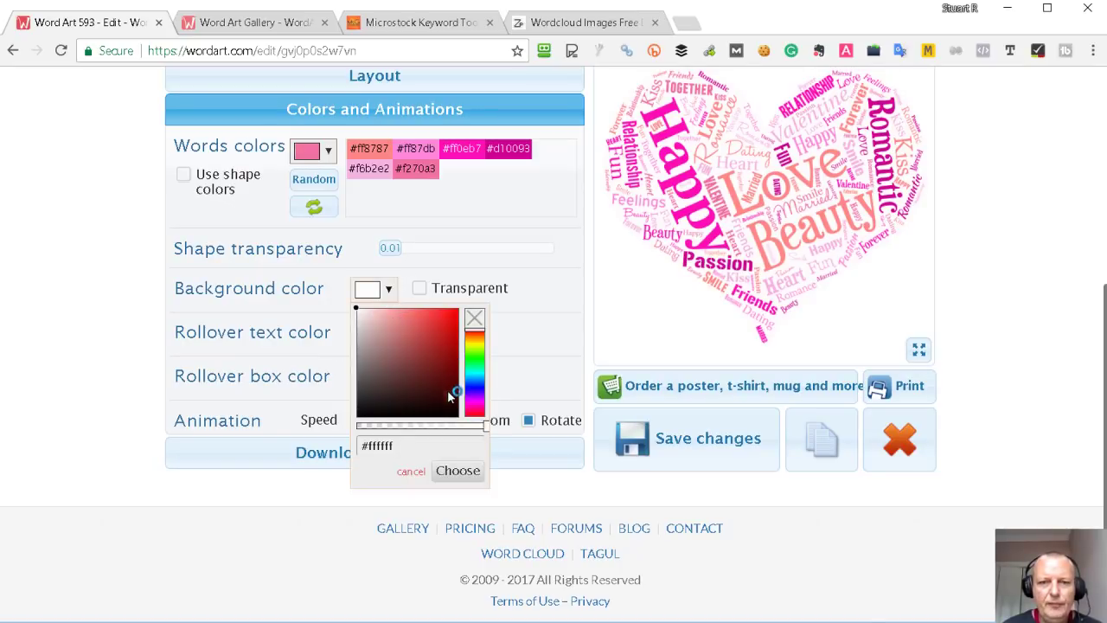
{"action": "left_click_drag", "start_coordinate": [449, 395], "coordinate": [468, 428]}
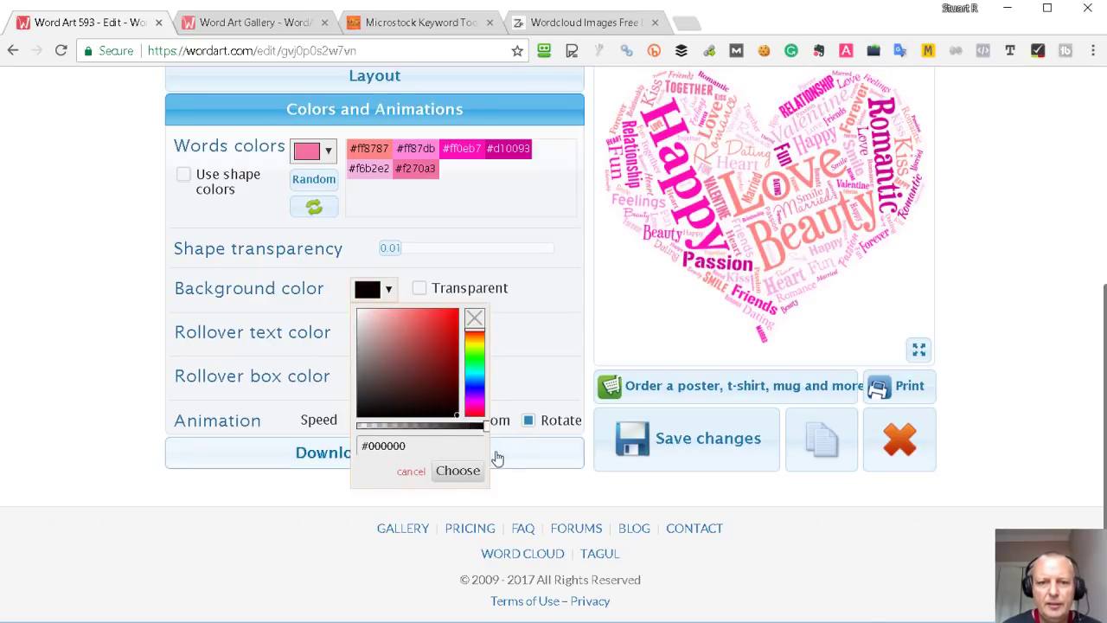
{"action": "left_click", "coordinate": [460, 470]}
{"action": "scroll", "coordinate": [519, 347], "scroll_direction": "up", "scroll_amount": 1}
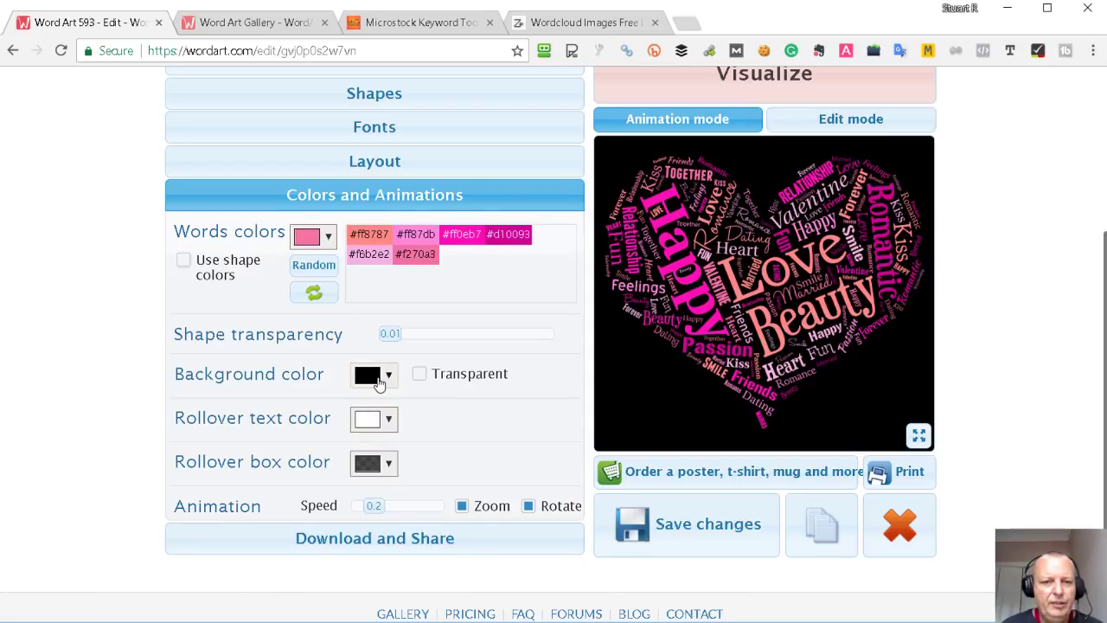
{"action": "mouse_move", "coordinate": [416, 167]}
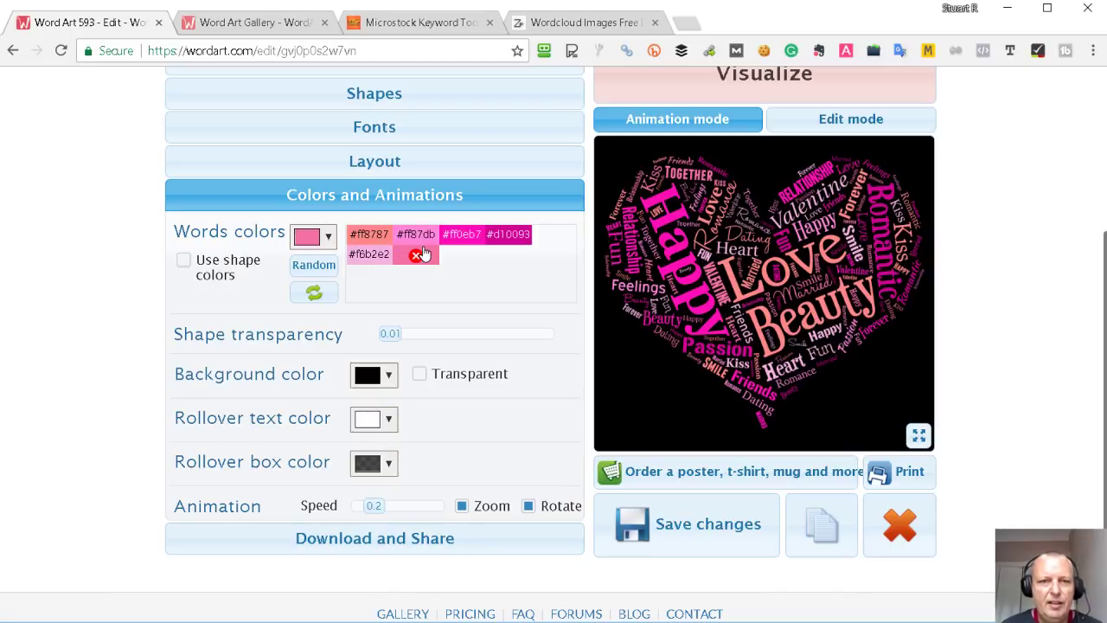
{"action": "scroll", "coordinate": [419, 268], "scroll_direction": "down", "scroll_amount": 1}
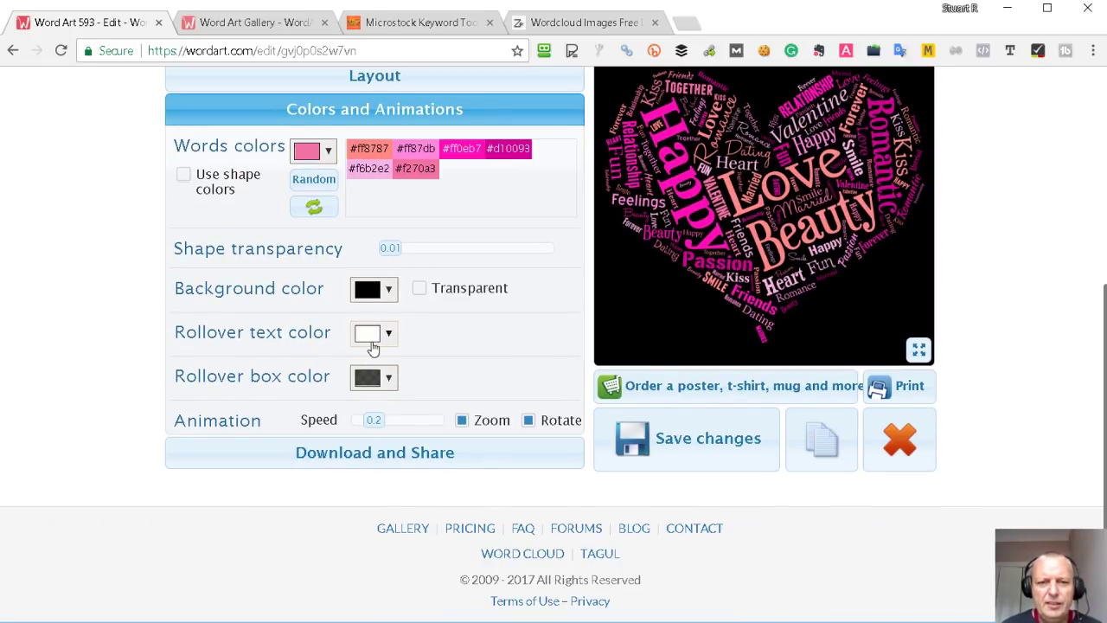
{"action": "scroll", "coordinate": [322, 341], "scroll_direction": "up", "scroll_amount": 1}
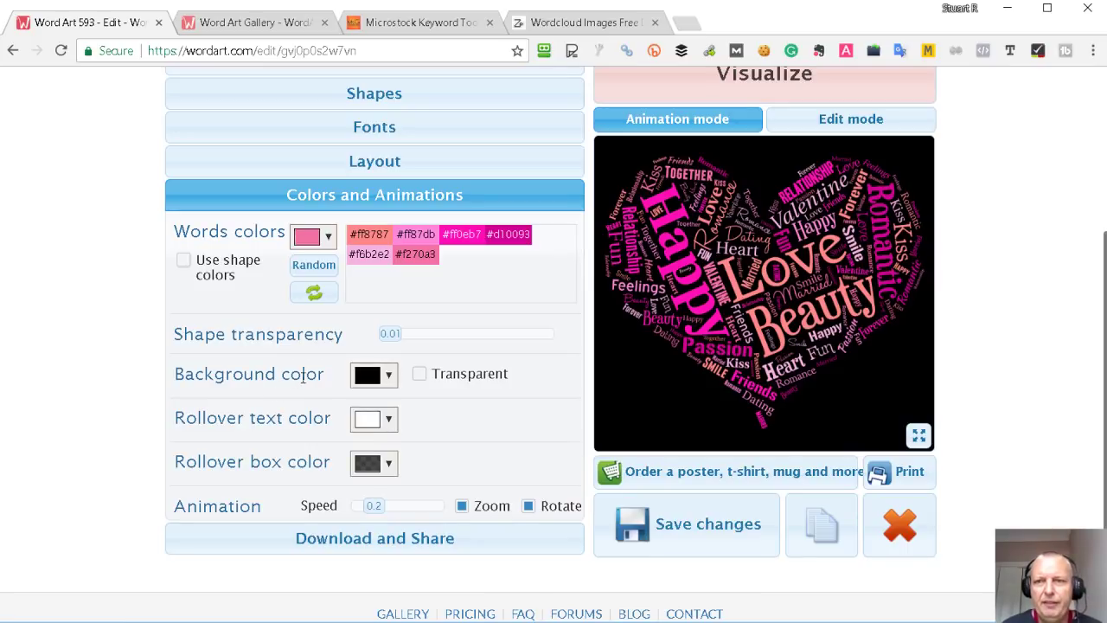
{"action": "scroll", "coordinate": [338, 413], "scroll_direction": "down", "scroll_amount": 1}
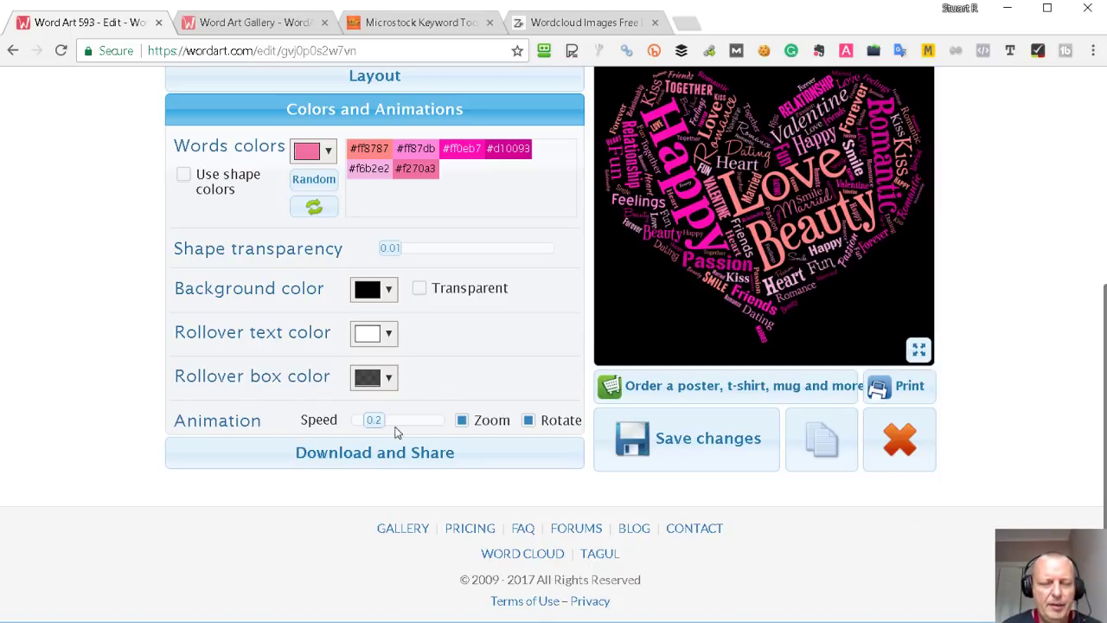
{"action": "scroll", "coordinate": [460, 378], "scroll_direction": "up", "scroll_amount": 1}
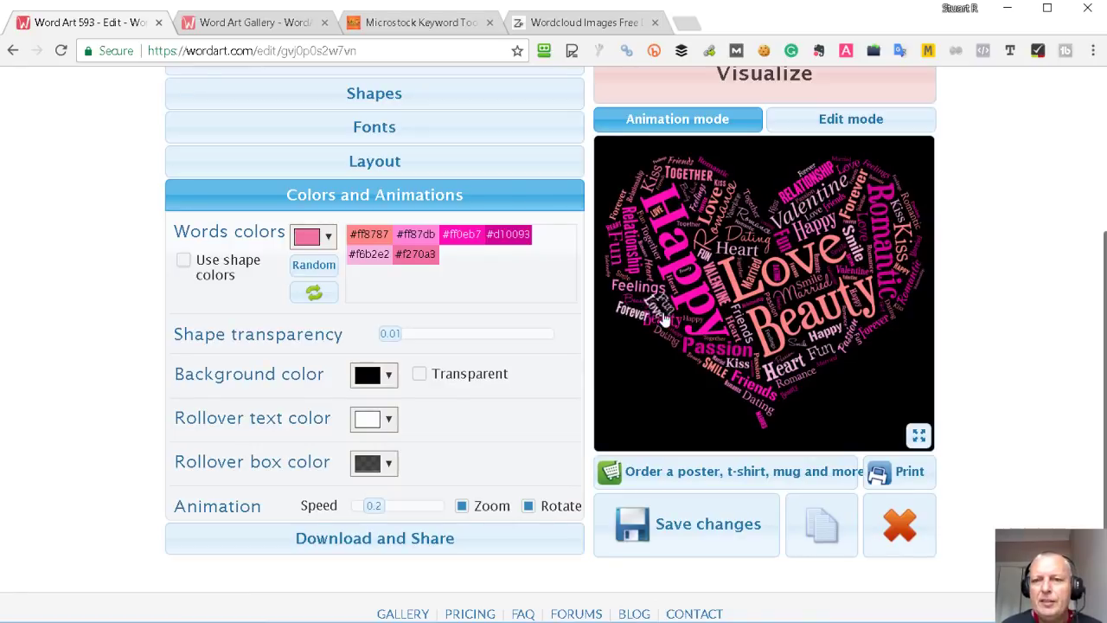
Step: Leave Transparent unticked to keep the black background, then show Download and Share options
{"action": "left_click", "coordinate": [422, 377]}
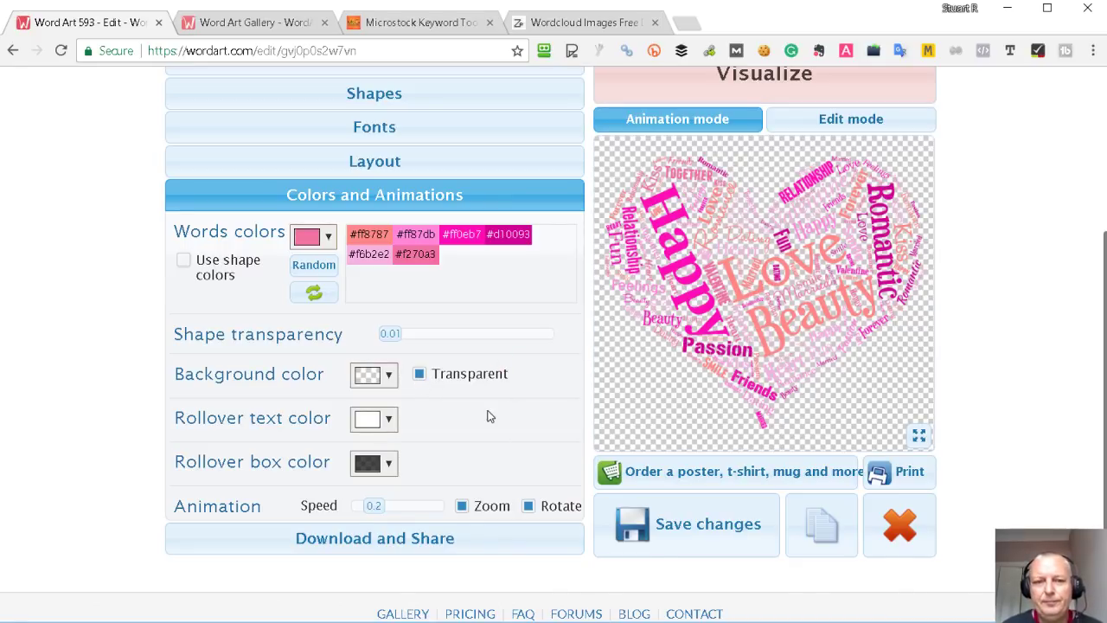
{"action": "left_click", "coordinate": [421, 376]}
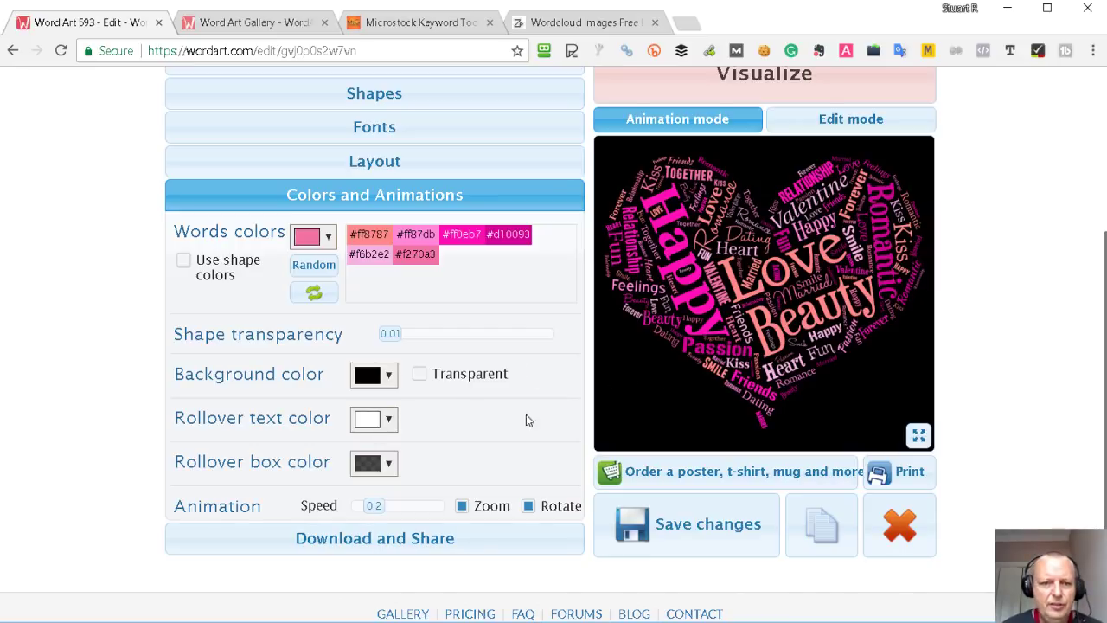
{"action": "left_click", "coordinate": [417, 538]}
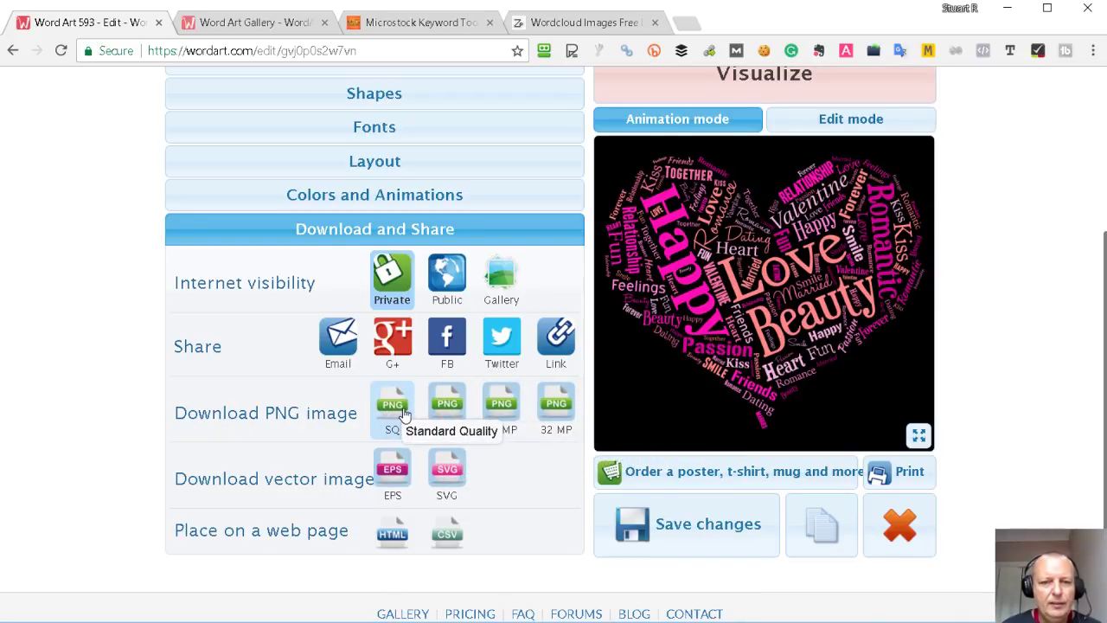
Step: Download the SQ PNG after the premium 4 MP notice, then view it in Photos
{"action": "left_click", "coordinate": [449, 413]}
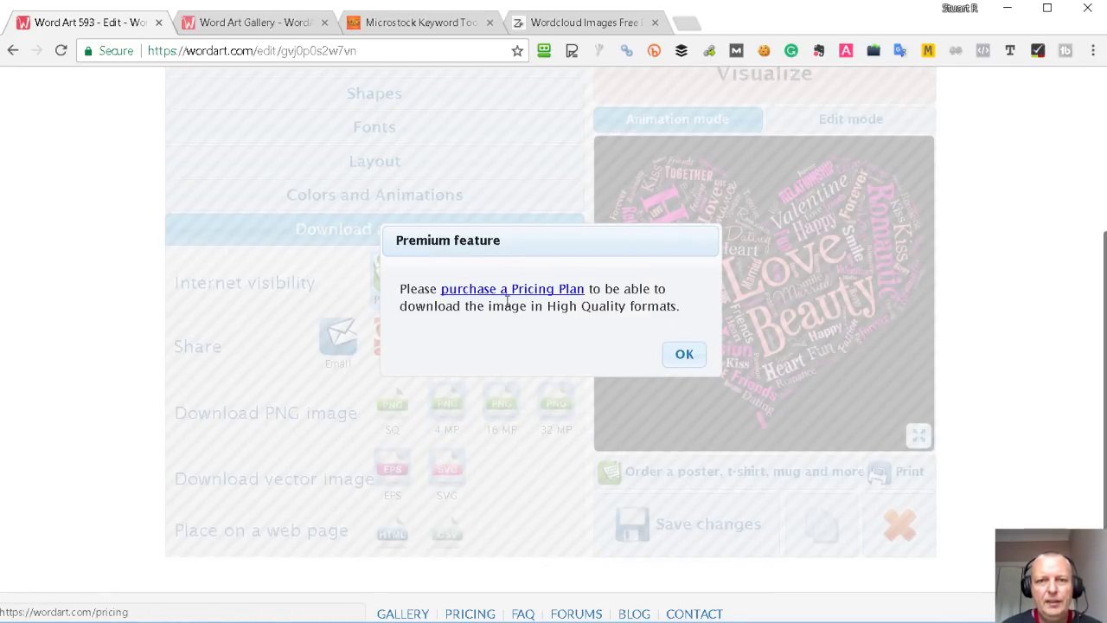
{"action": "left_click", "coordinate": [683, 354]}
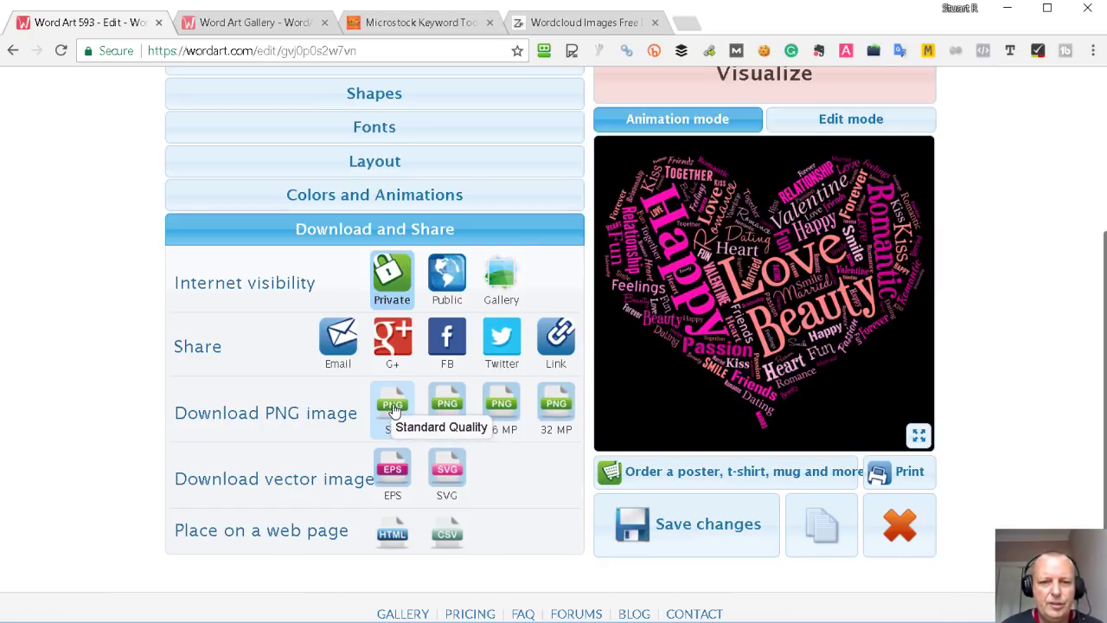
{"action": "left_click", "coordinate": [394, 404]}
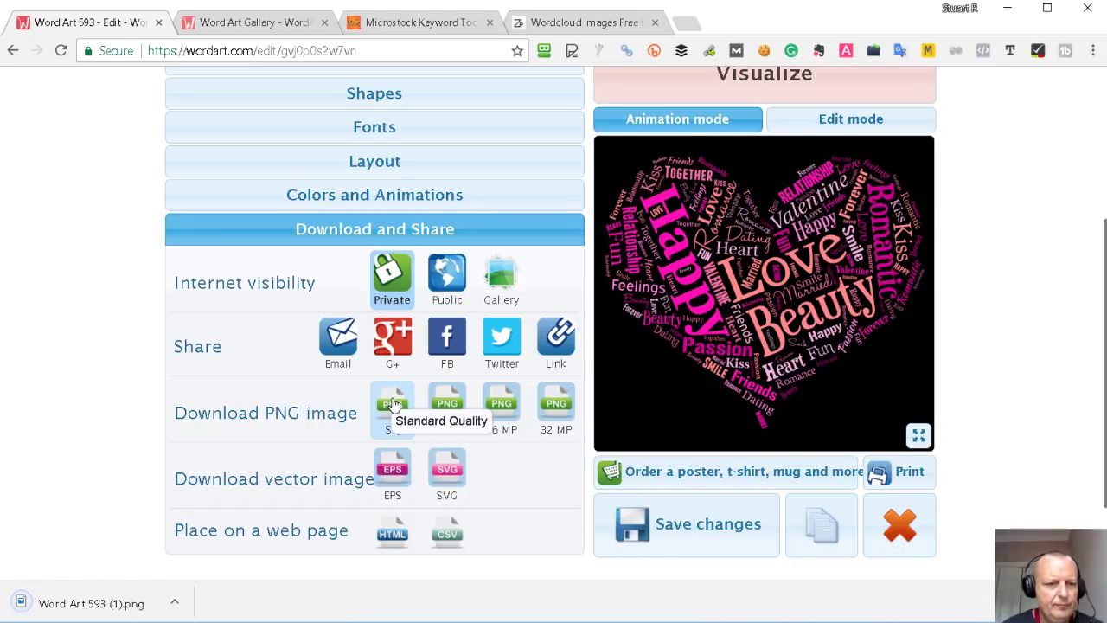
{"action": "left_click", "coordinate": [99, 603]}
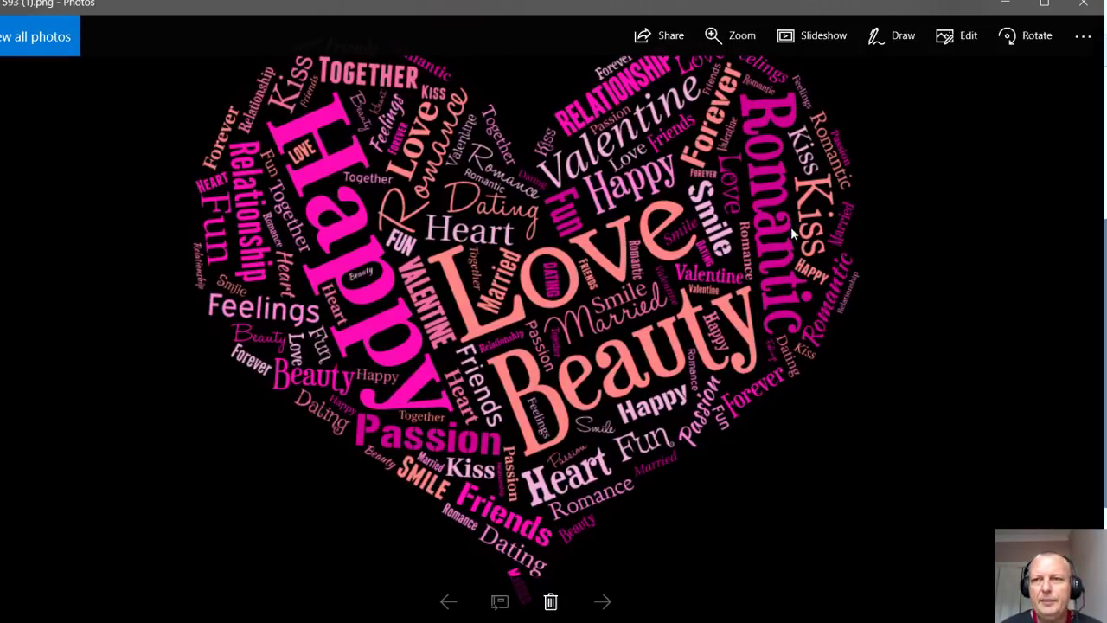
{"action": "left_click", "coordinate": [1083, 4]}
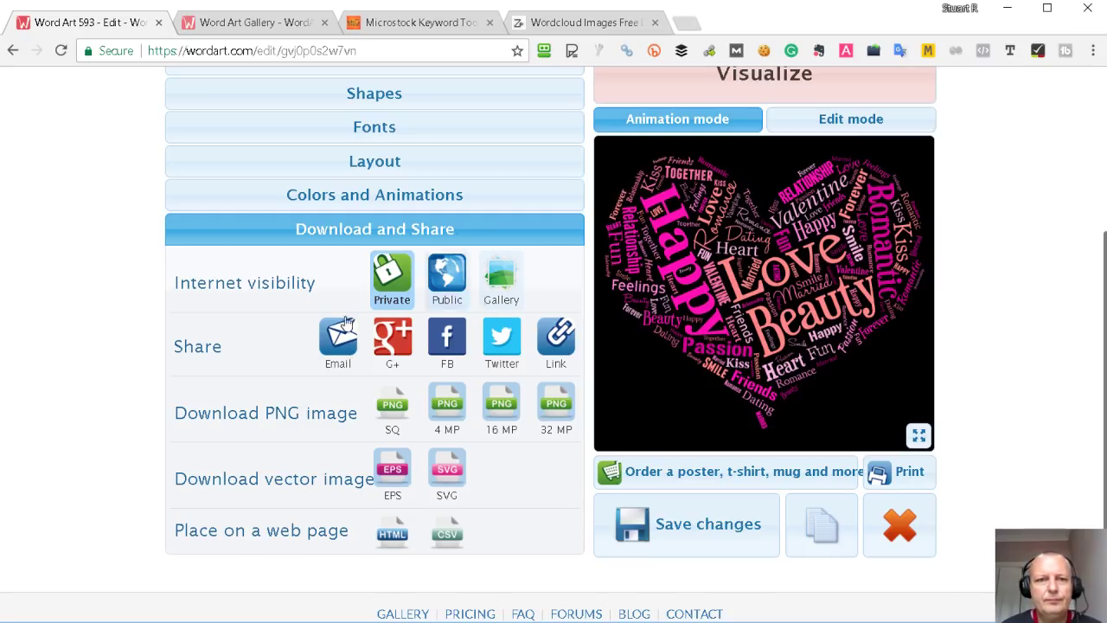
{"action": "scroll", "coordinate": [153, 347], "scroll_direction": "up", "scroll_amount": 3}
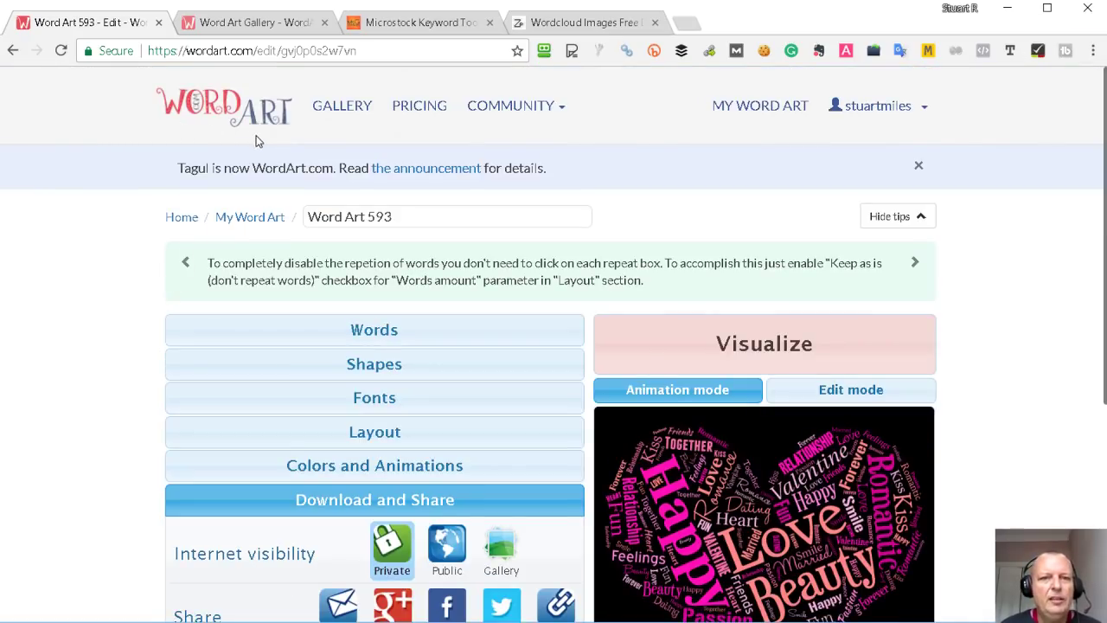